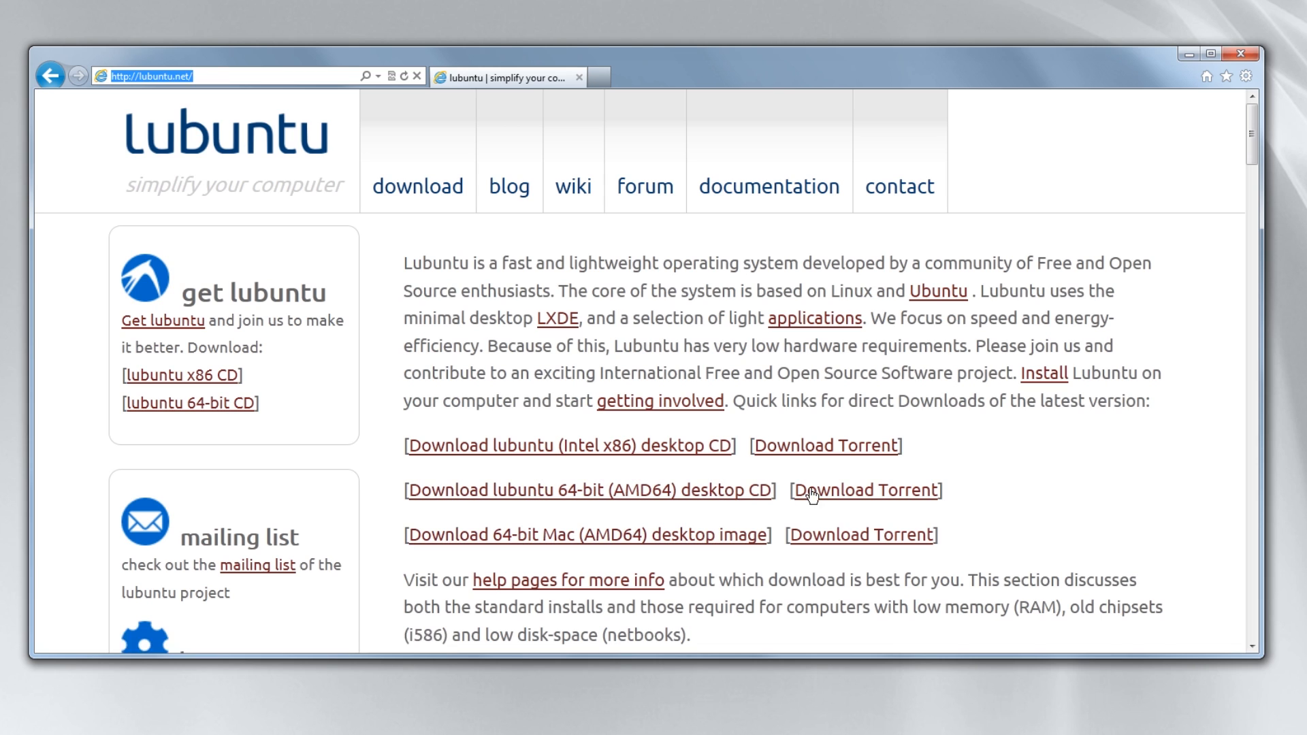
Close the browser and log in to 192.168.0.104 in VMware vSphere Client as root with the account password, ignoring the certificate warning.
click(1235, 50)
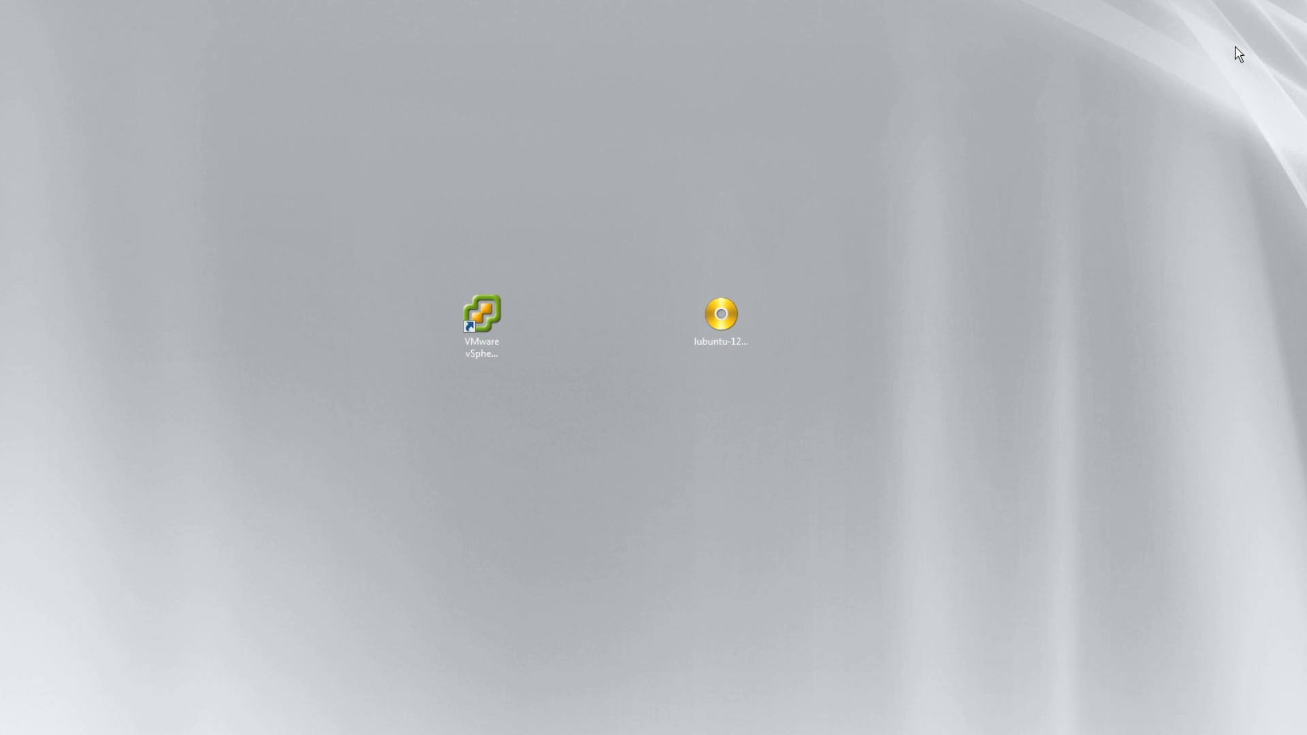
click(490, 319)
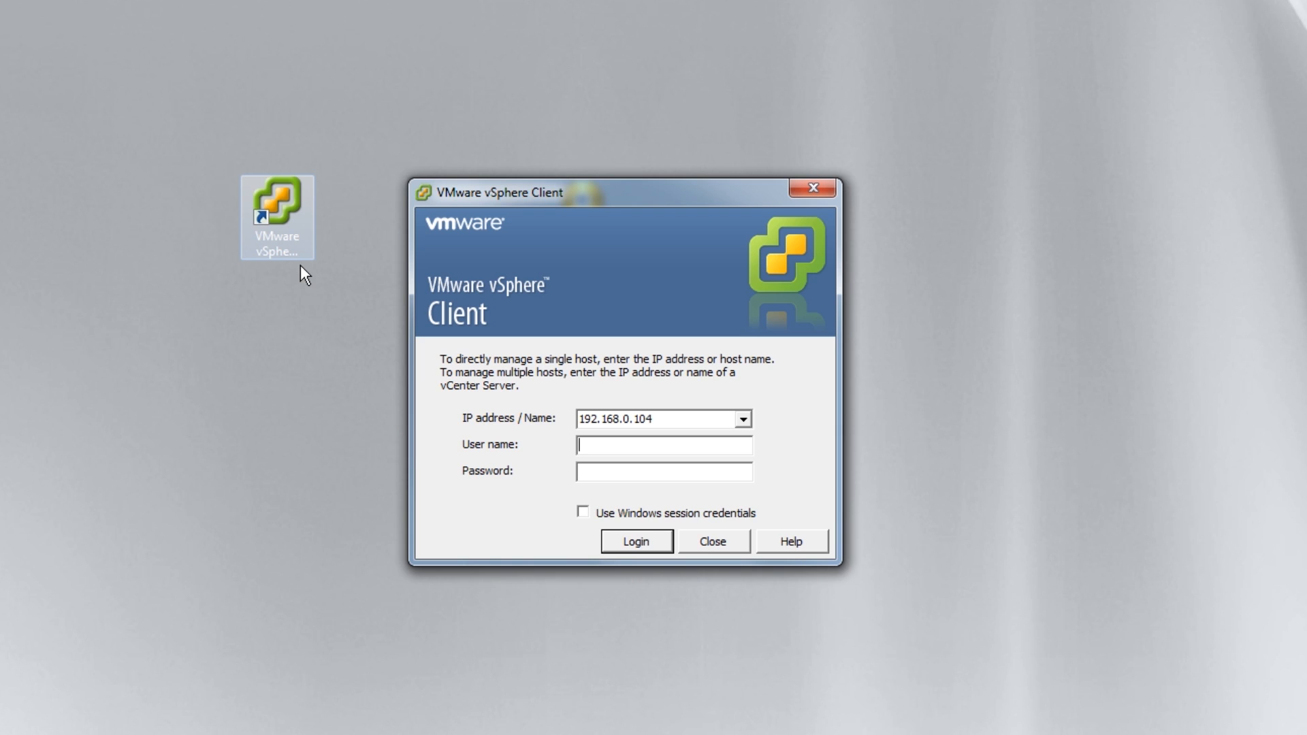
text(root)
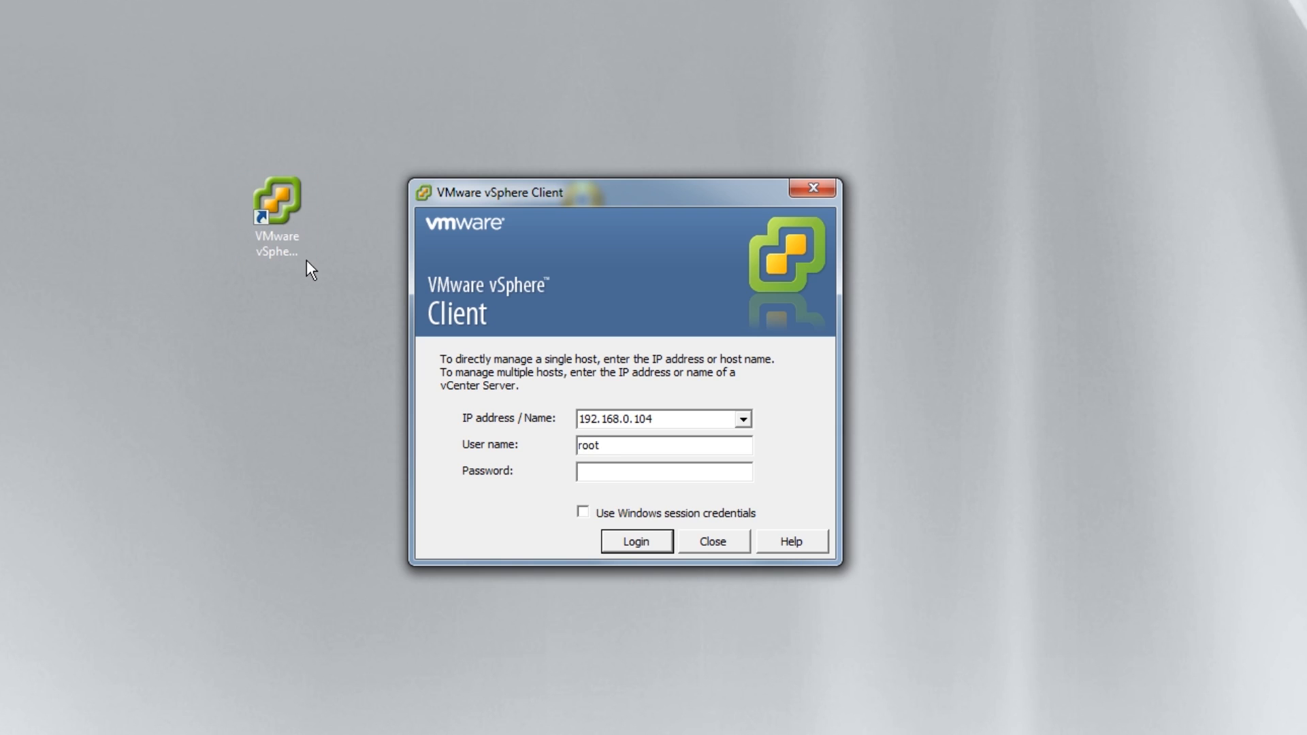
text(**********)
key(Return)
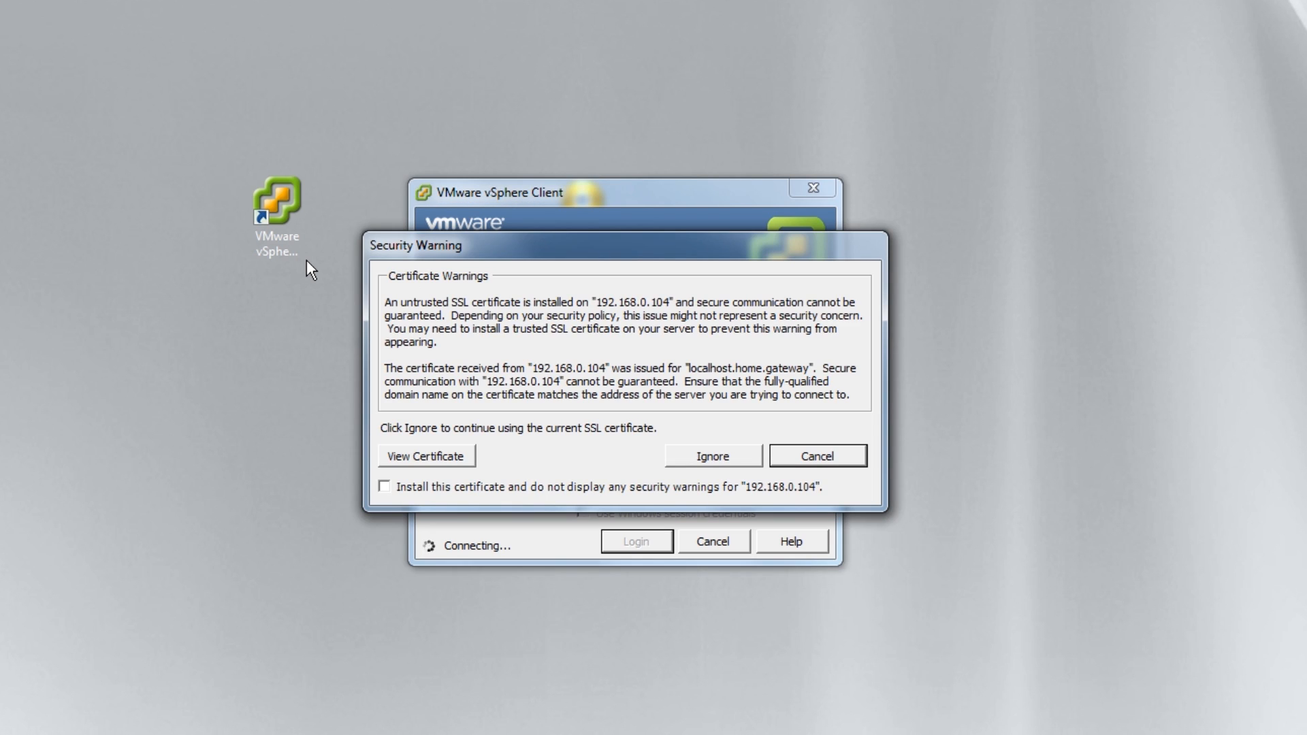
click(750, 457)
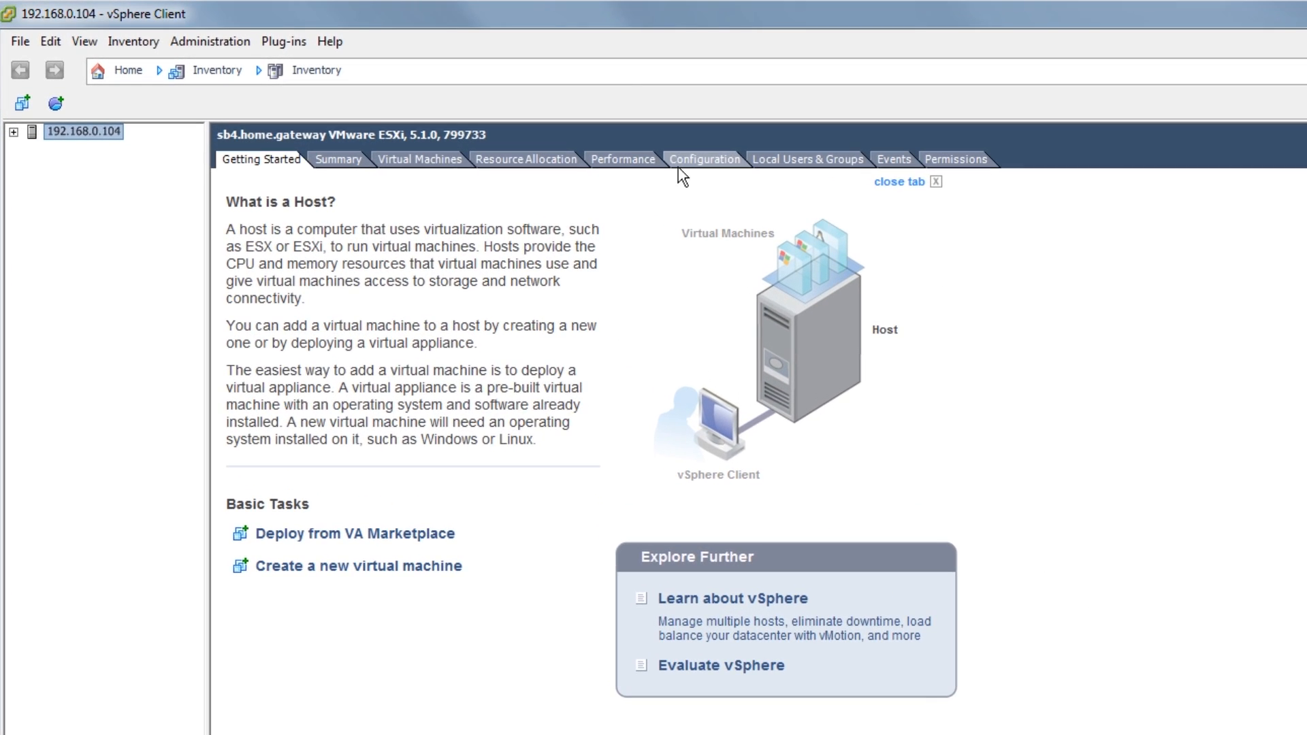
Browse the contents of the iso2 datastore from the host's storage configuration.
click(683, 163)
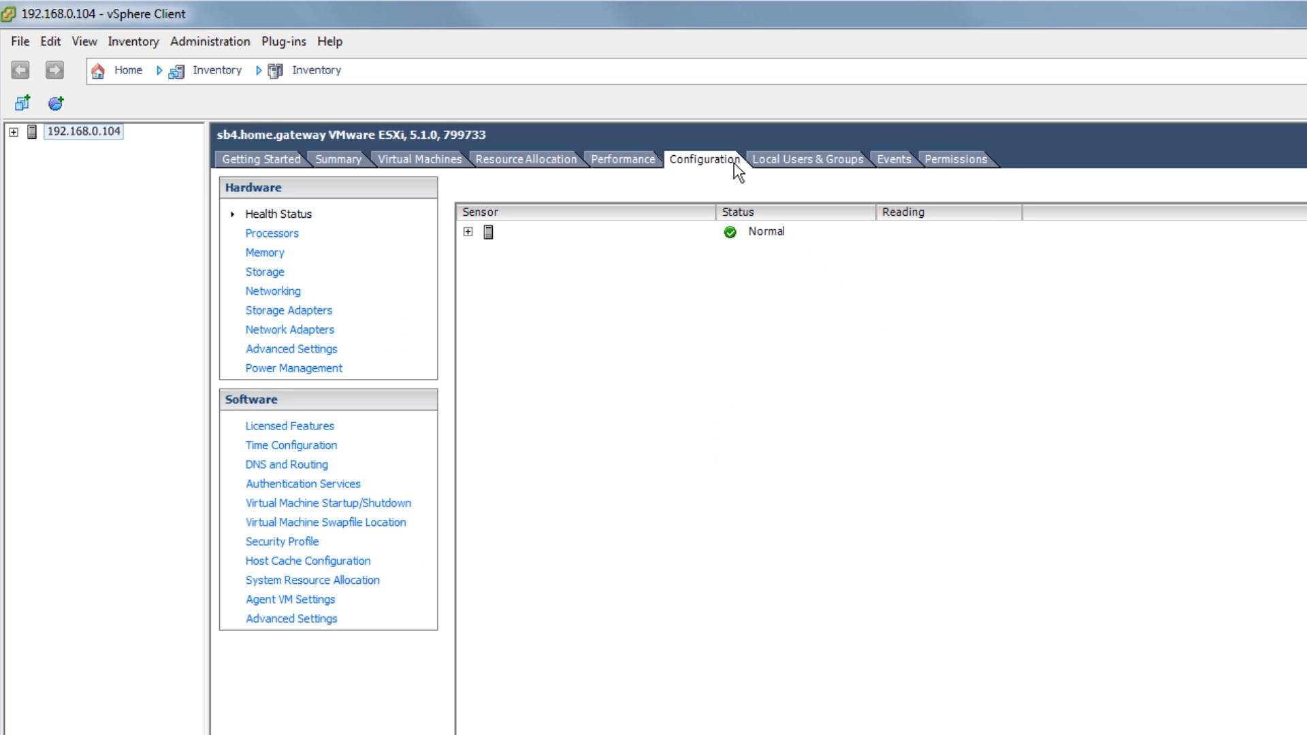
click(249, 277)
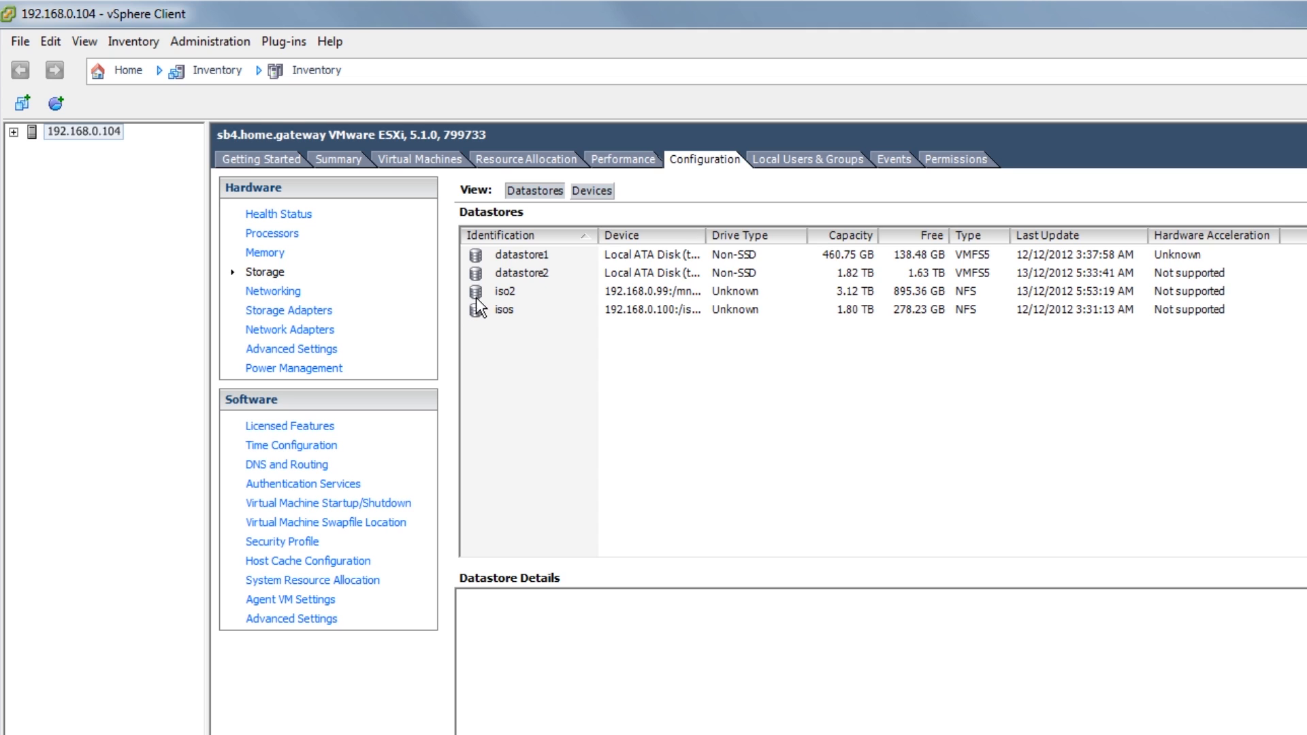
click(505, 292)
right_click(502, 295)
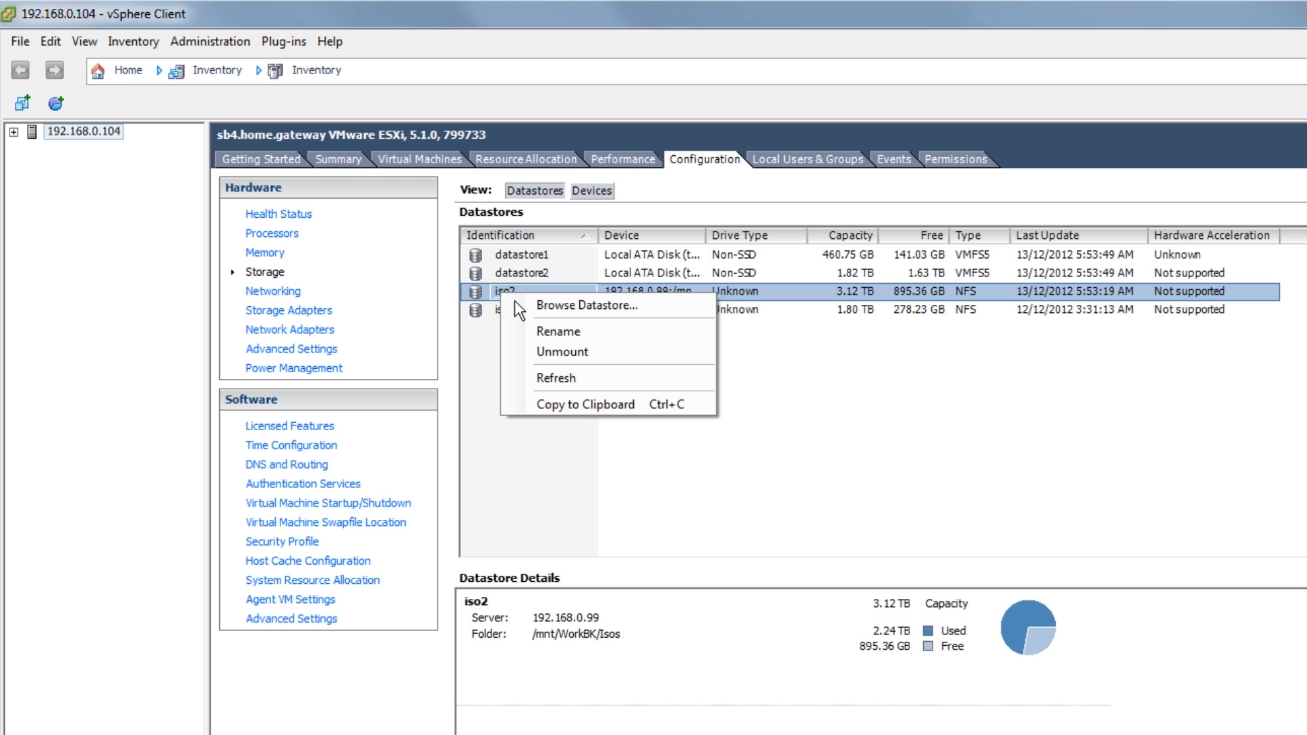
click(667, 304)
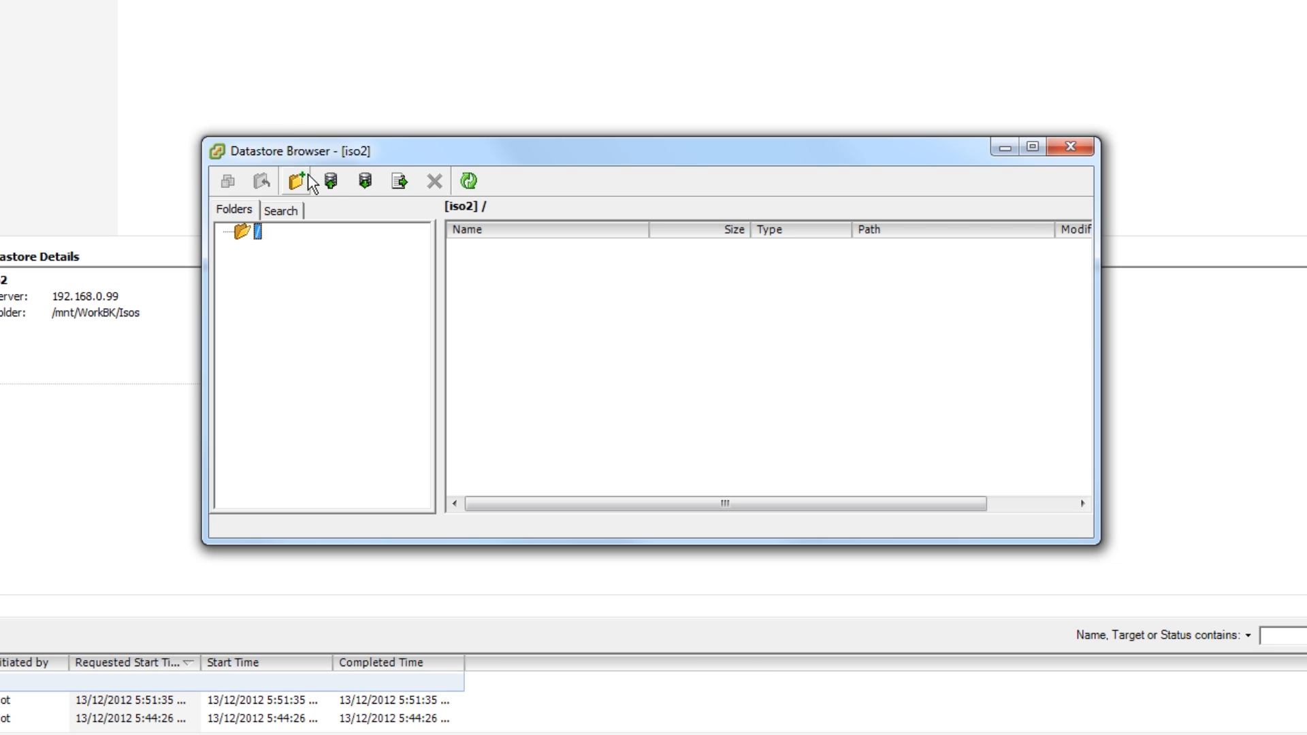
Upload the lubuntu-12.10-desktop-amd64 ISO file from the Downloads folder to the root of the iso2 datastore and close the datastore browser.
click(330, 178)
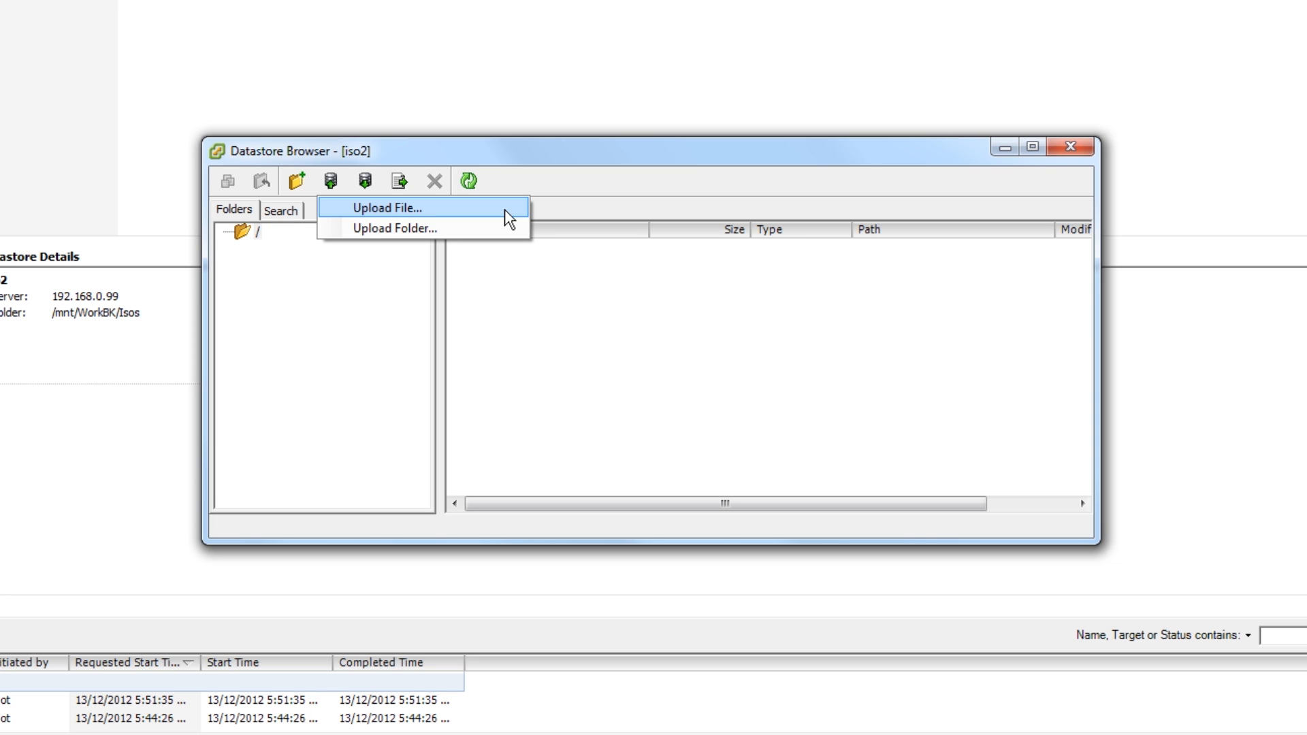
click(504, 209)
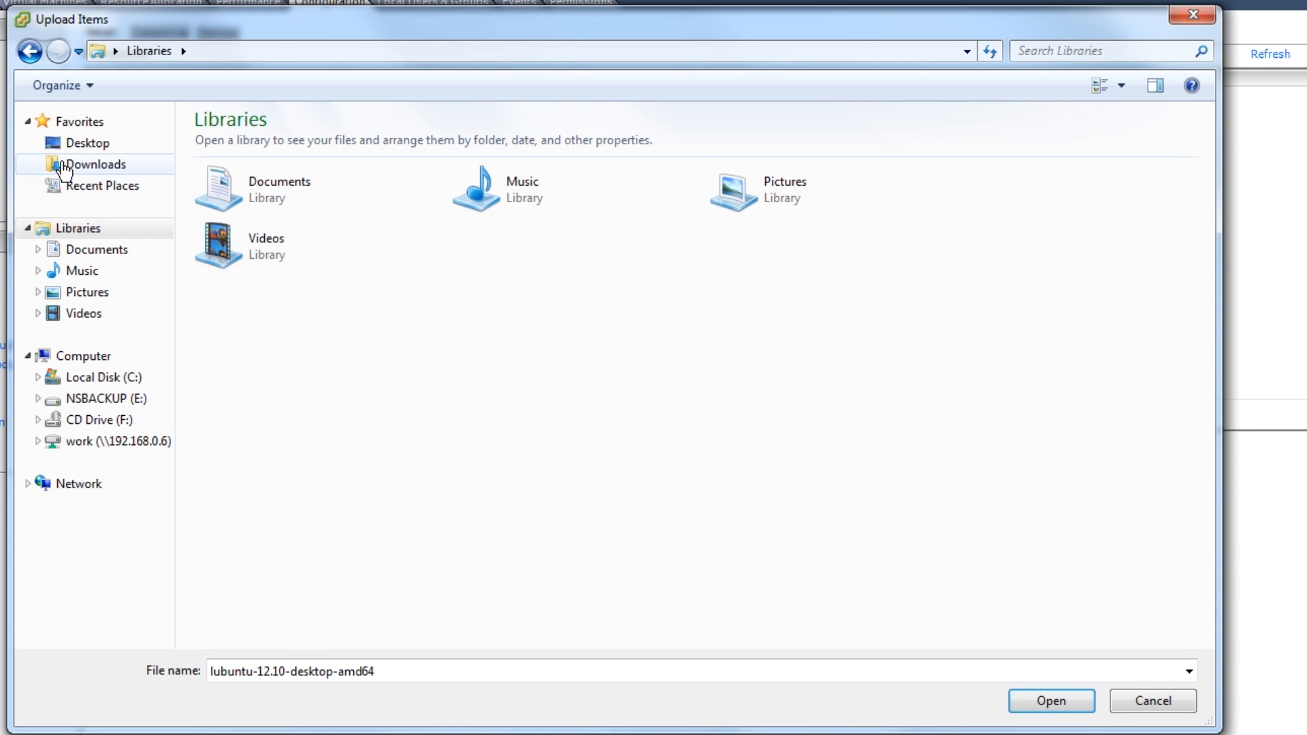
click(63, 167)
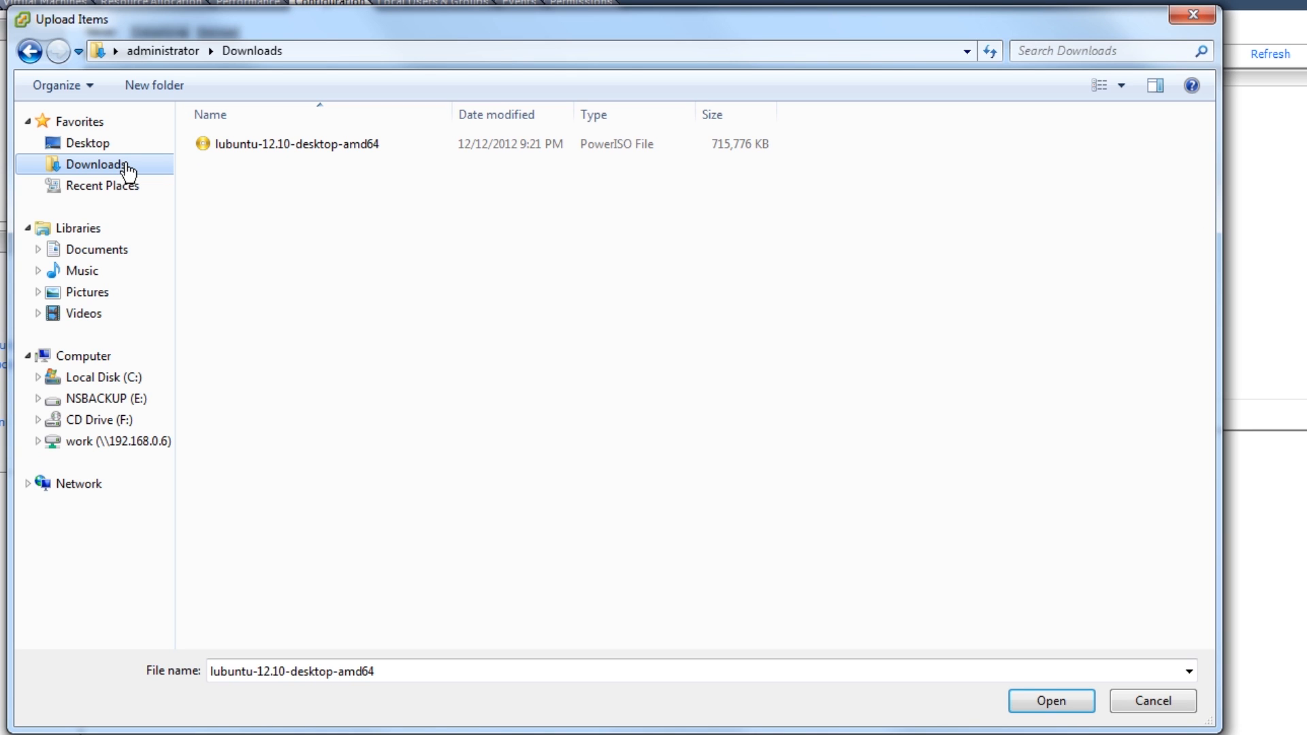
click(263, 143)
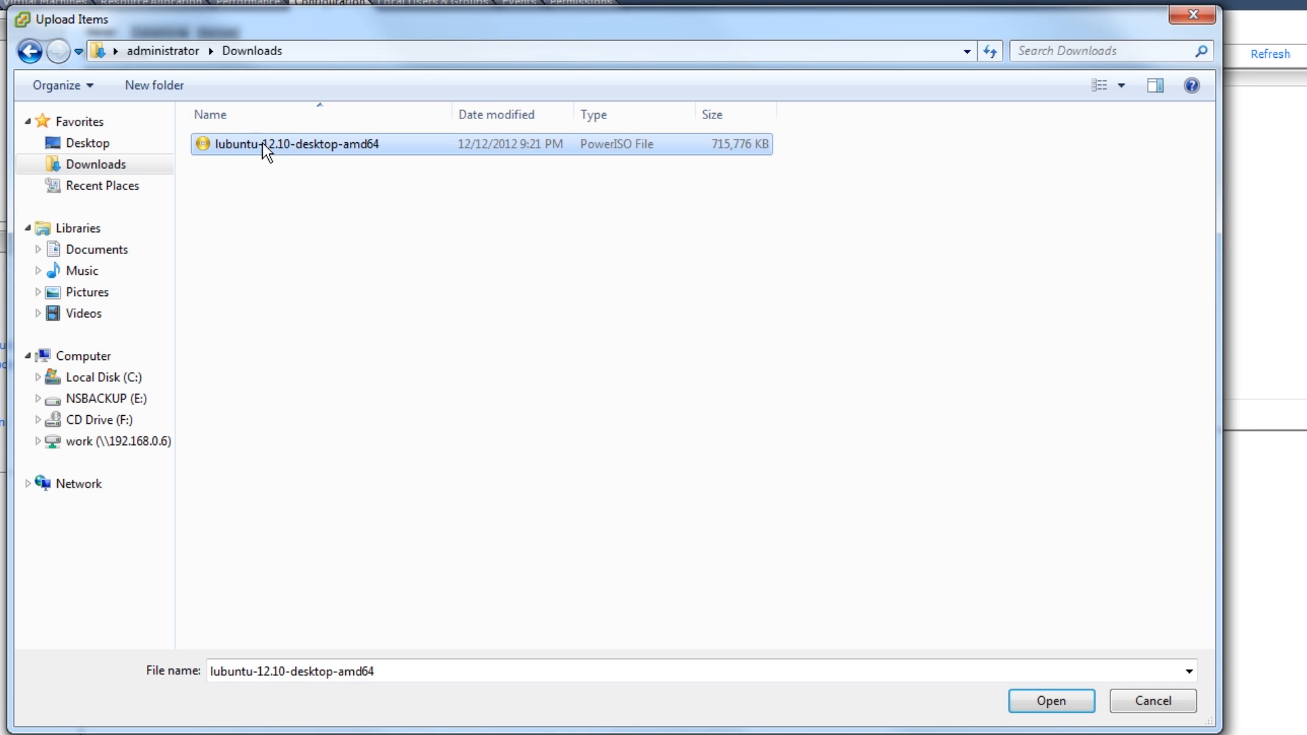
click(1084, 703)
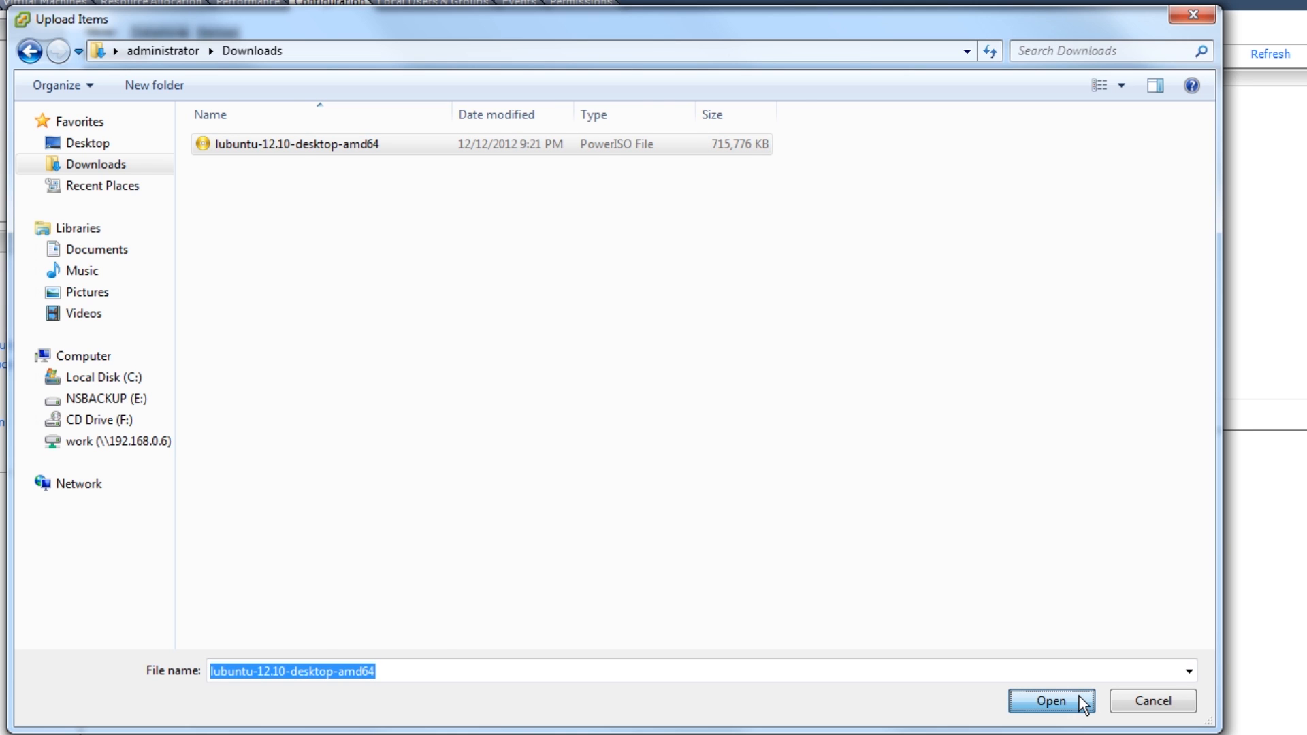
click(1084, 703)
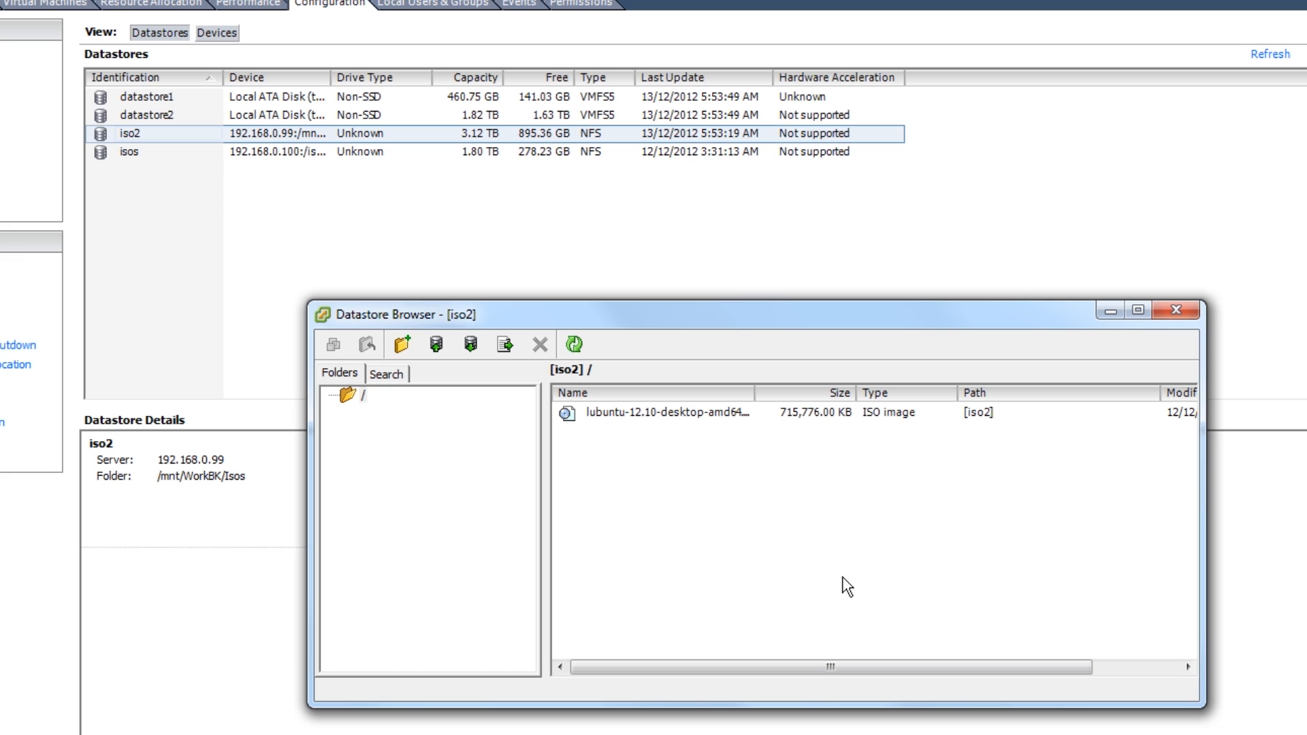
click(1176, 310)
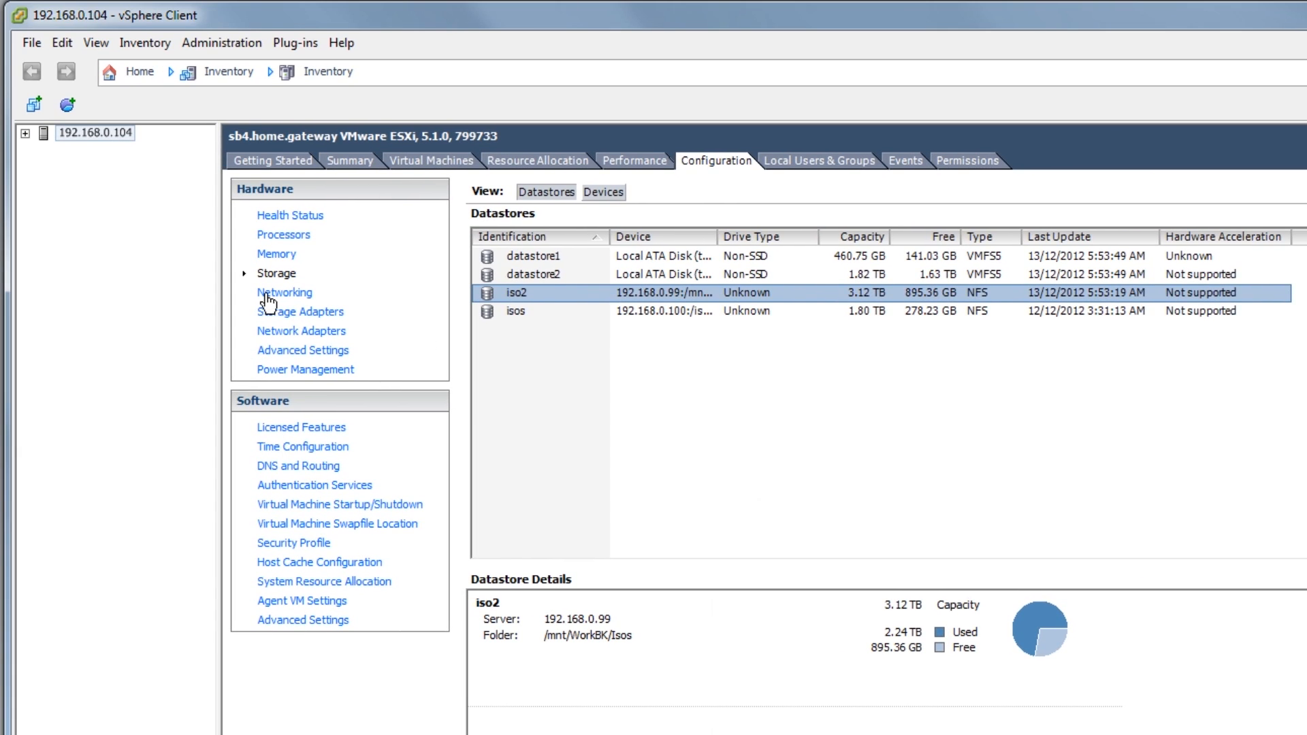
In the host's networking configuration, add a virtual machine network labelled "New York CLients" on a new standard switch without physical adapters.
click(204, 267)
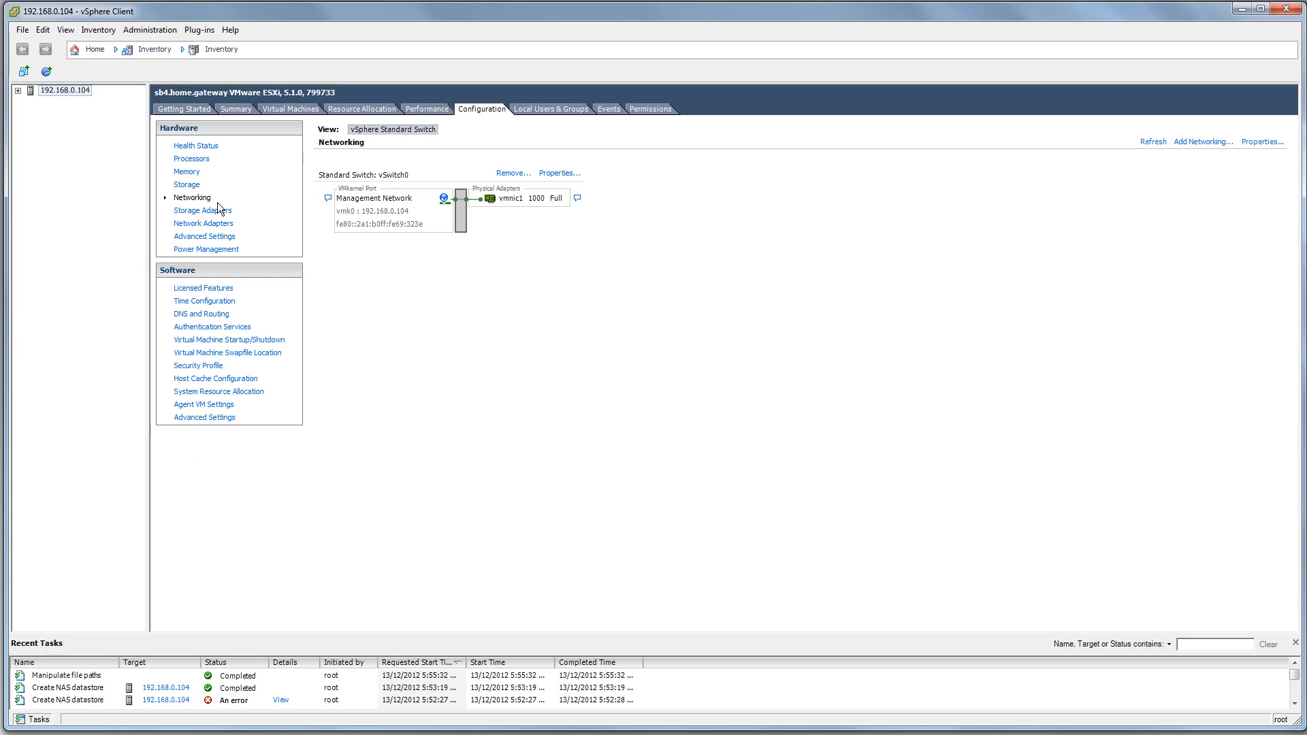
click(1180, 143)
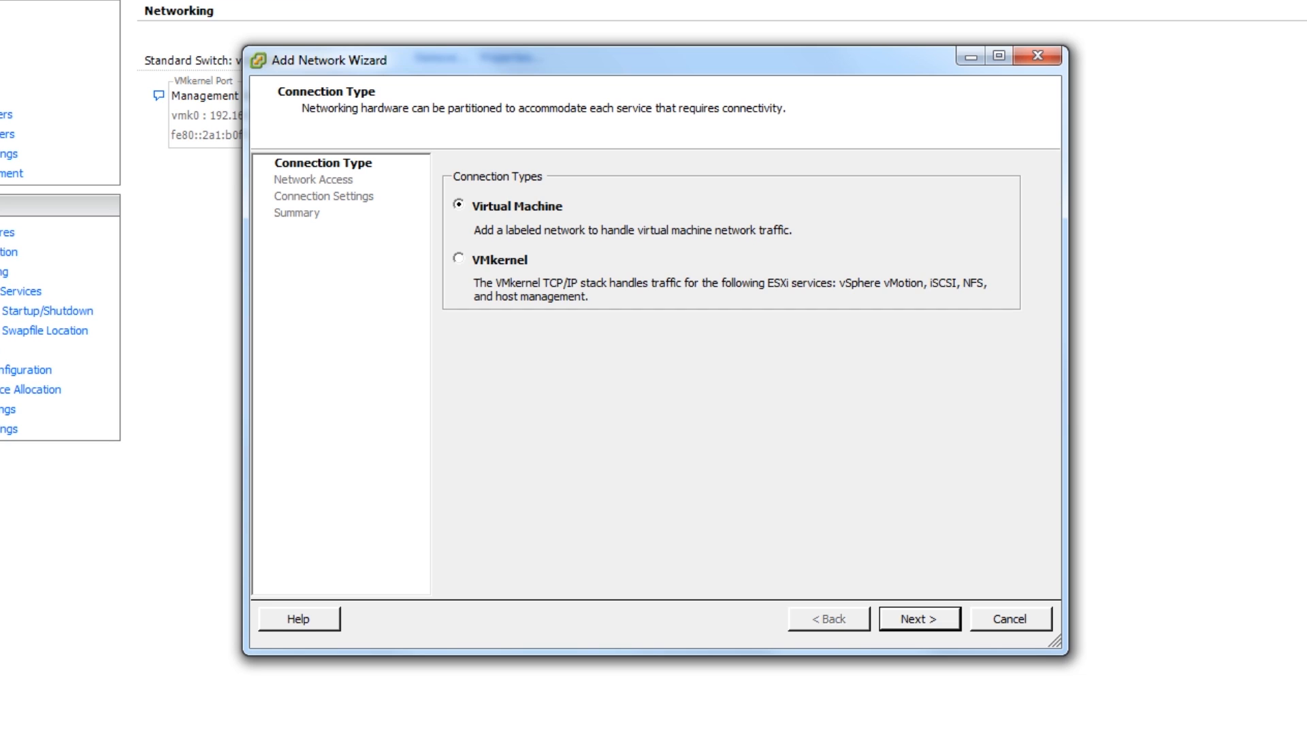
click(912, 620)
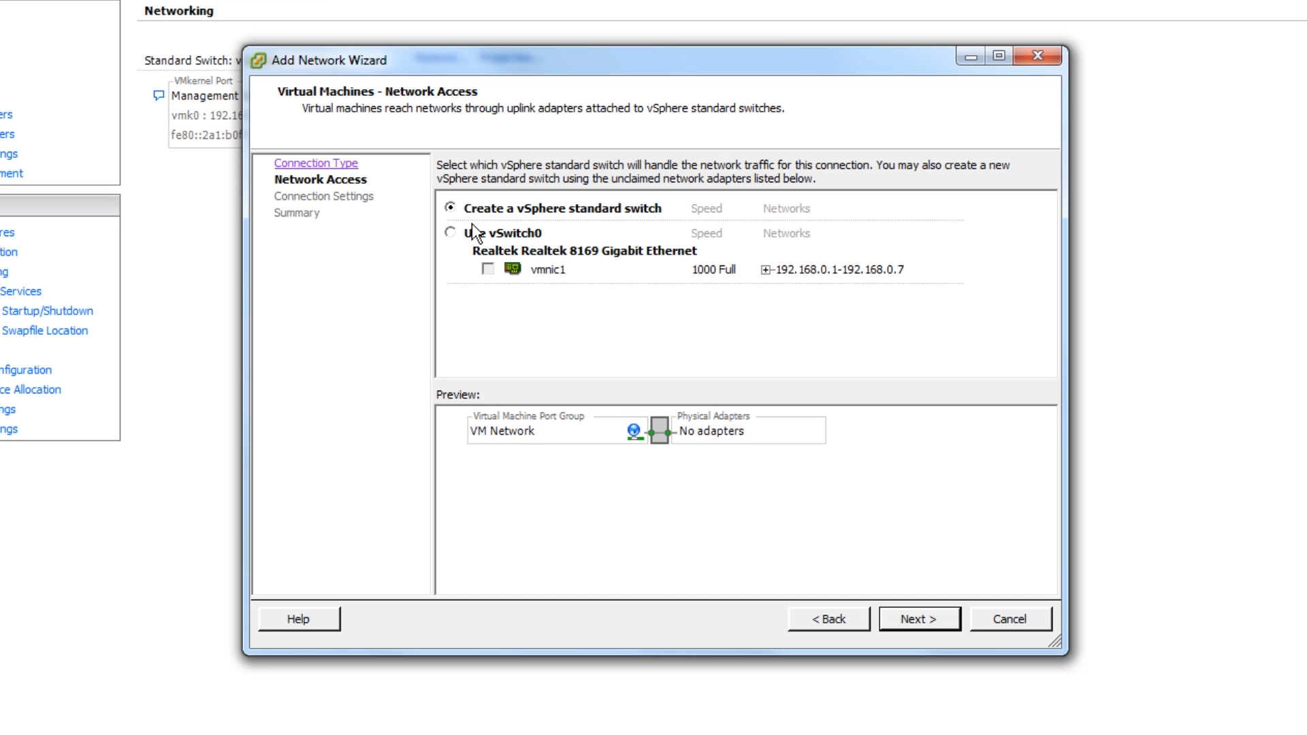
click(943, 629)
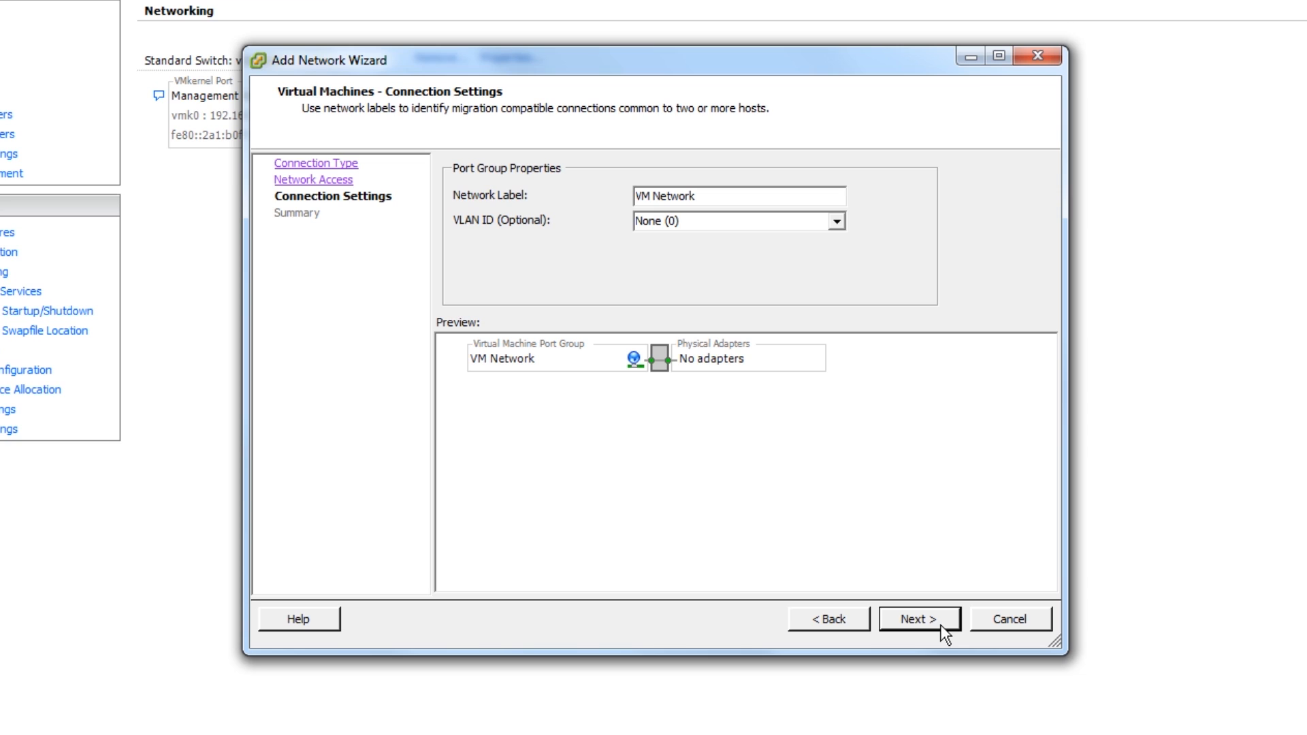
drag(717, 194, 540, 174)
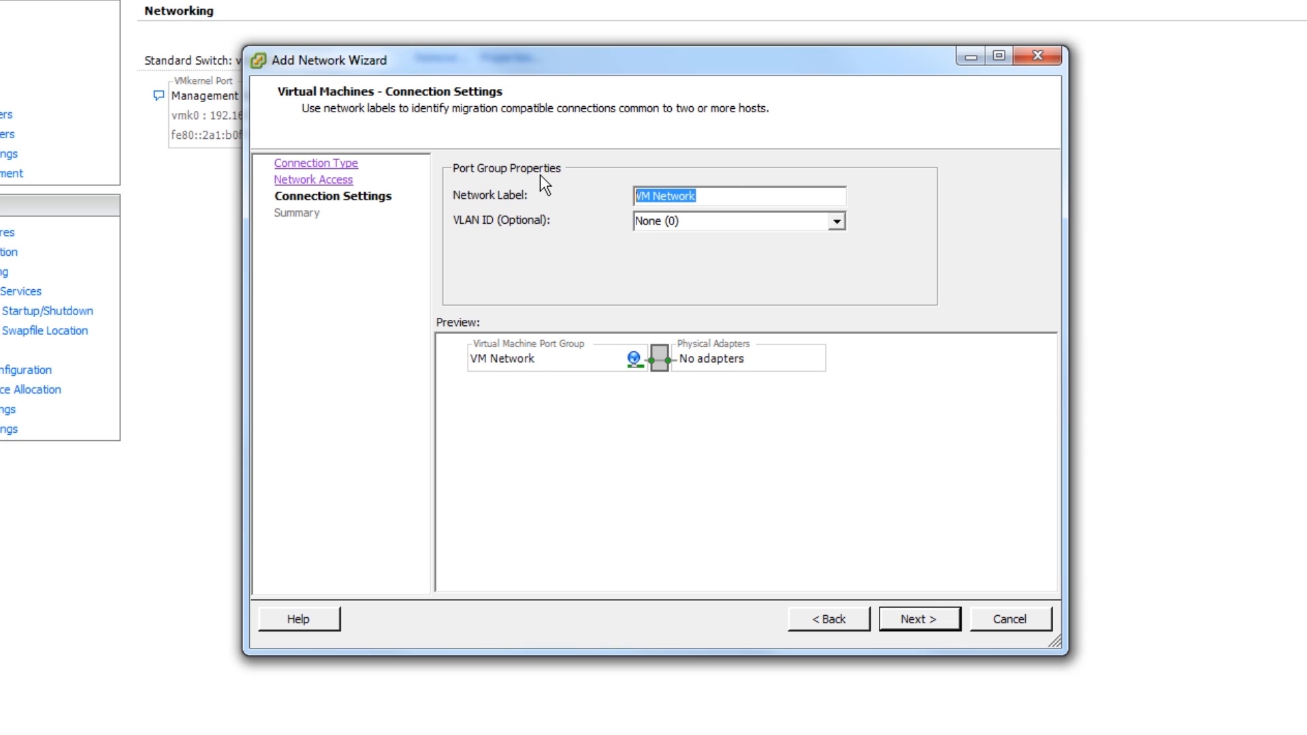
text(New York CLients)
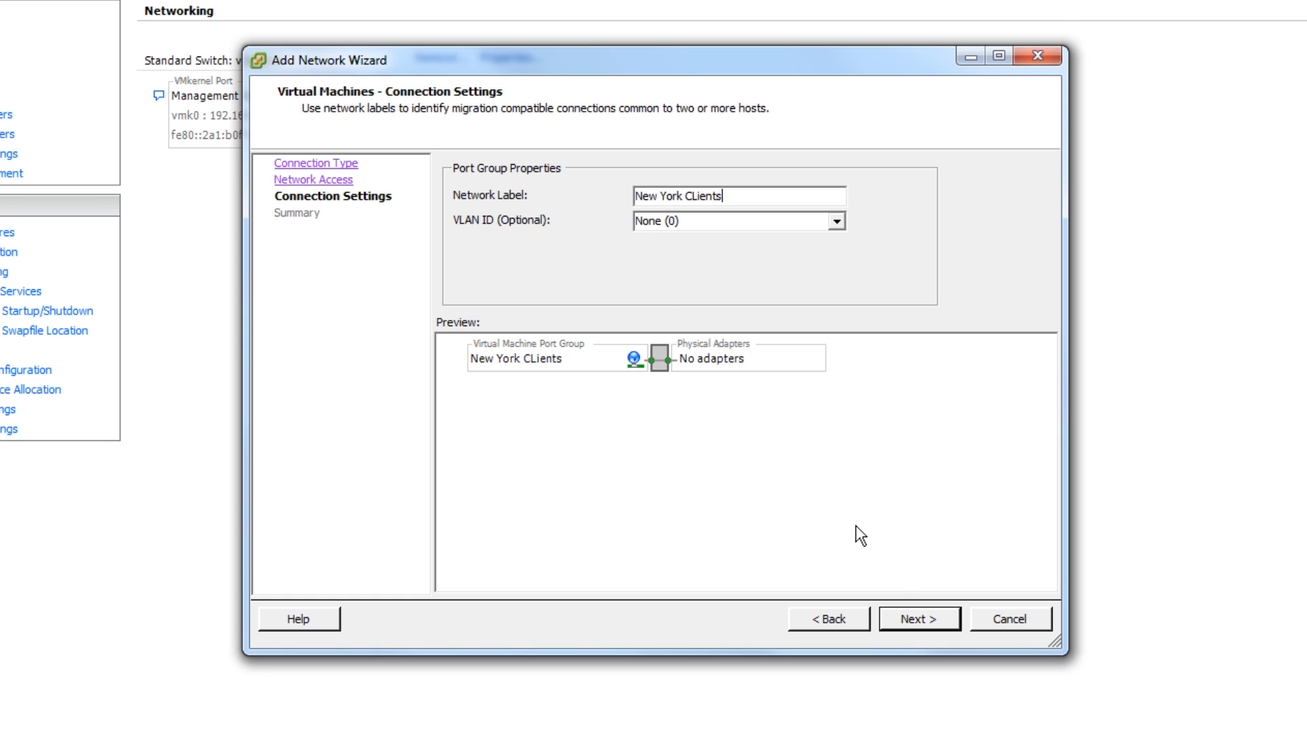
click(925, 616)
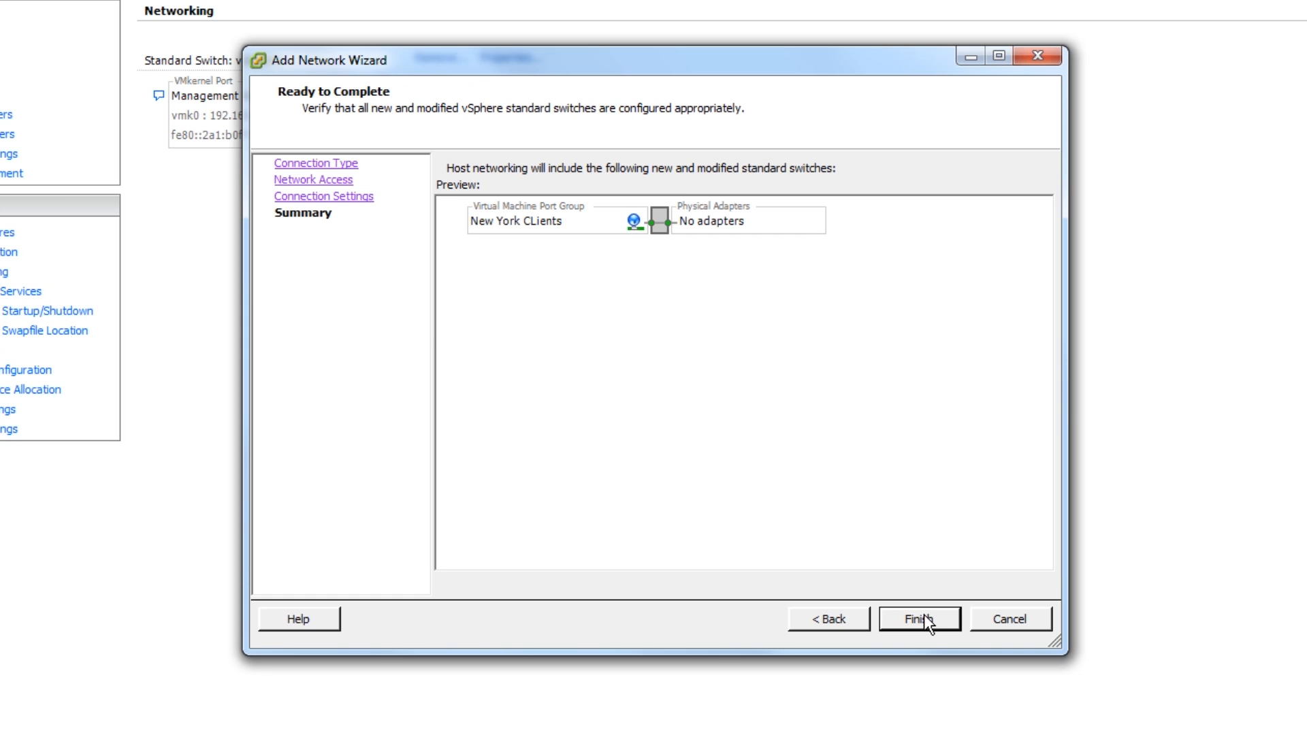
click(926, 617)
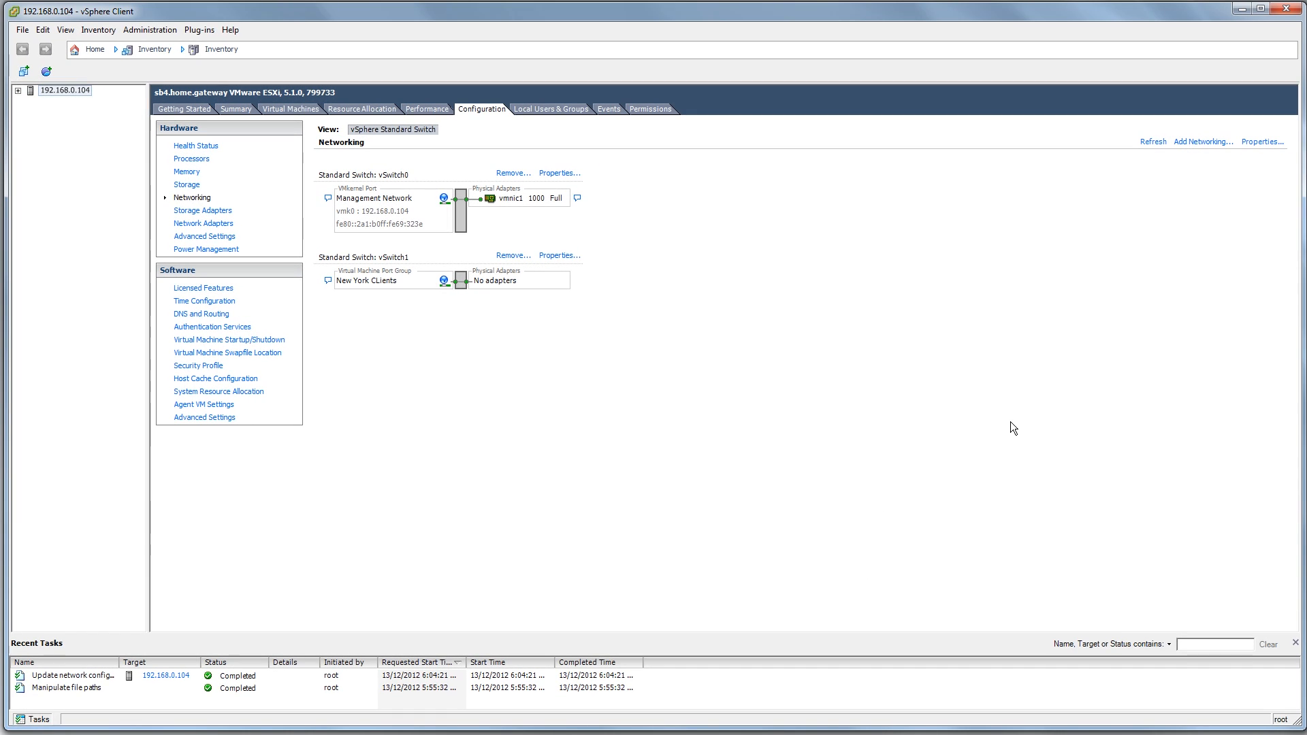
Add a virtual machine network labelled "New York Test Network" on its own new standard switch without physical adapters.
click(1204, 142)
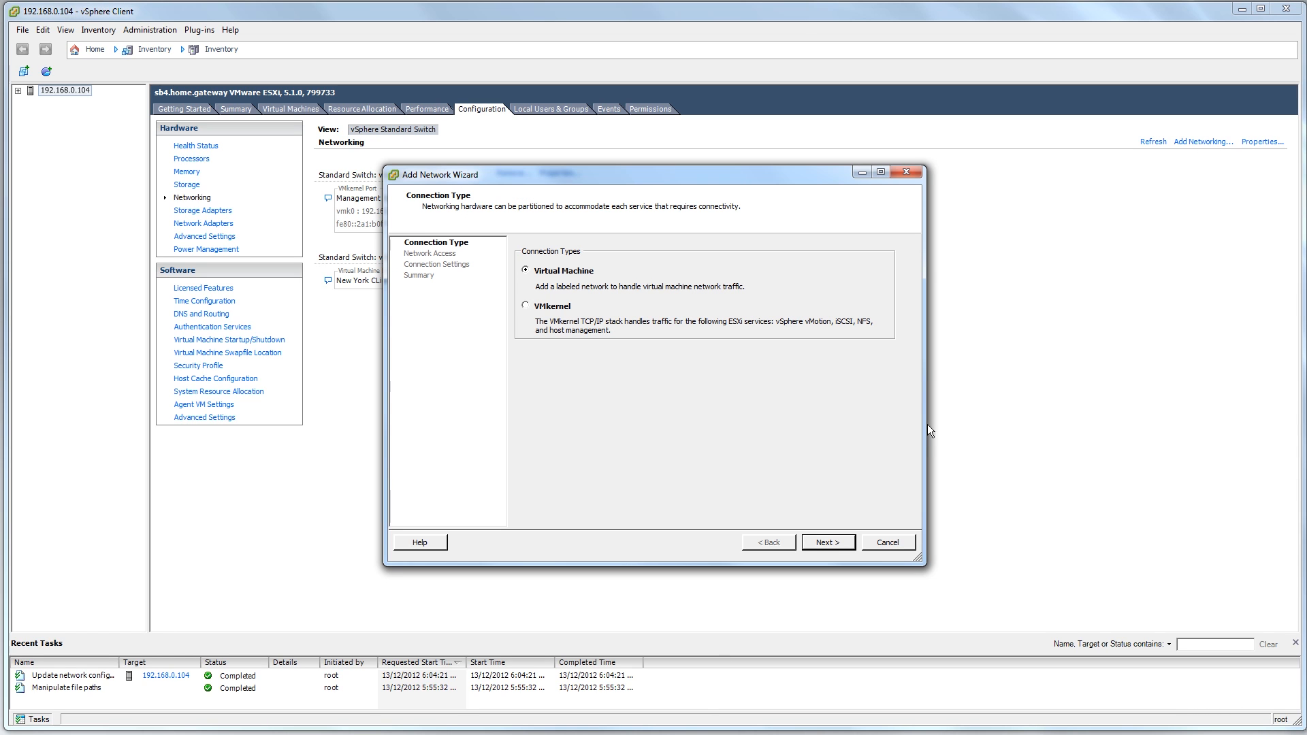
click(825, 549)
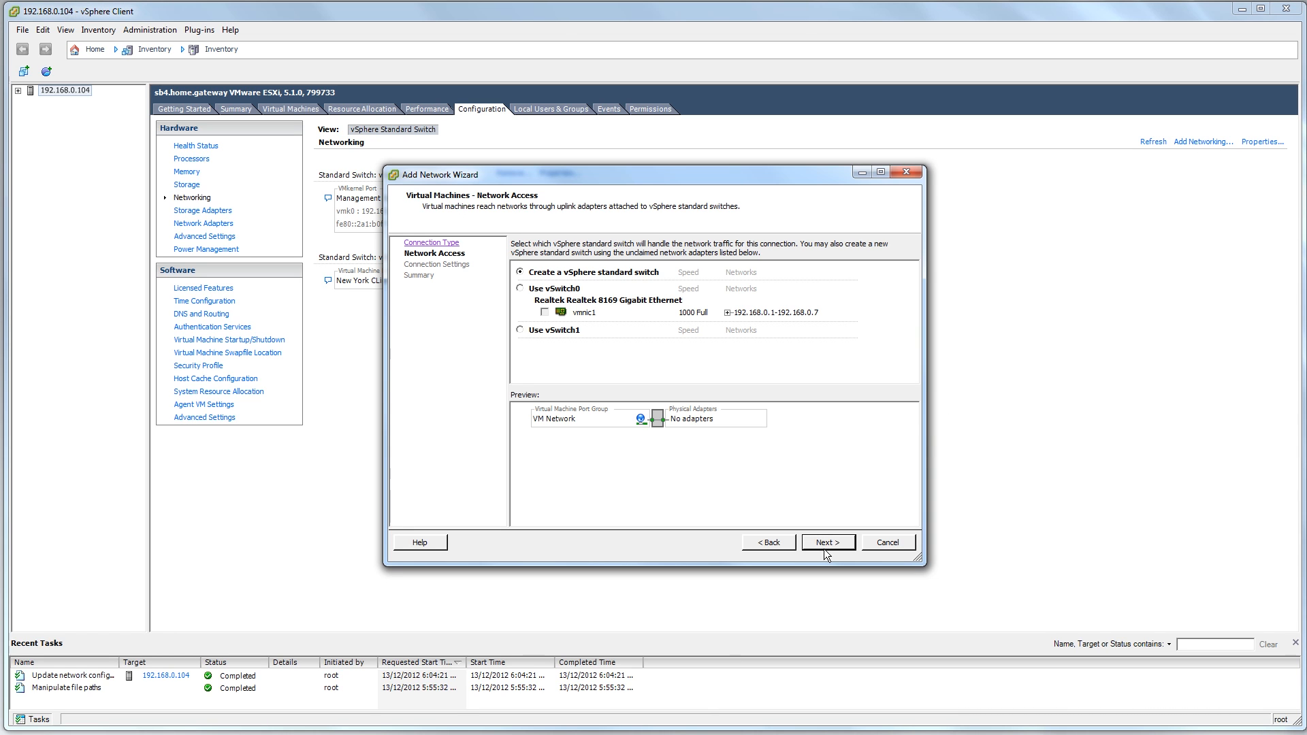
click(828, 543)
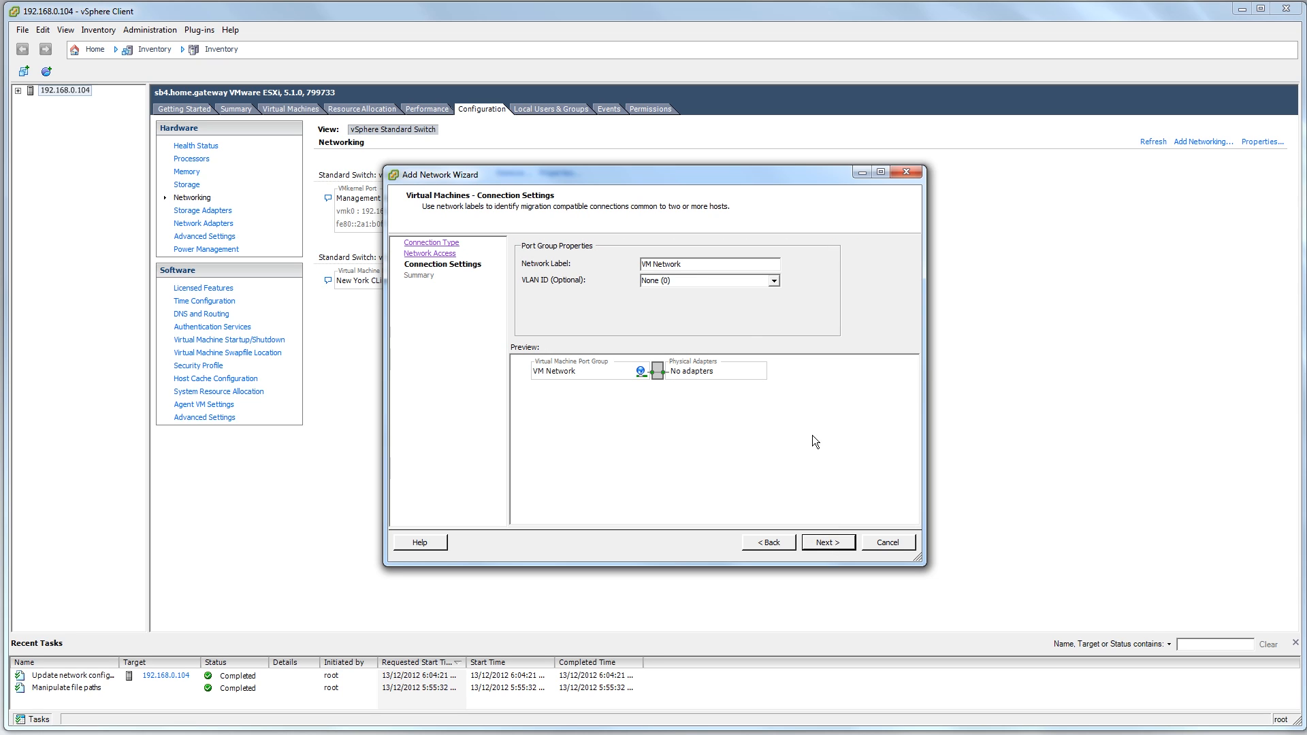
drag(682, 264, 587, 258)
text(New York Test Network)
click(844, 543)
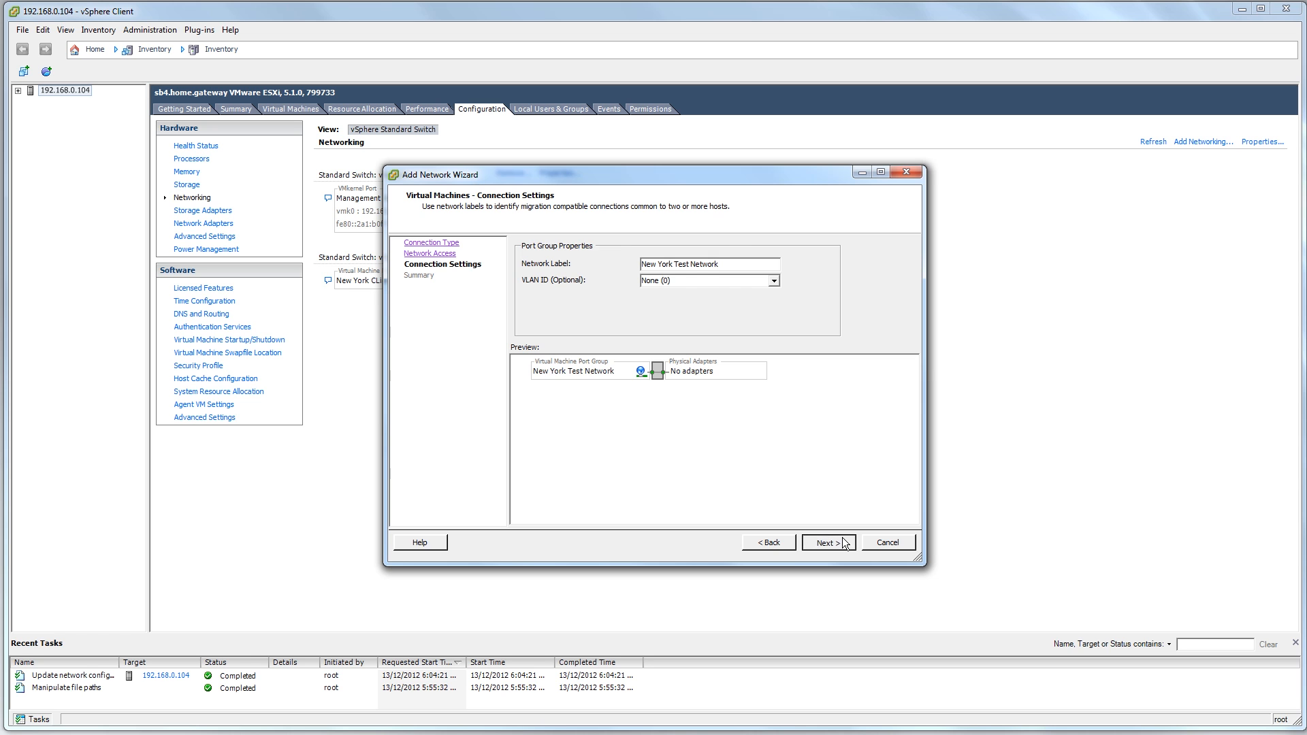
click(844, 543)
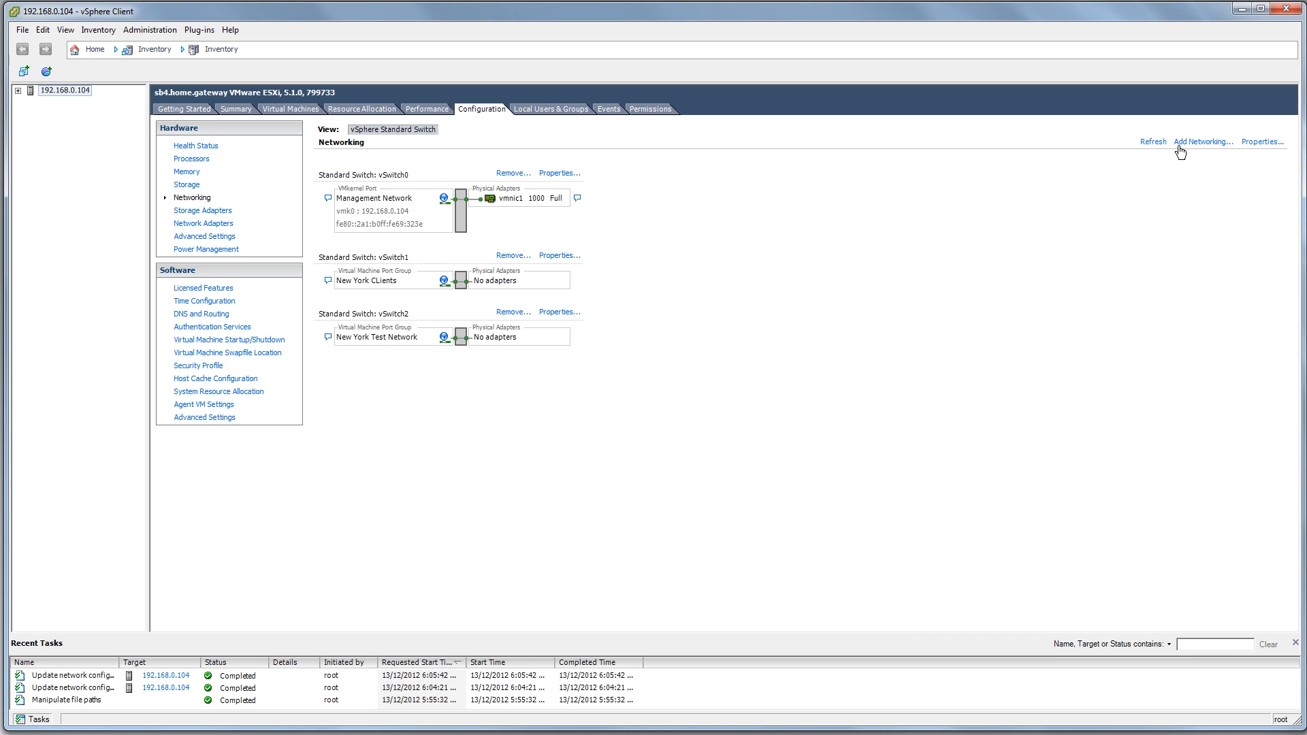
Add a virtual machine network labelled "New York DMZ" on its own new standard switch without physical adapters.
click(1190, 142)
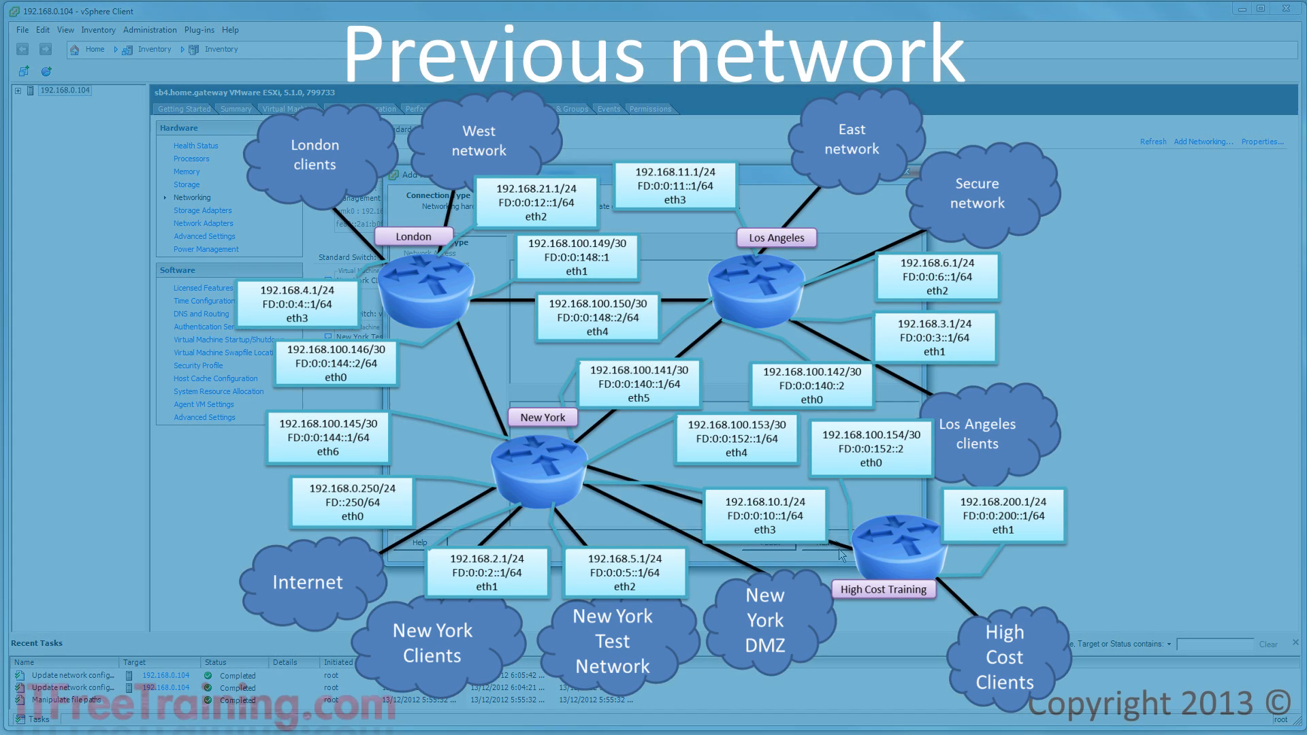
click(839, 548)
click(839, 548)
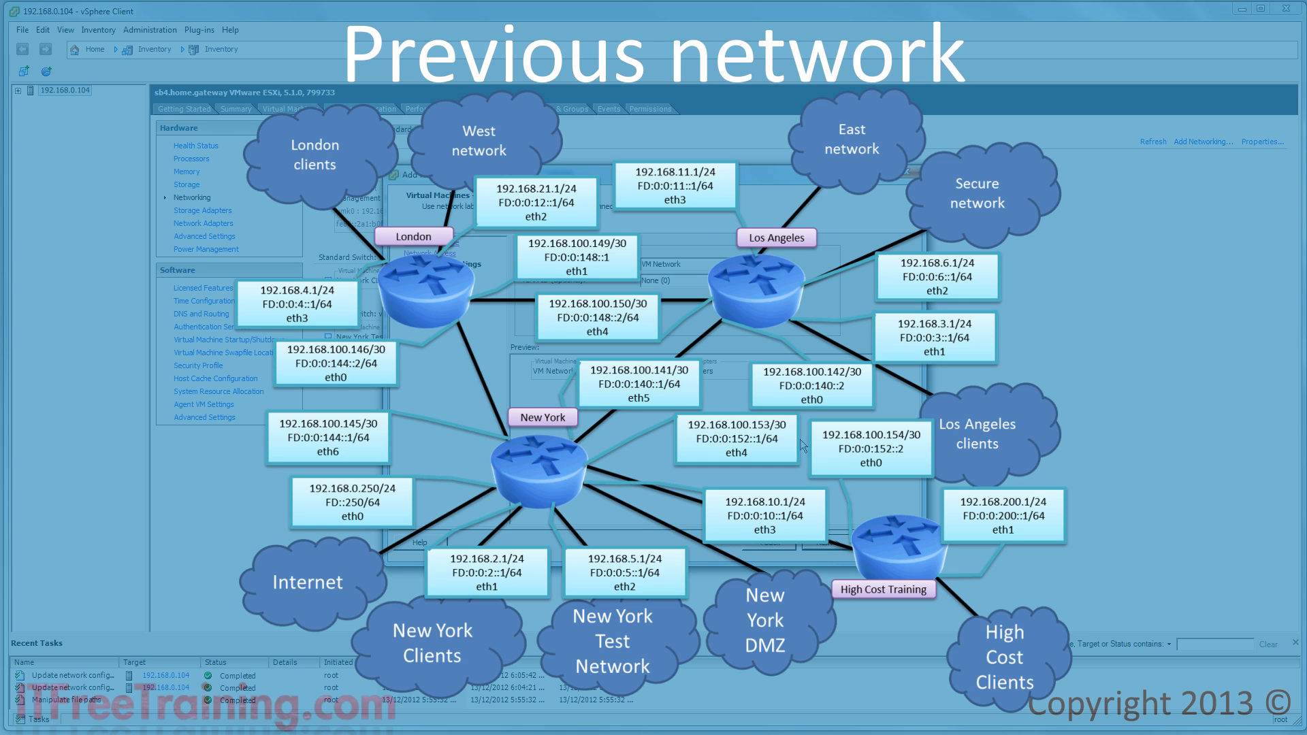
key(shift+Home)
text(New York DMZ)
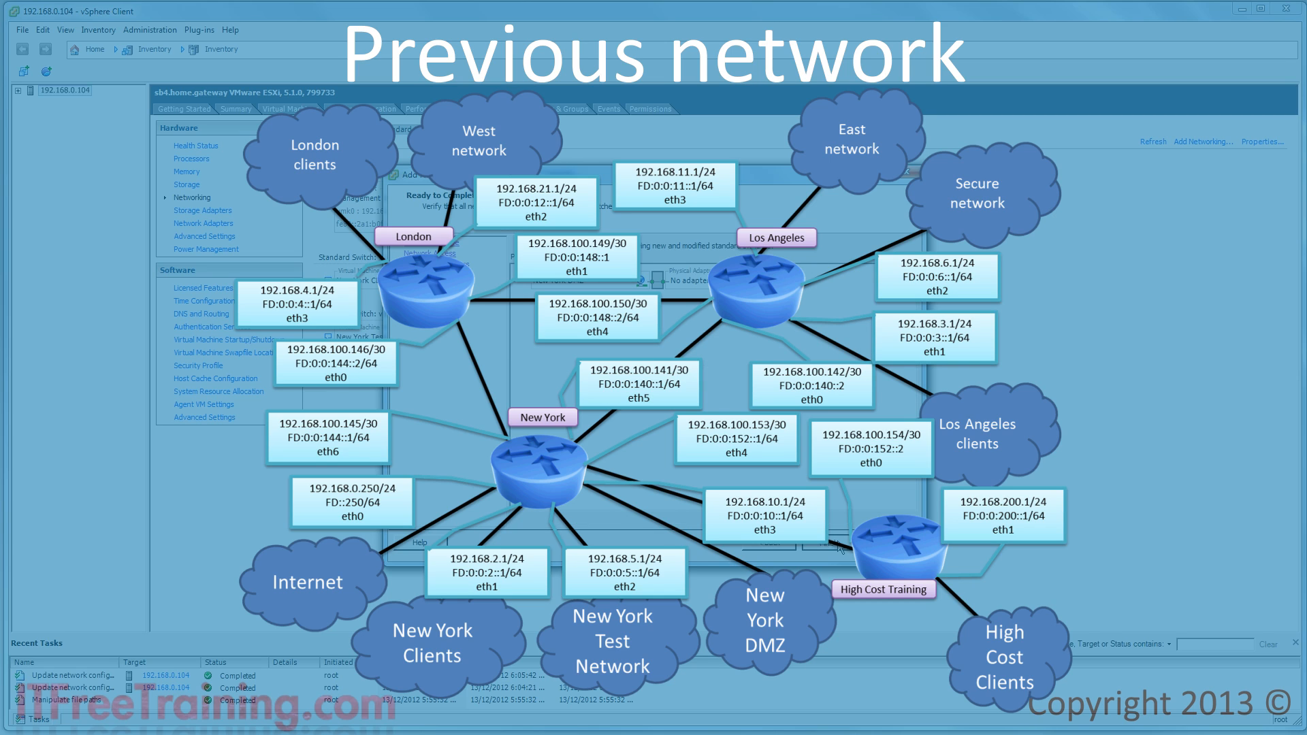
click(838, 547)
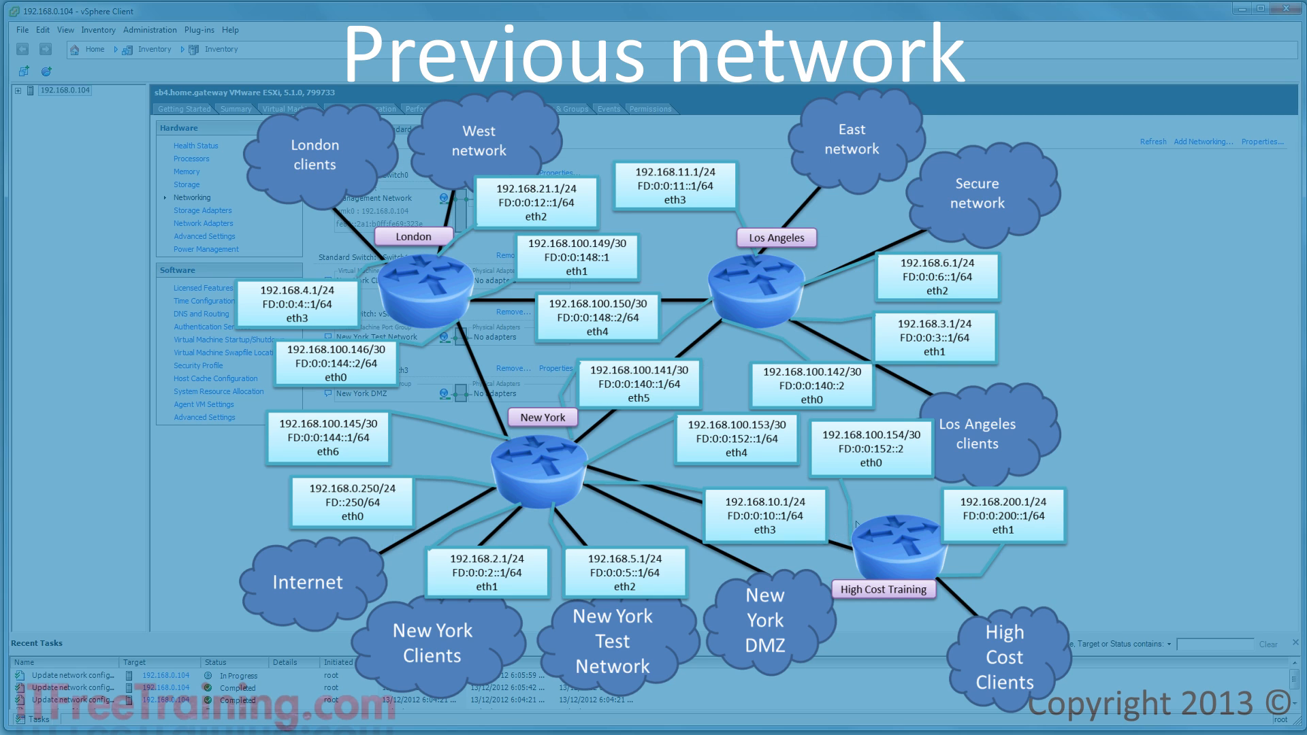
Add a virtual machine network labelled "High Cost Training" on its own new standard switch without physical adapters.
click(1174, 143)
click(830, 546)
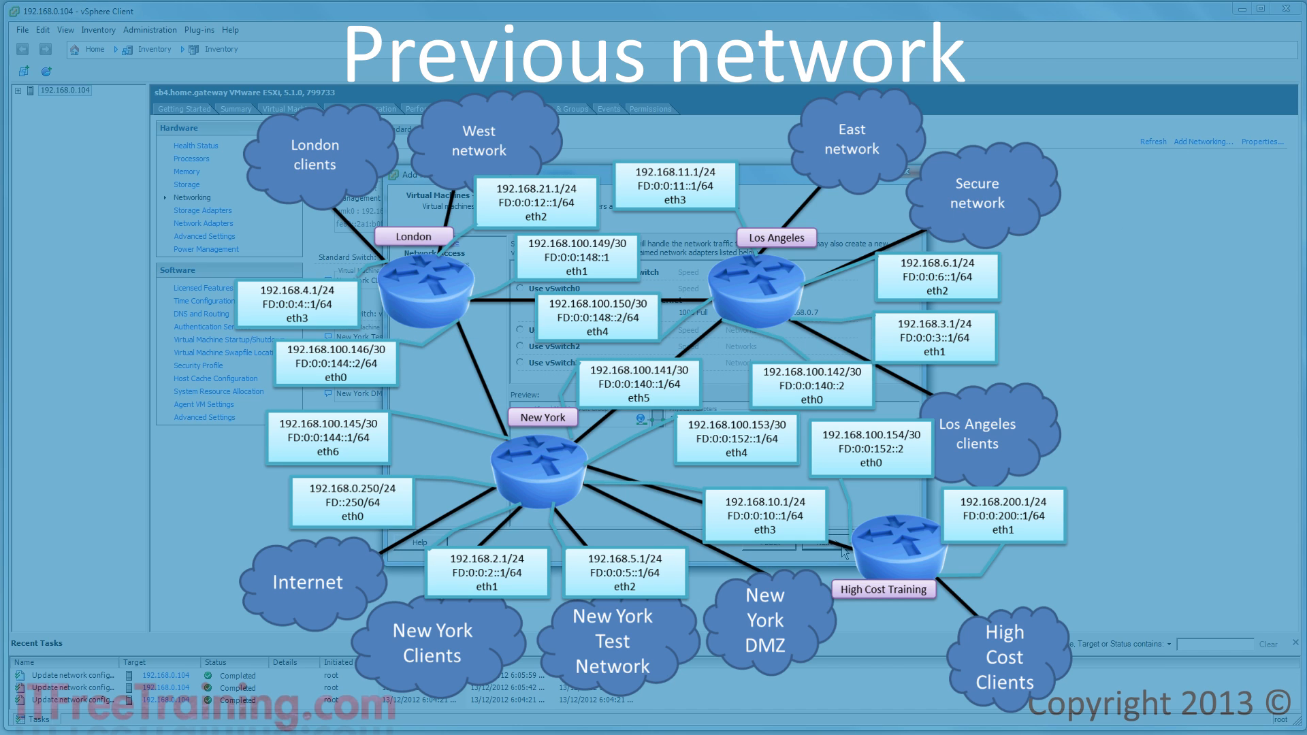
click(843, 549)
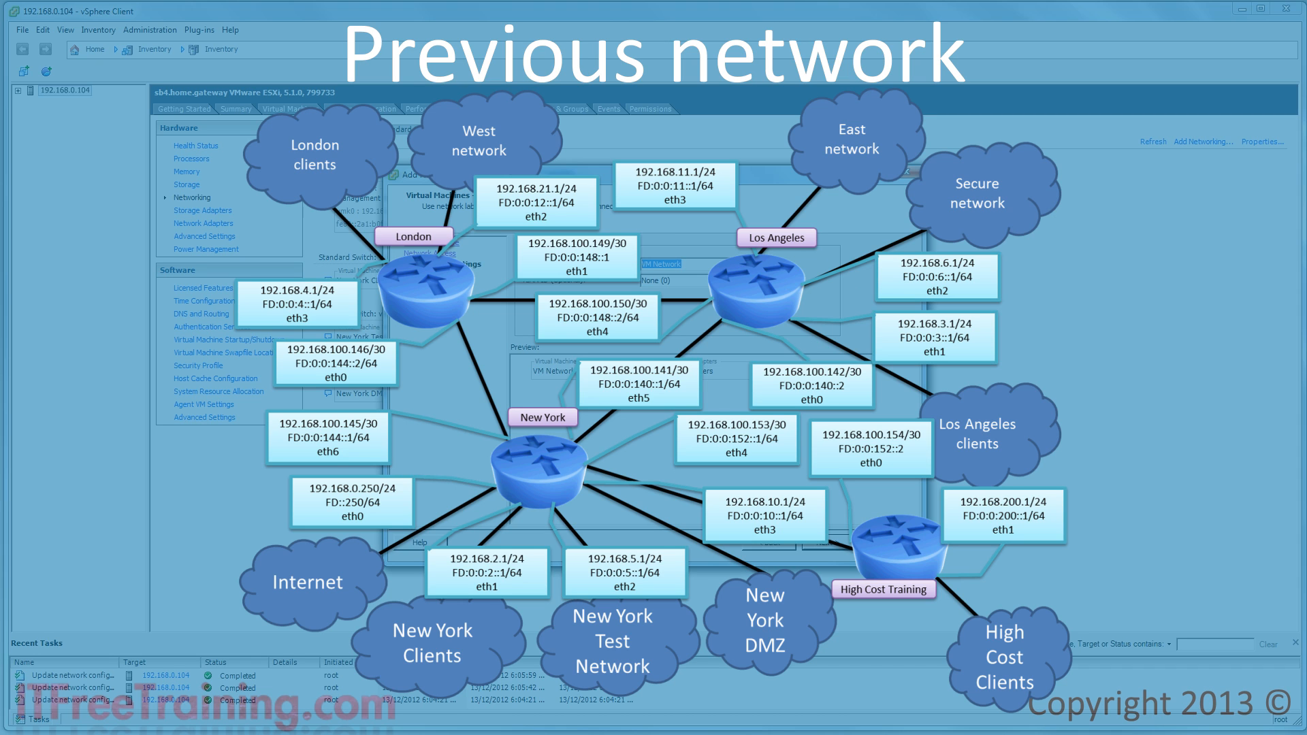
text(High C)
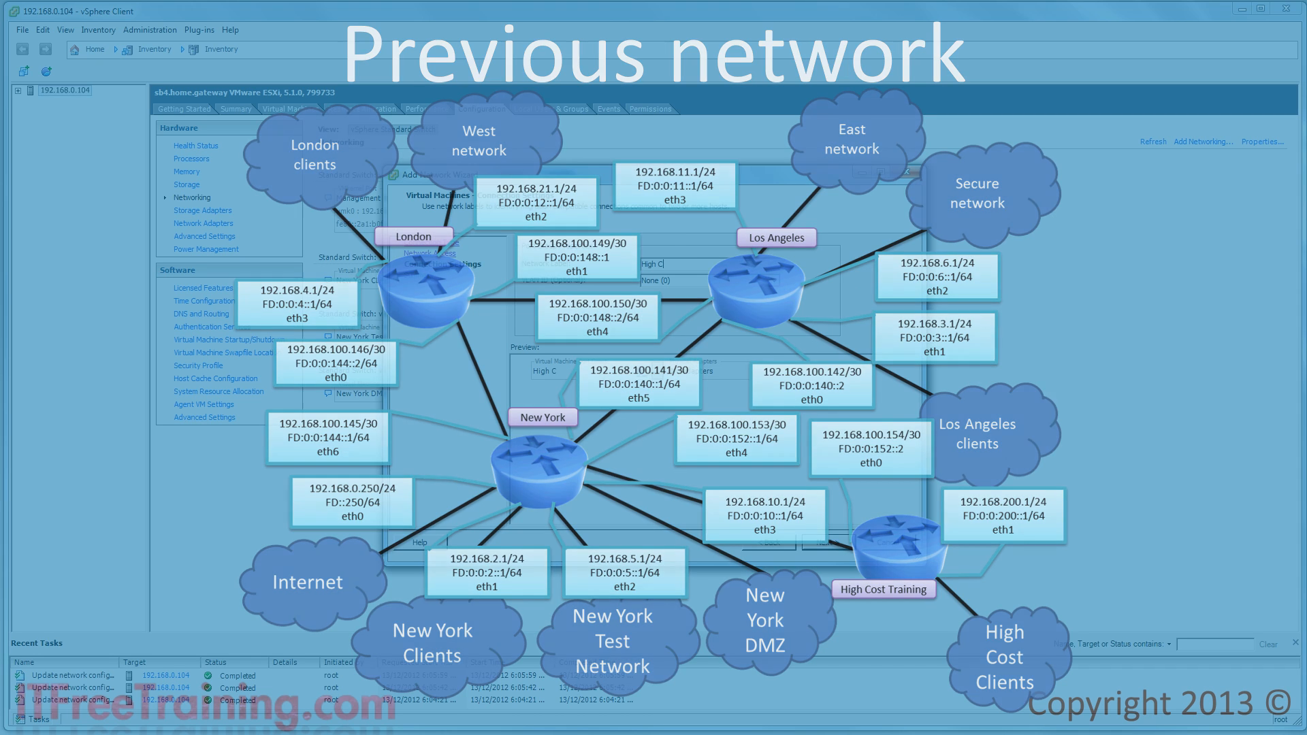
text(ost Training)
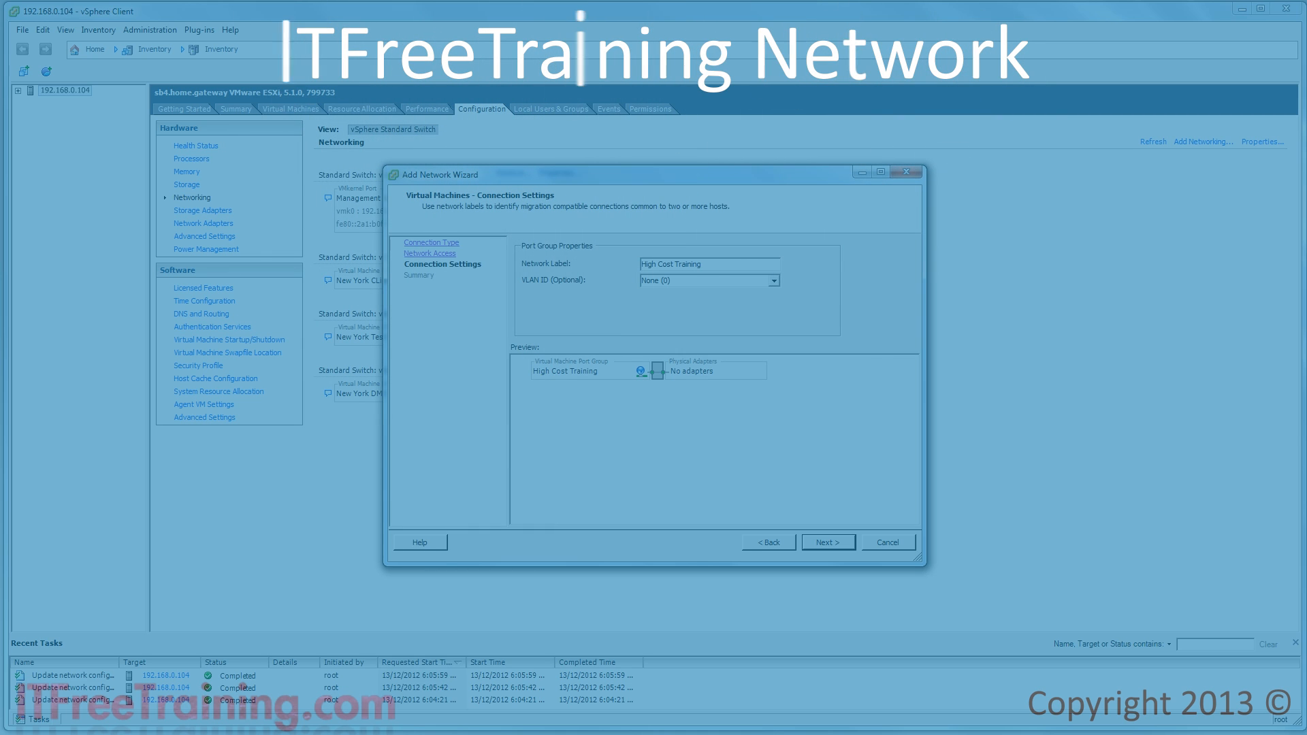
click(843, 544)
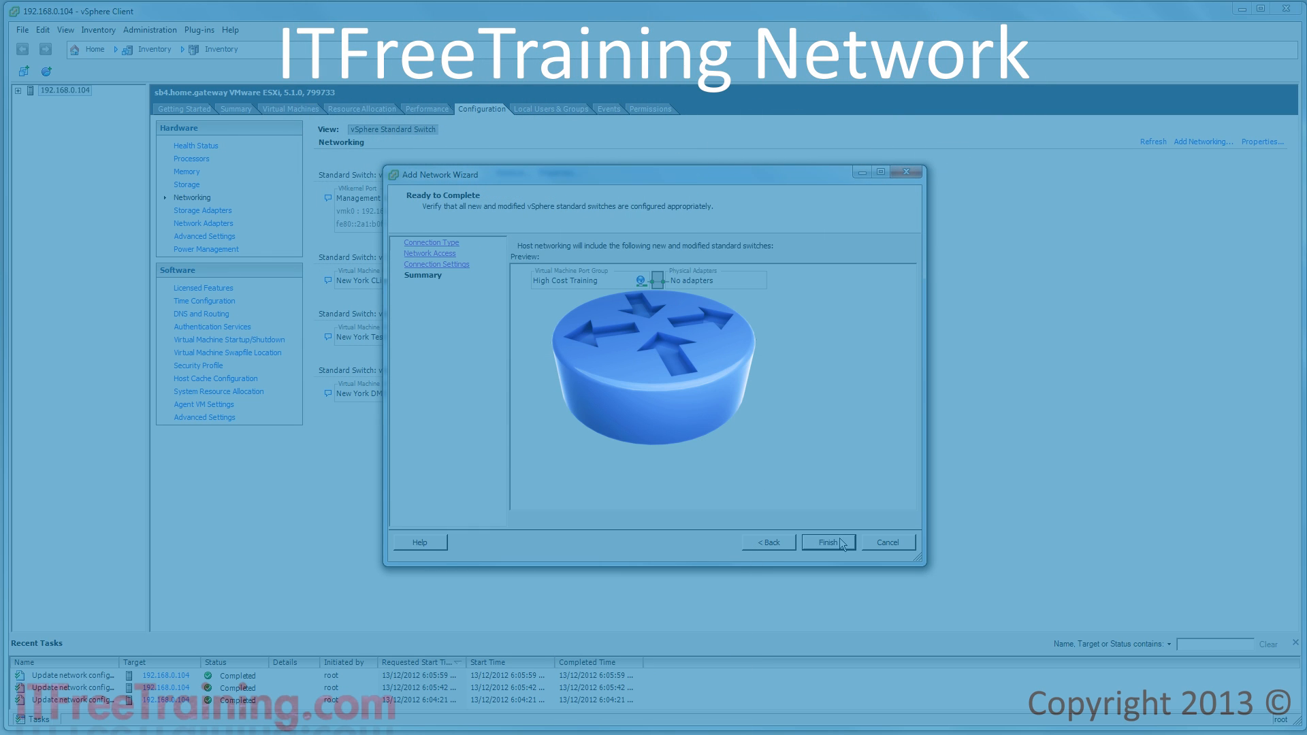
click(851, 543)
Add a virtual machine network labelled "West network" on its own new standard switch without physical adapters.
click(1218, 143)
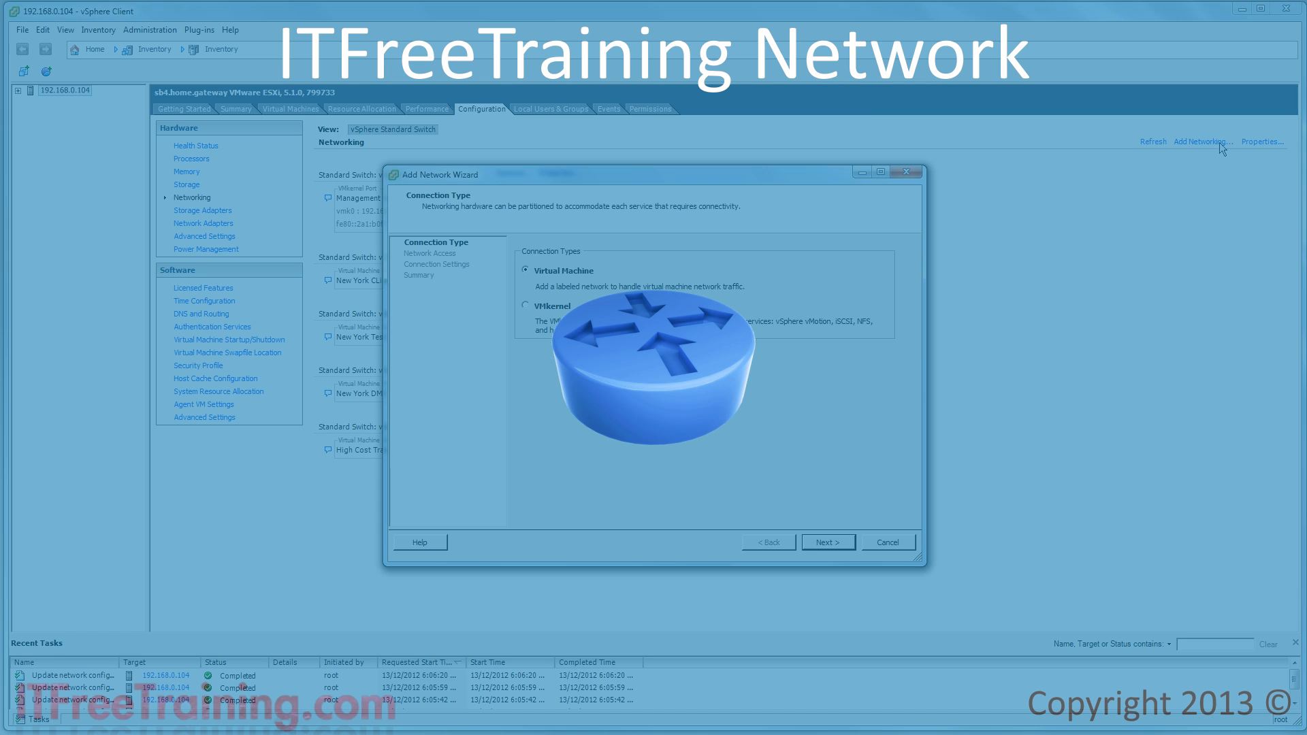
click(835, 545)
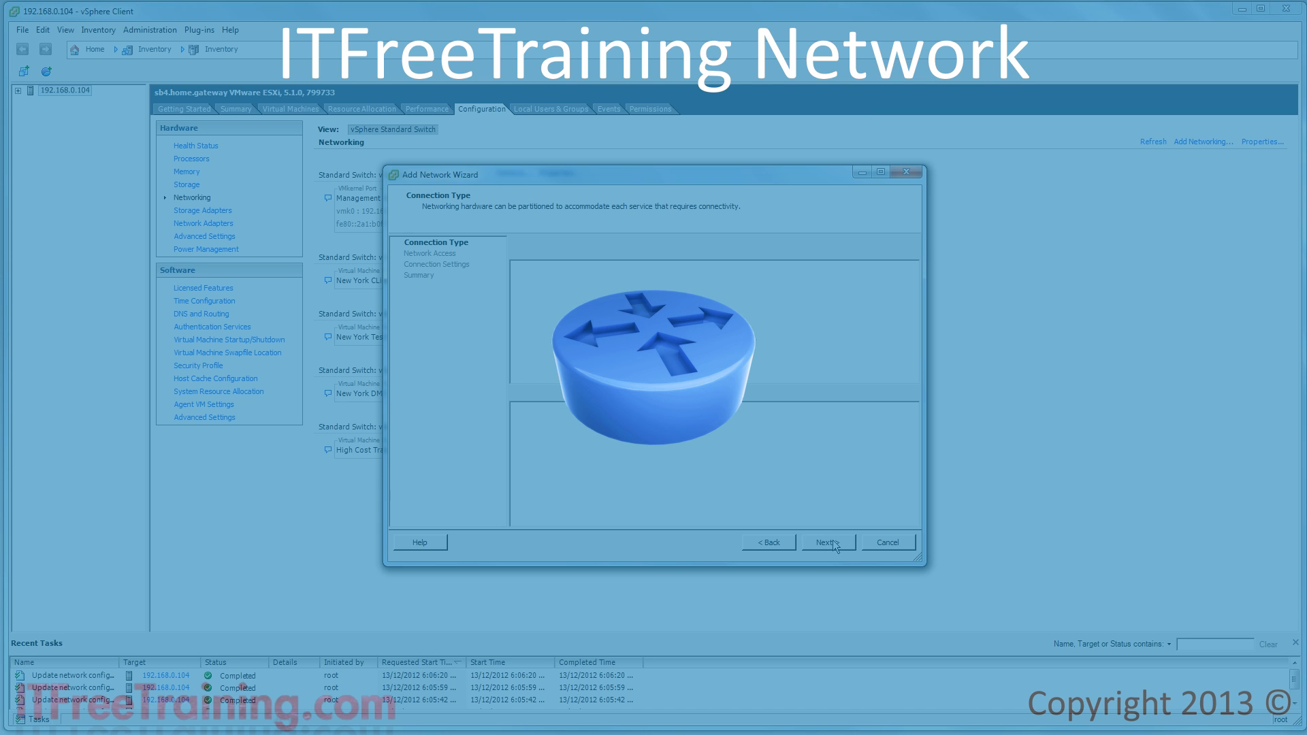
click(835, 545)
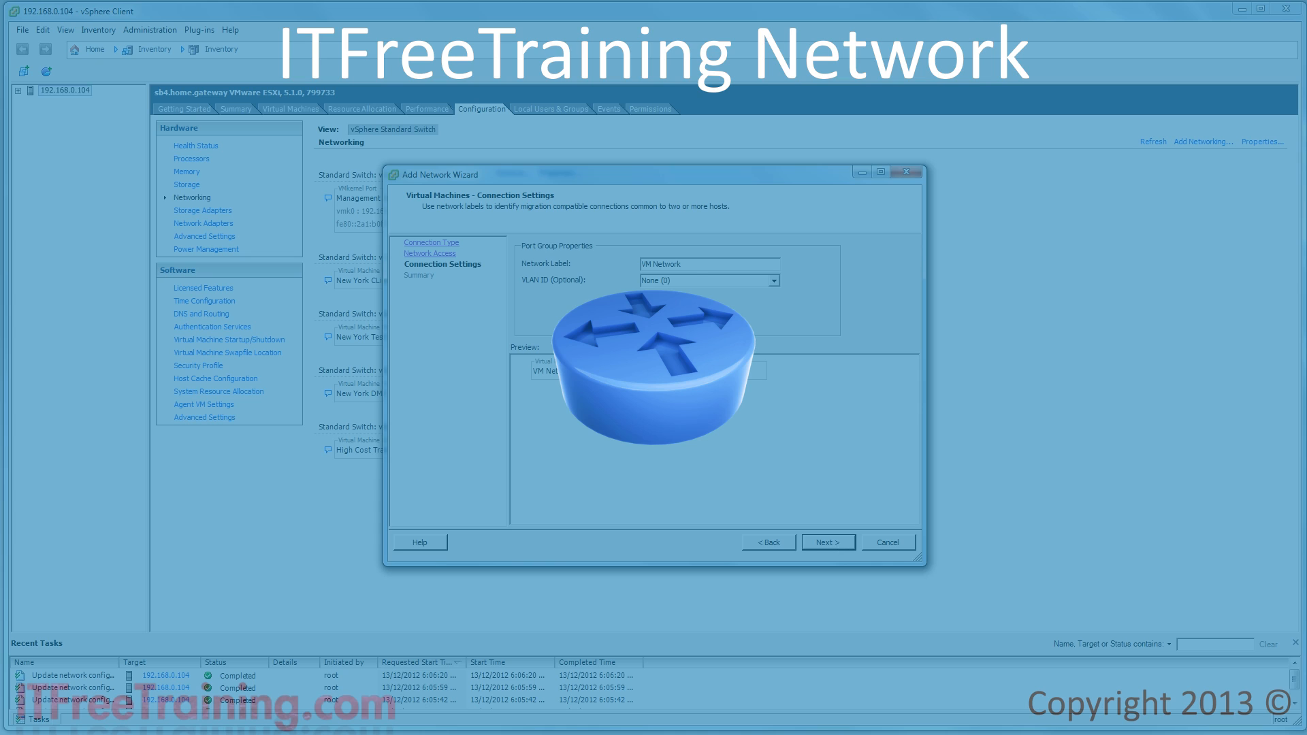
drag(691, 266, 628, 264)
text(West network)
click(854, 544)
click(854, 545)
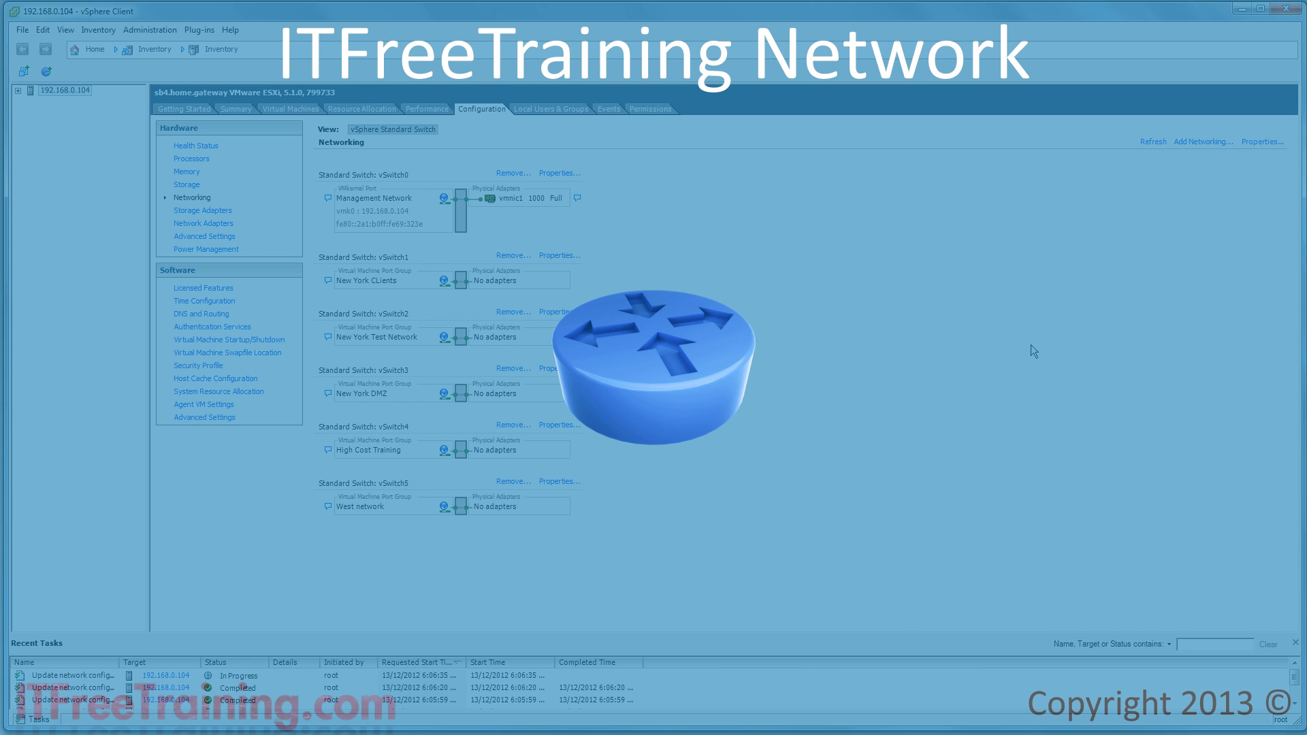
Add a virtual machine network labelled "LA Clients" on its own new standard switch without physical adapters.
click(1199, 142)
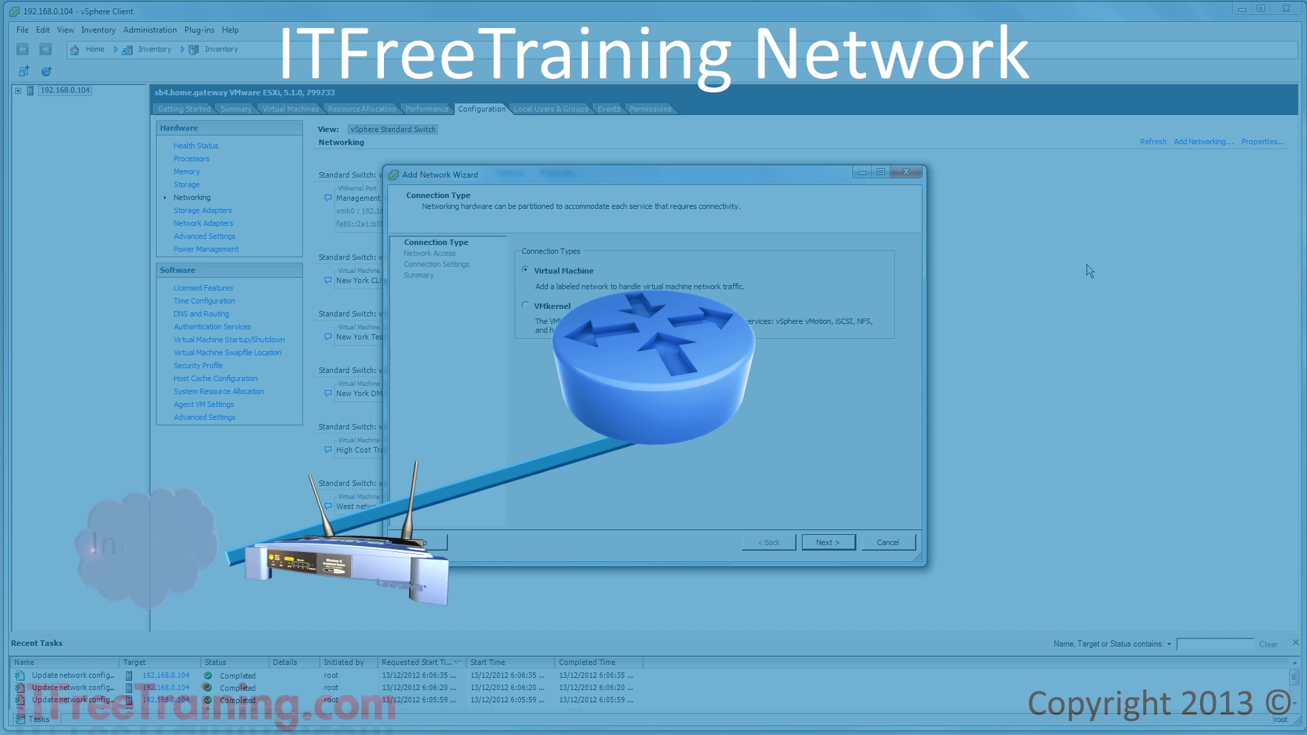
click(843, 542)
click(844, 541)
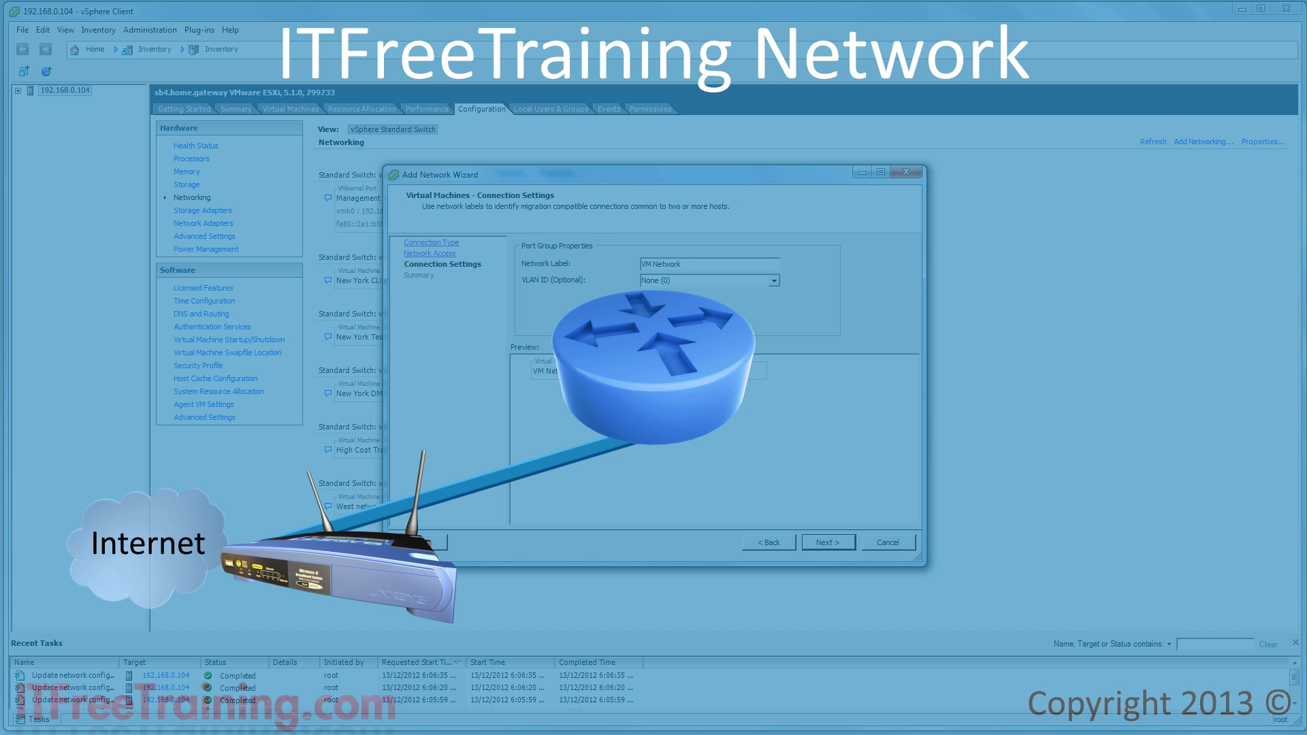
drag(682, 264, 617, 263)
text(LA Clients)
click(828, 542)
click(828, 542)
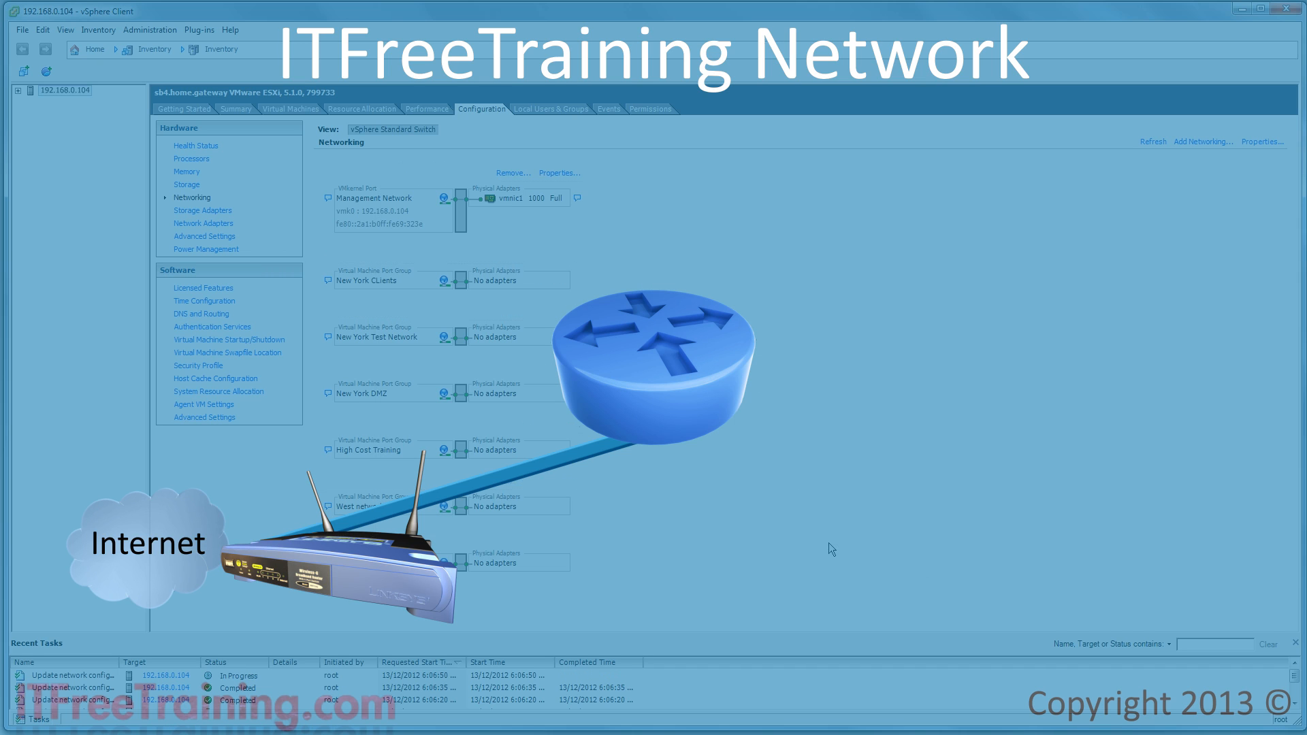
Add a virtual machine network labelled "Secure Network" on its own new standard switch without physical adapters.
click(1198, 141)
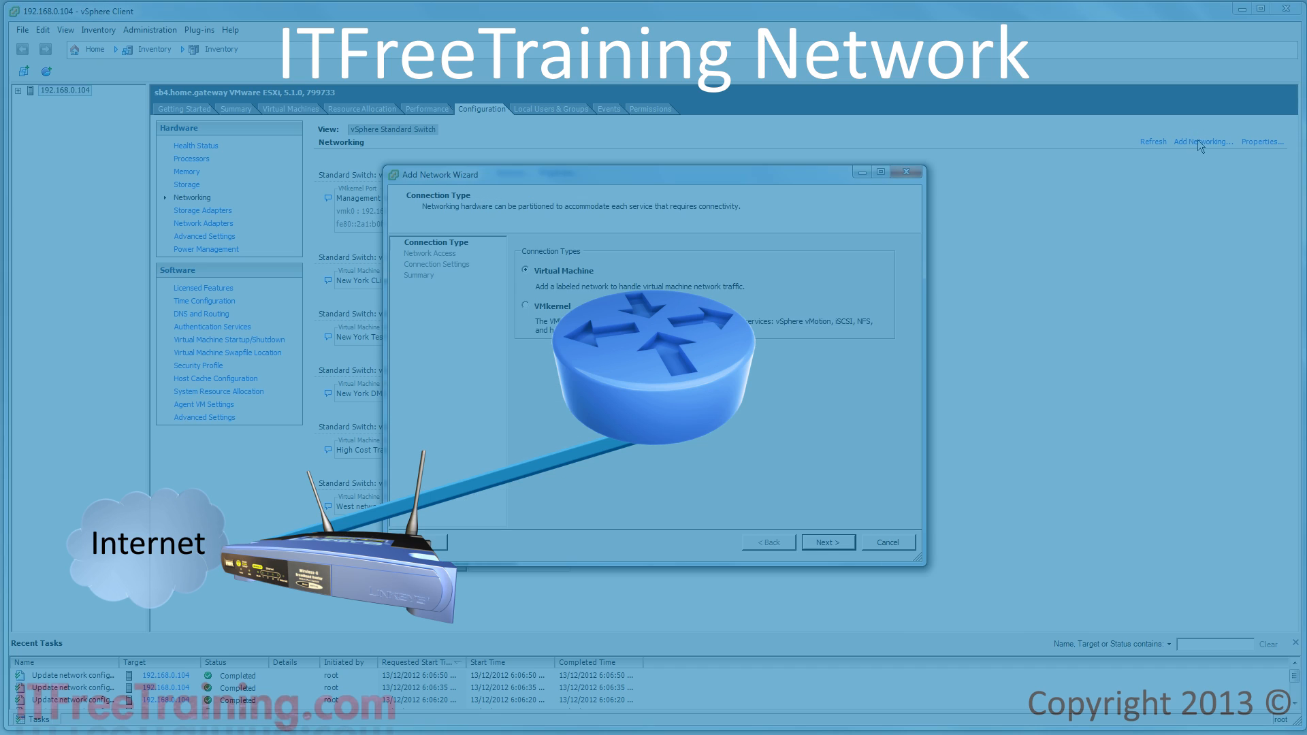
click(828, 542)
click(828, 542)
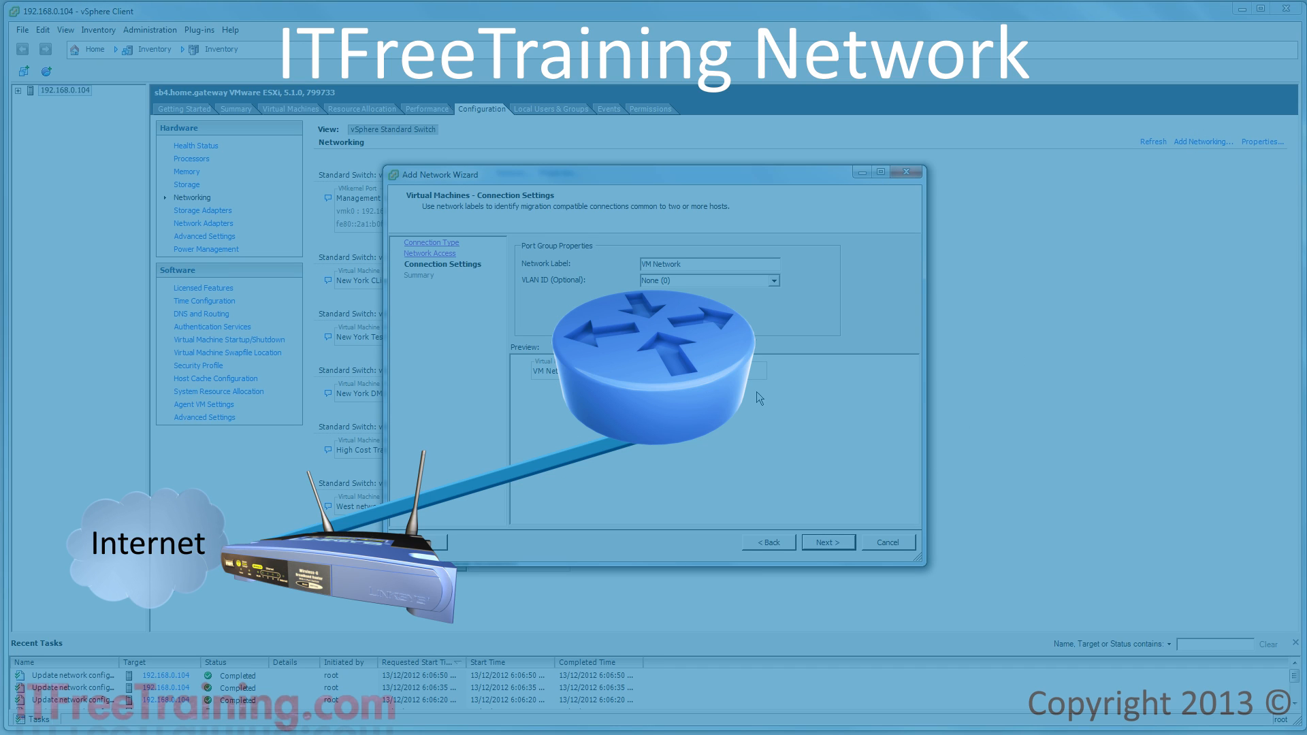
drag(688, 263, 600, 265)
text(Secure Network)
click(827, 543)
click(828, 542)
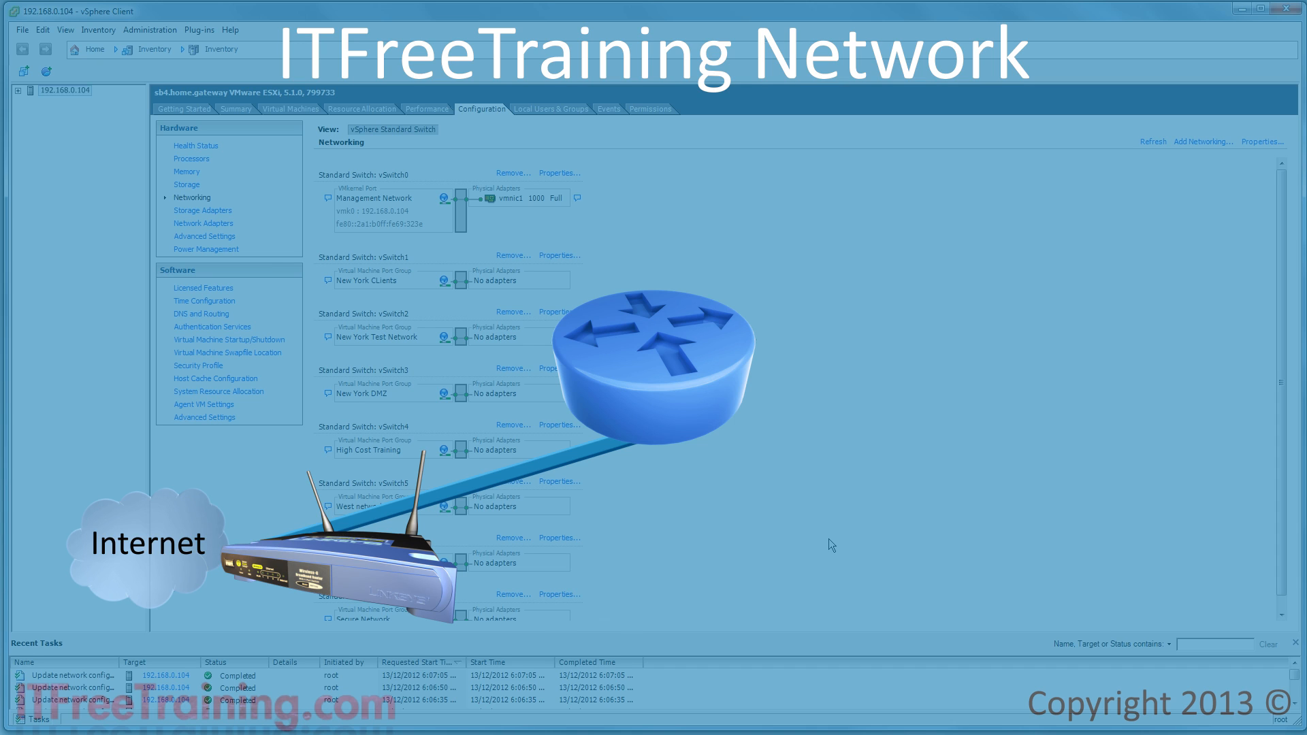
Add a virtual machine network labelled "East Network" on its own new standard switch without physical adapters.
click(1183, 142)
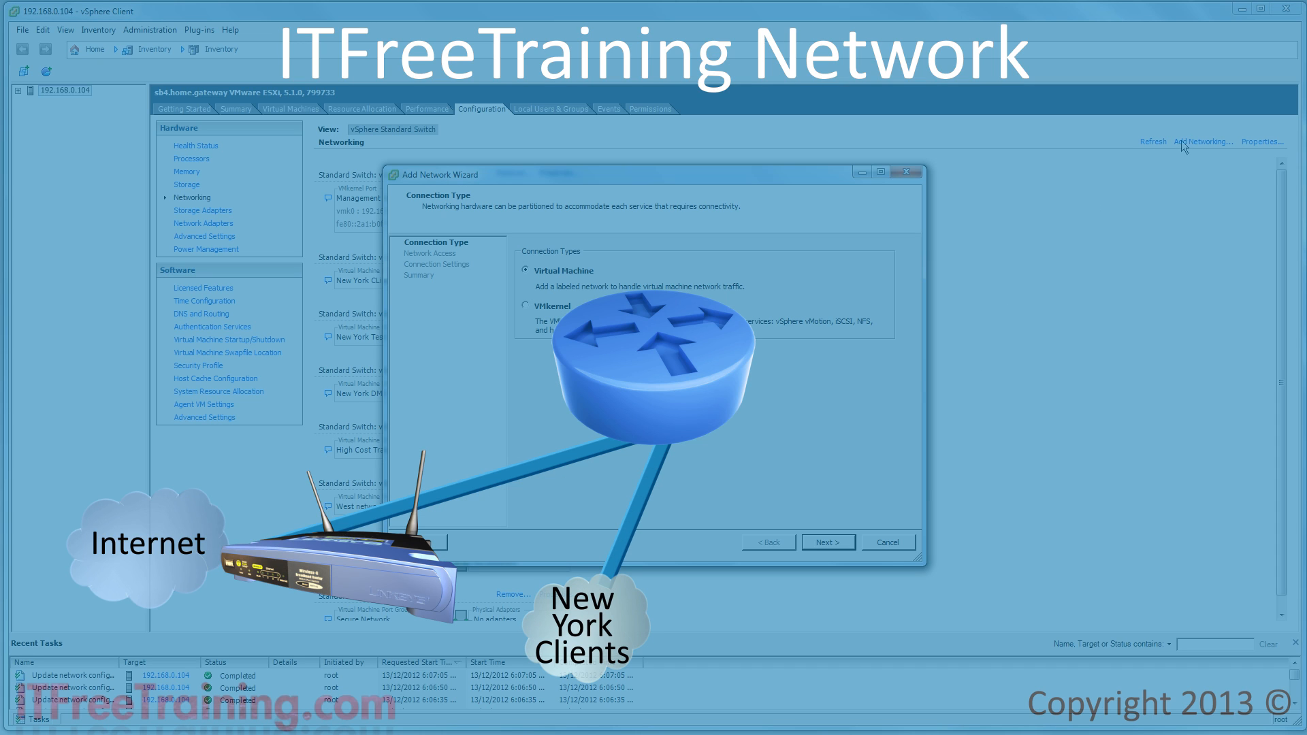
click(840, 544)
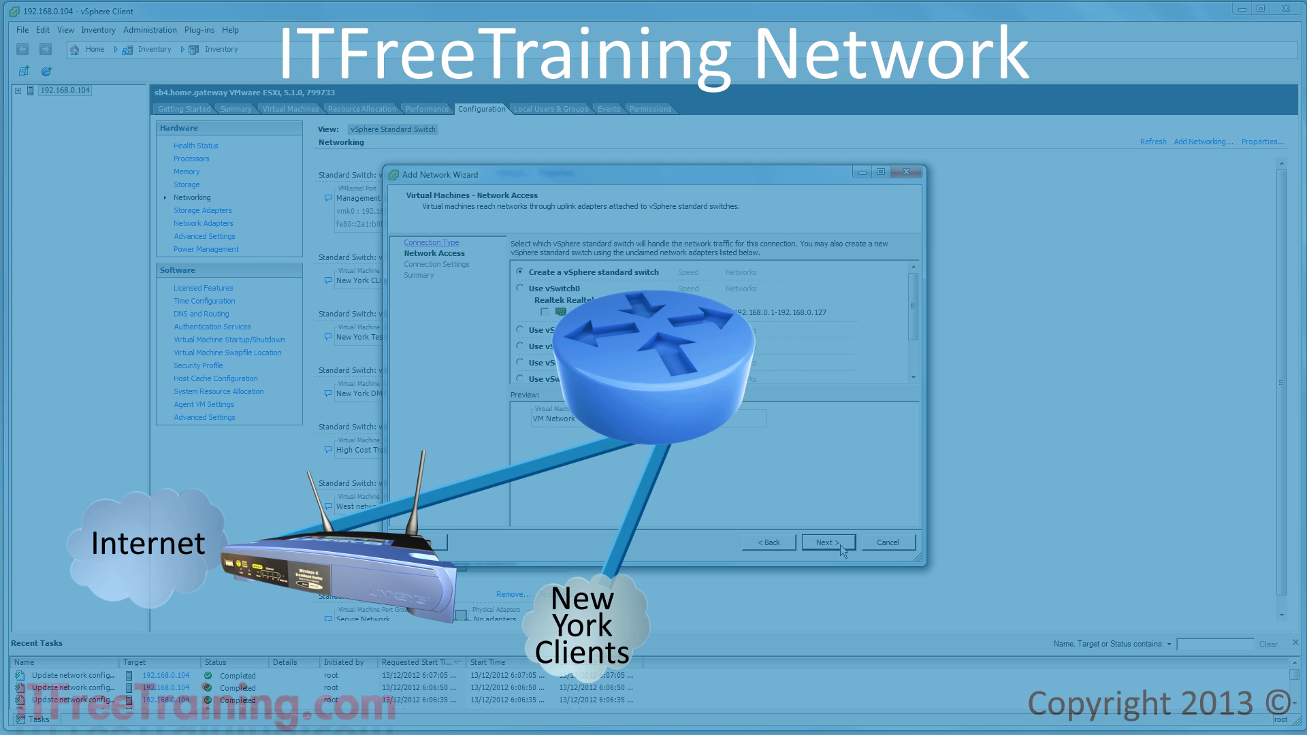
click(840, 544)
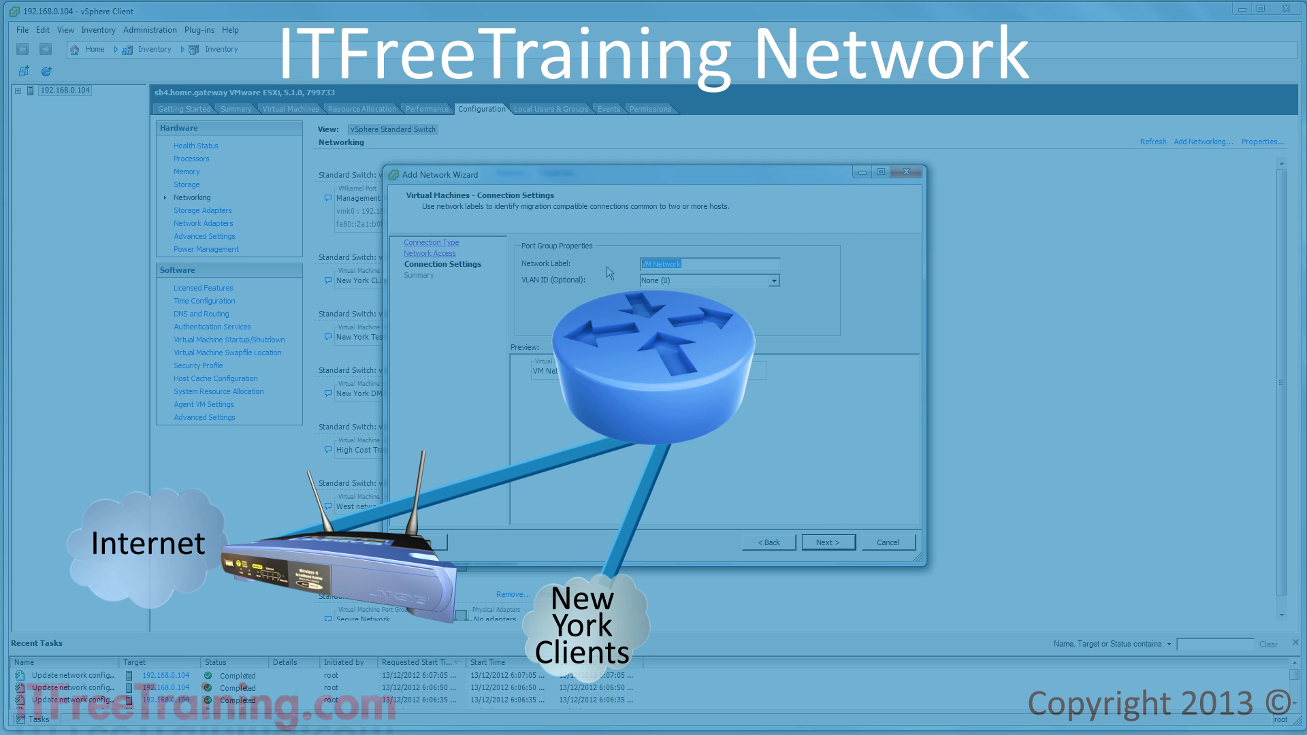
text(East Netwo)
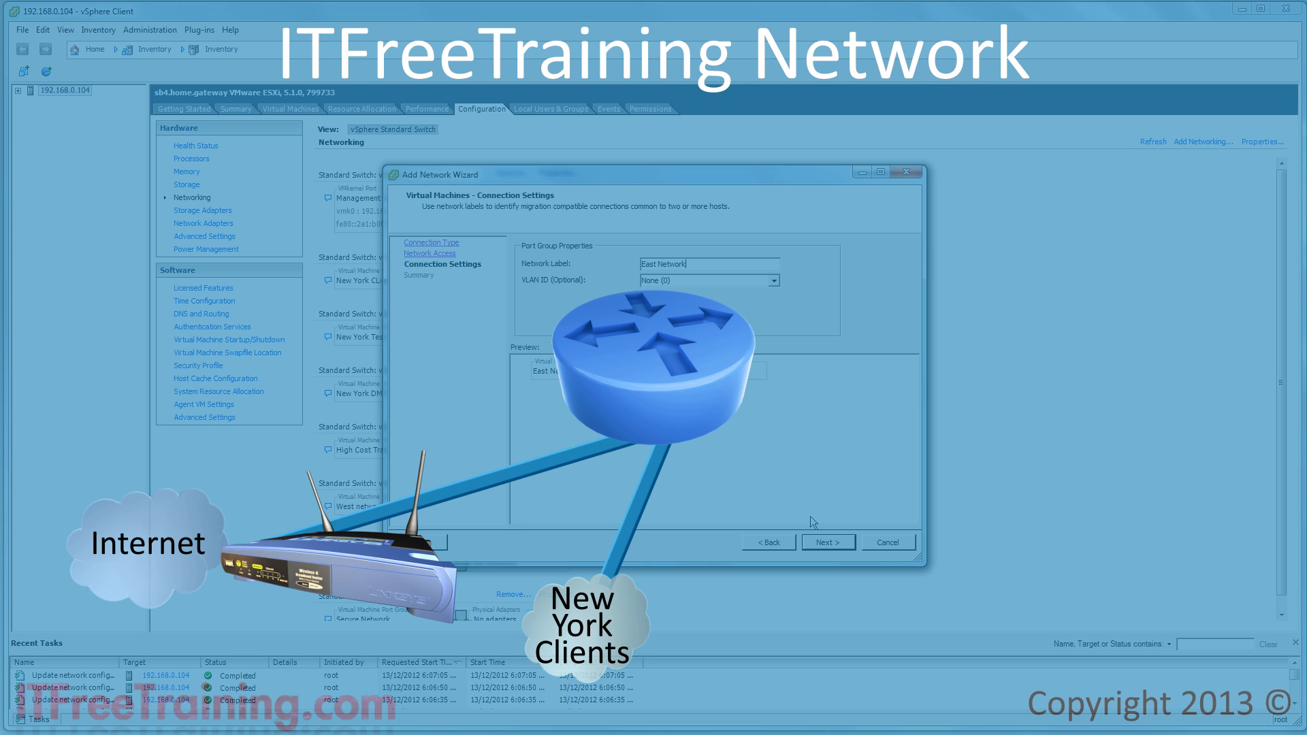
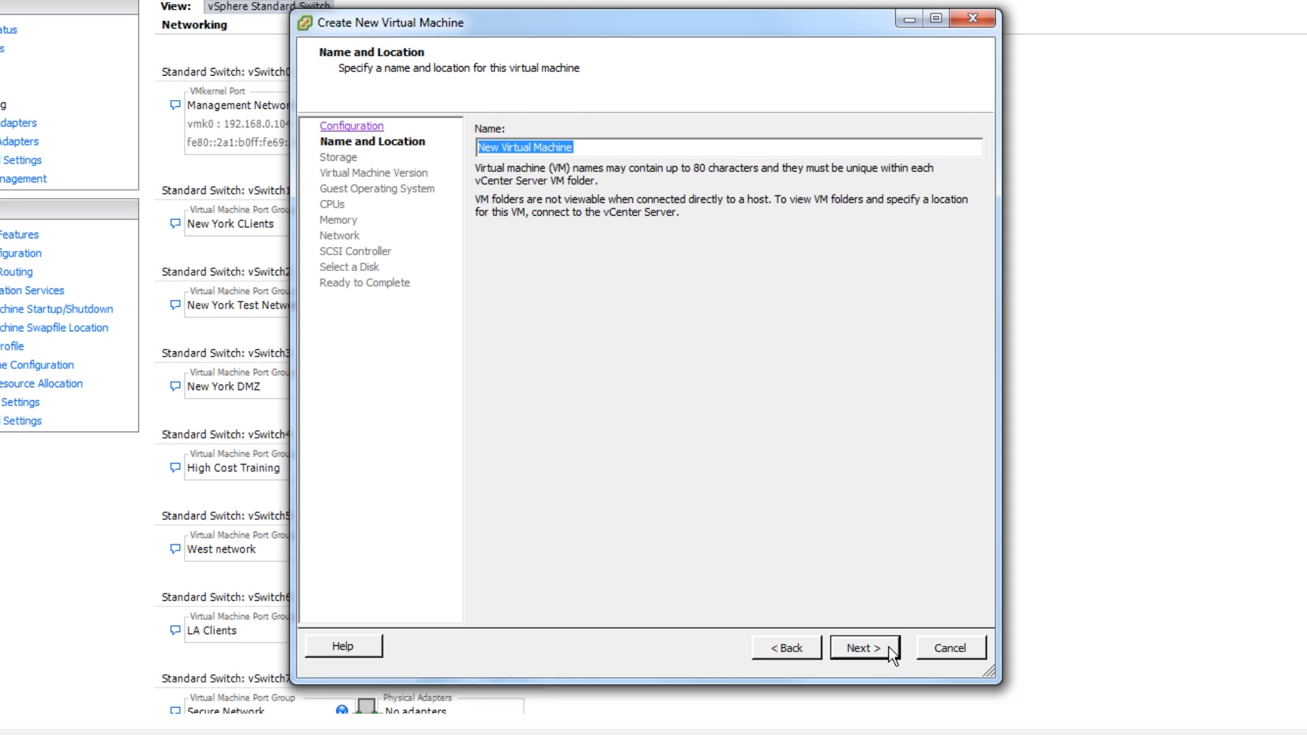
Name the new virtual machine "Router", store it on datastore2 and accept virtual machine version 7.
text(Router)
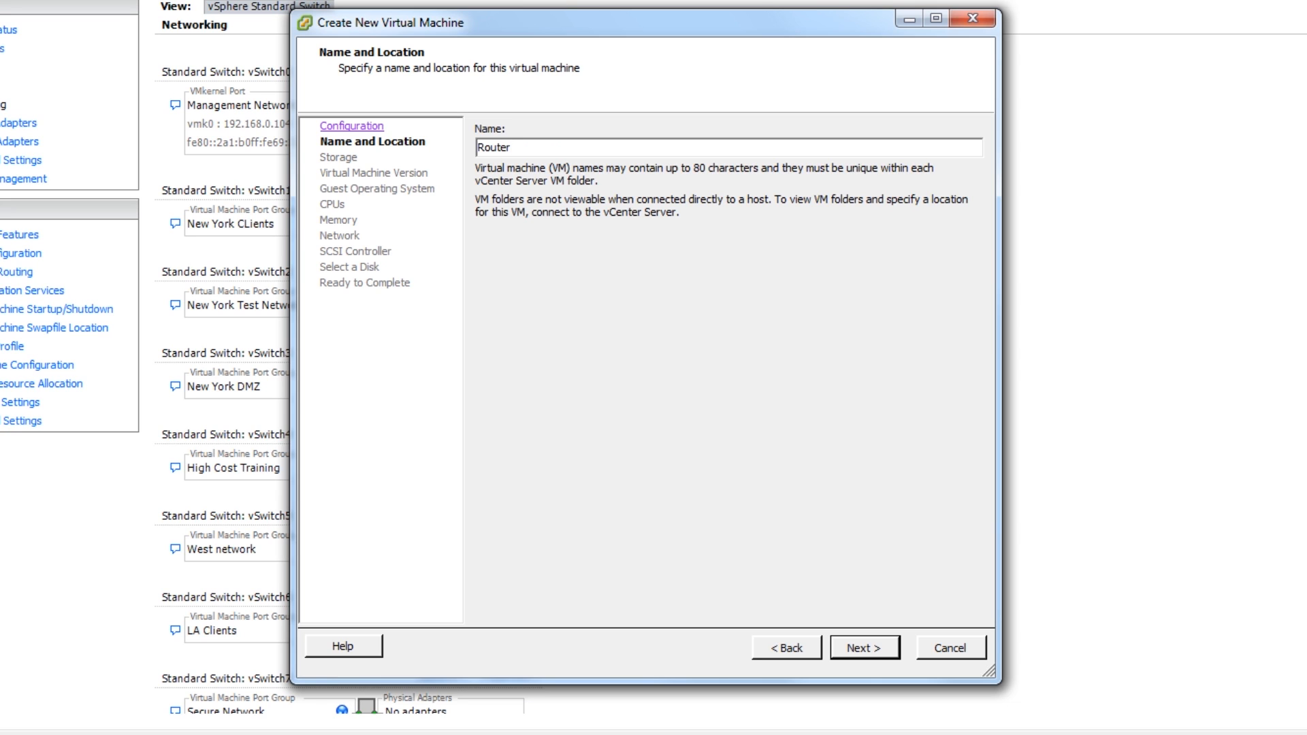
click(891, 649)
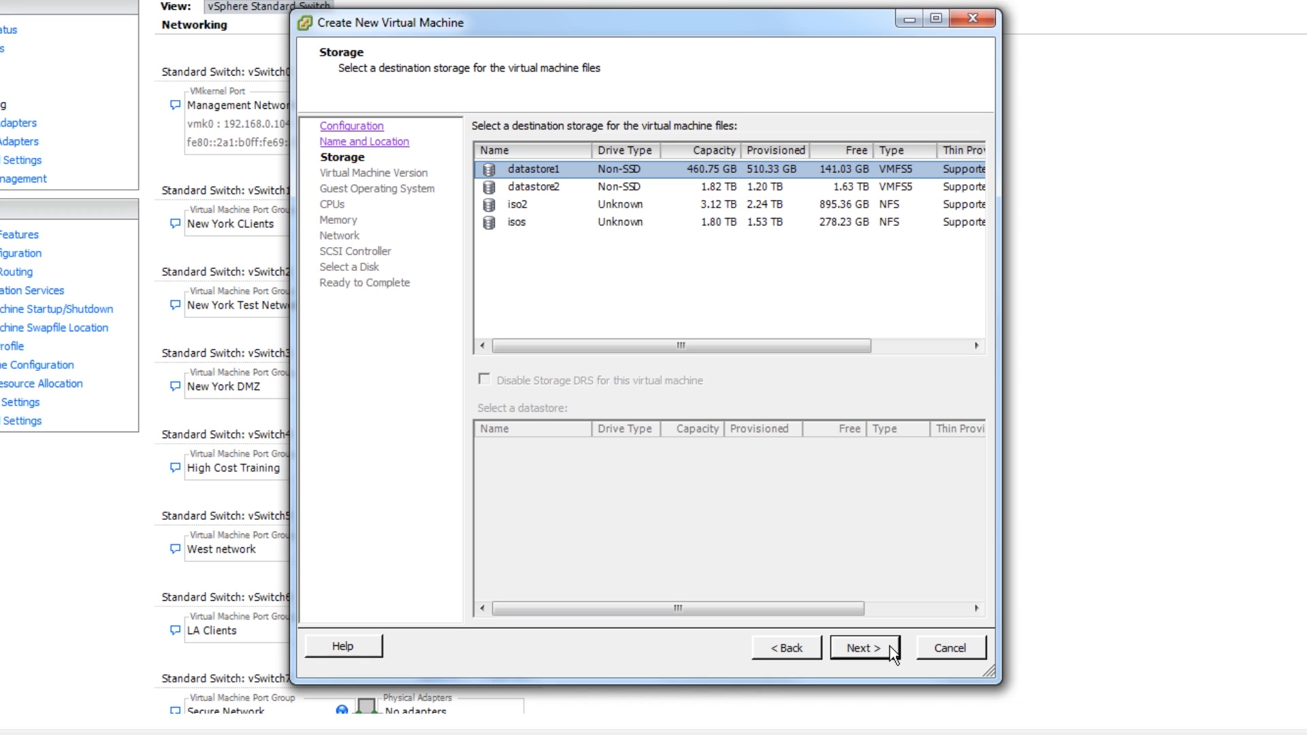
click(524, 189)
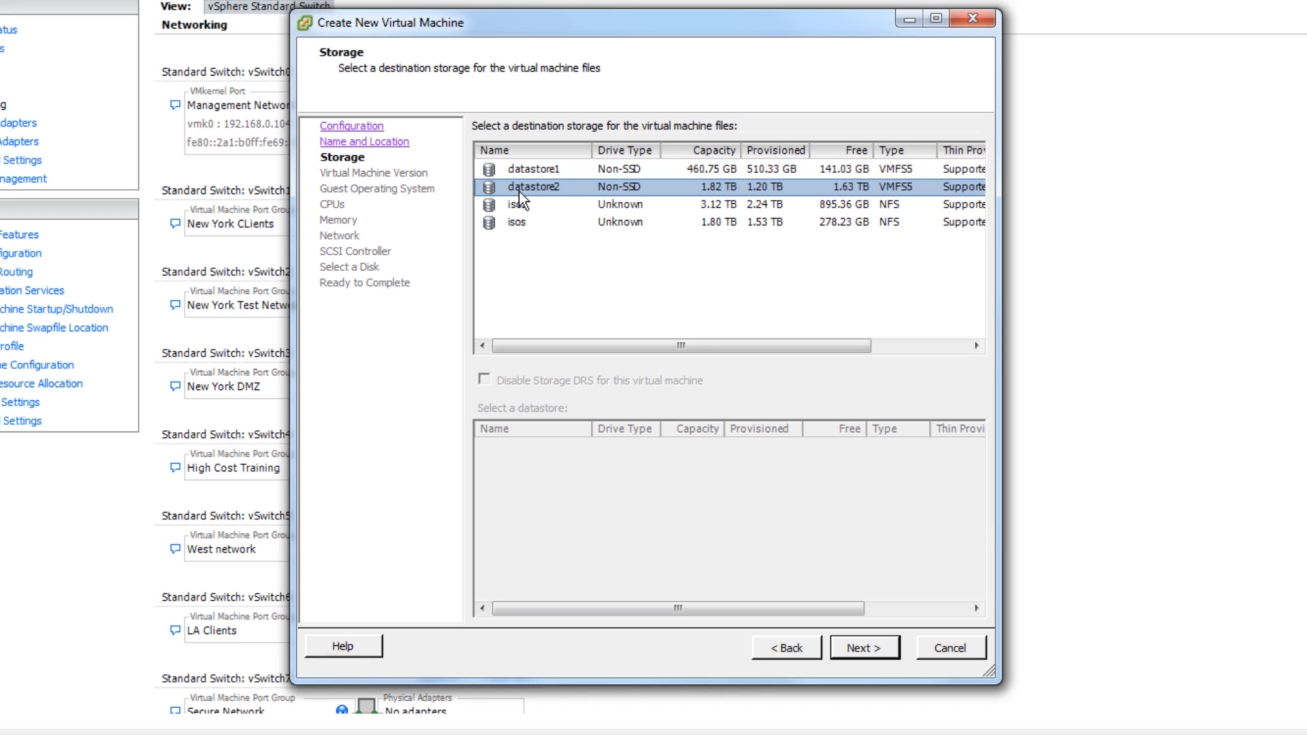
click(862, 648)
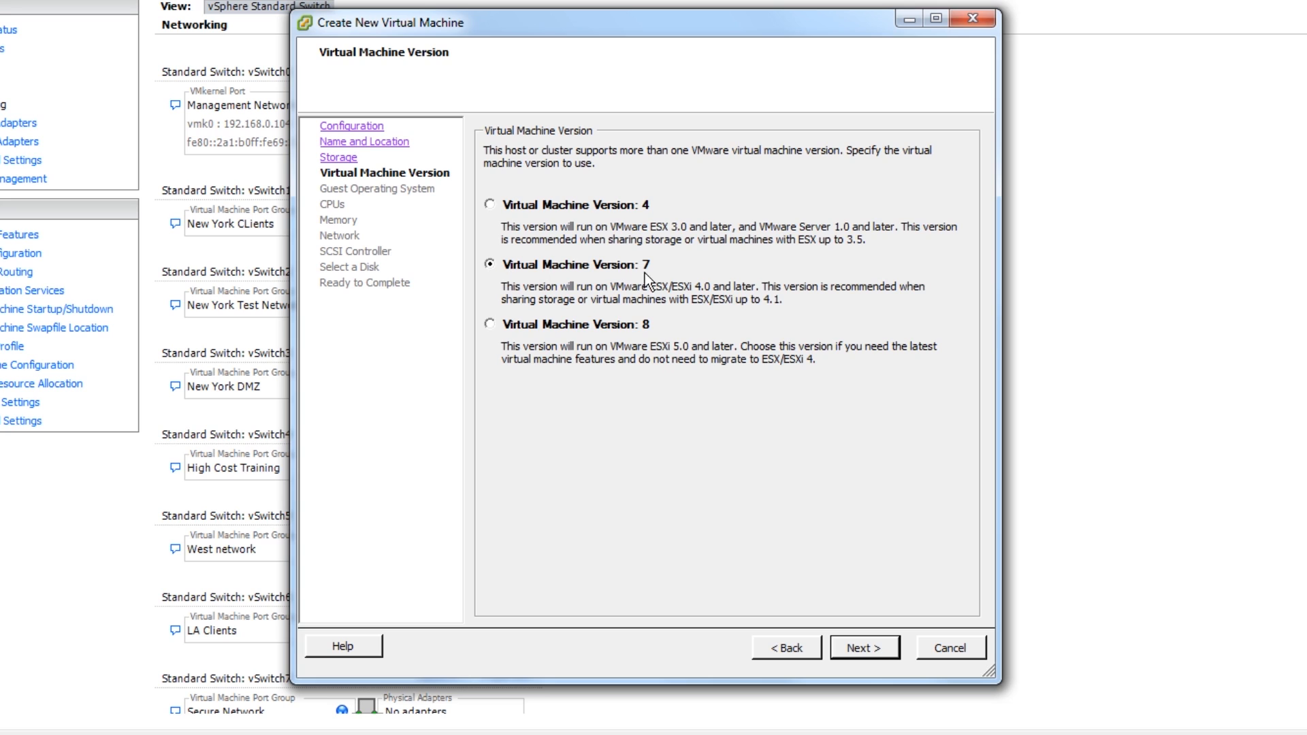
click(888, 654)
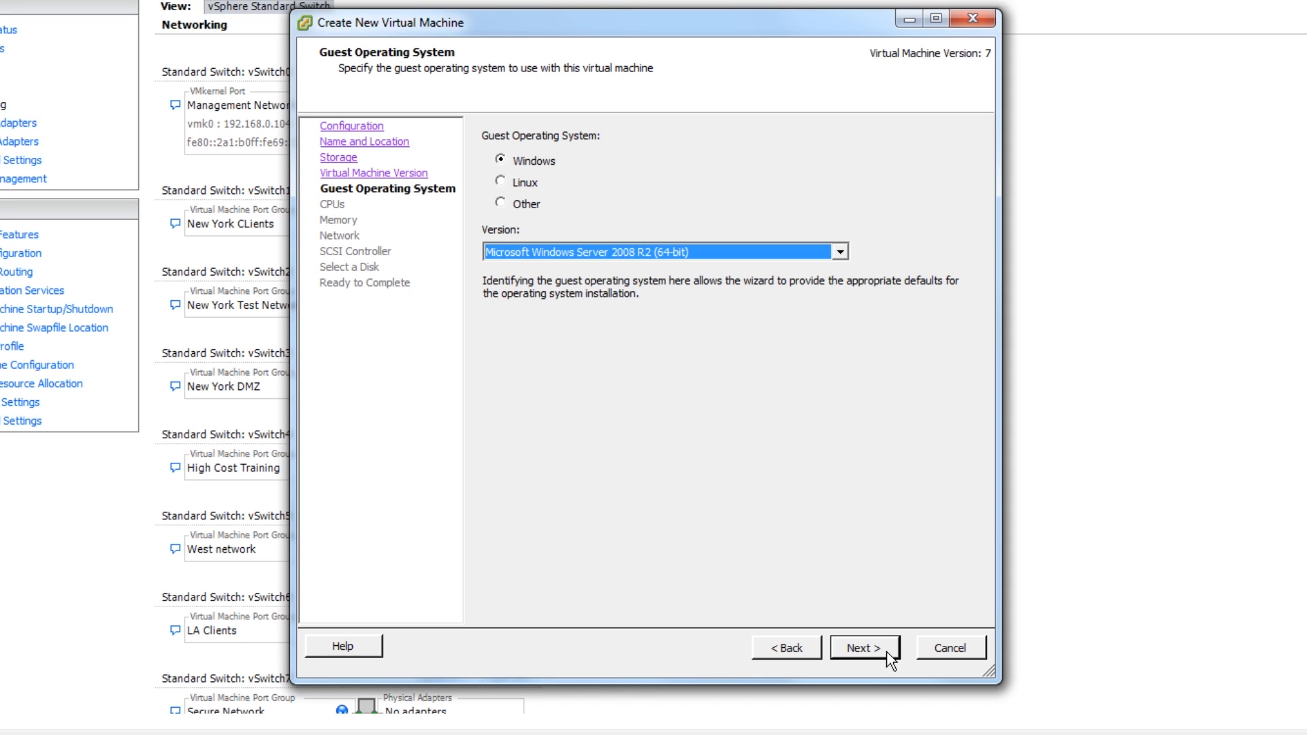
Set the virtual machine's guest operating system to Linux, version Ubuntu Linux (64-bit).
click(522, 184)
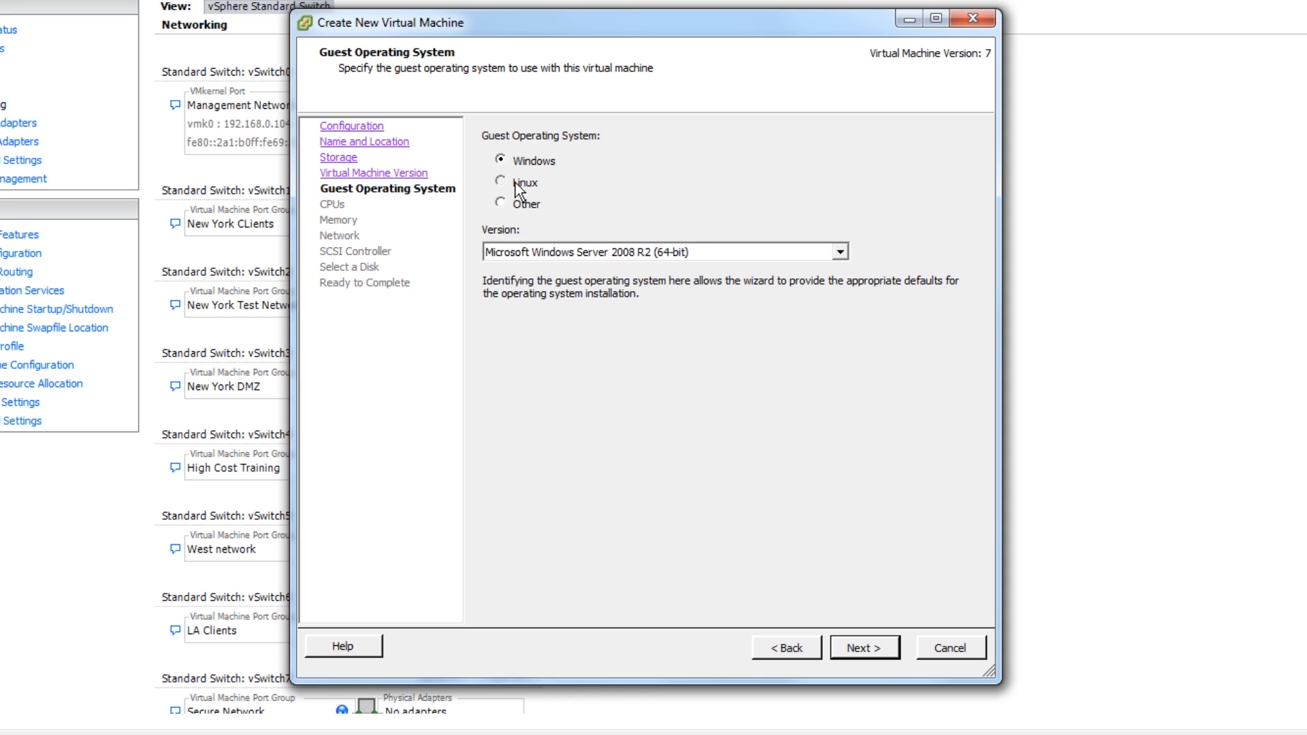
click(614, 258)
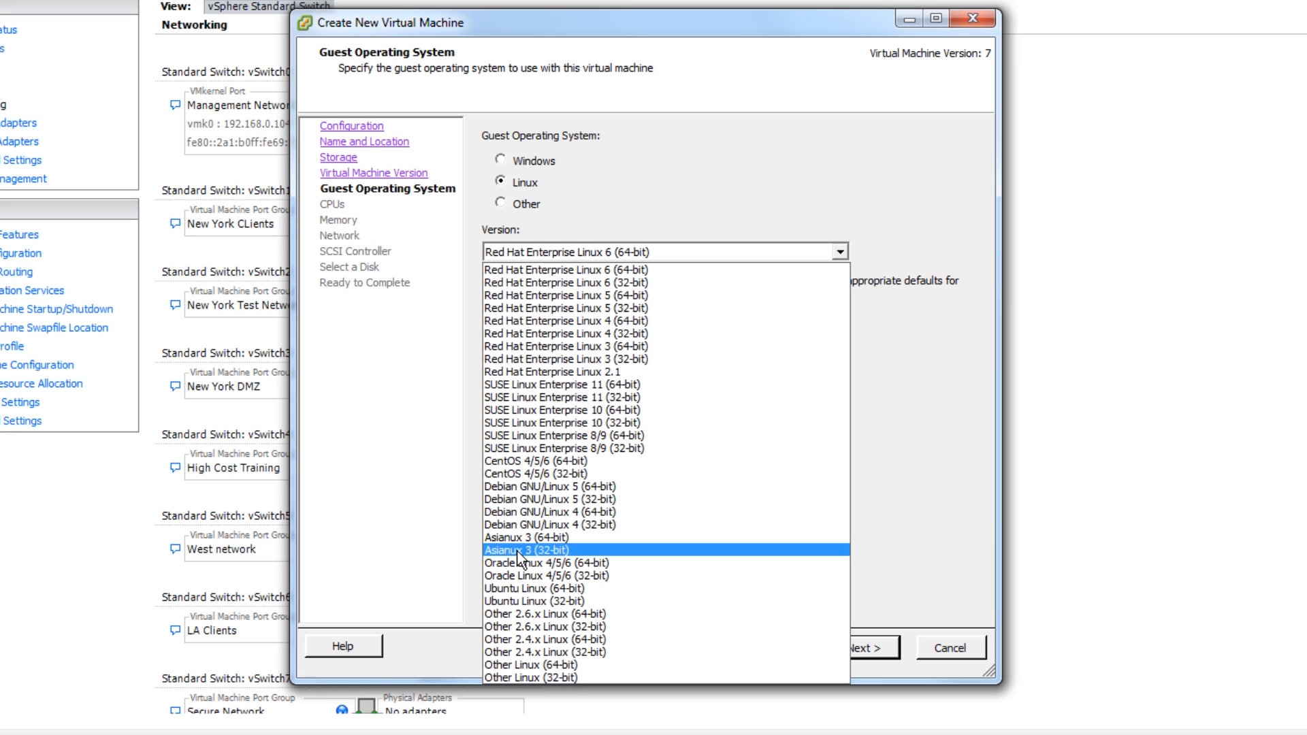
click(651, 589)
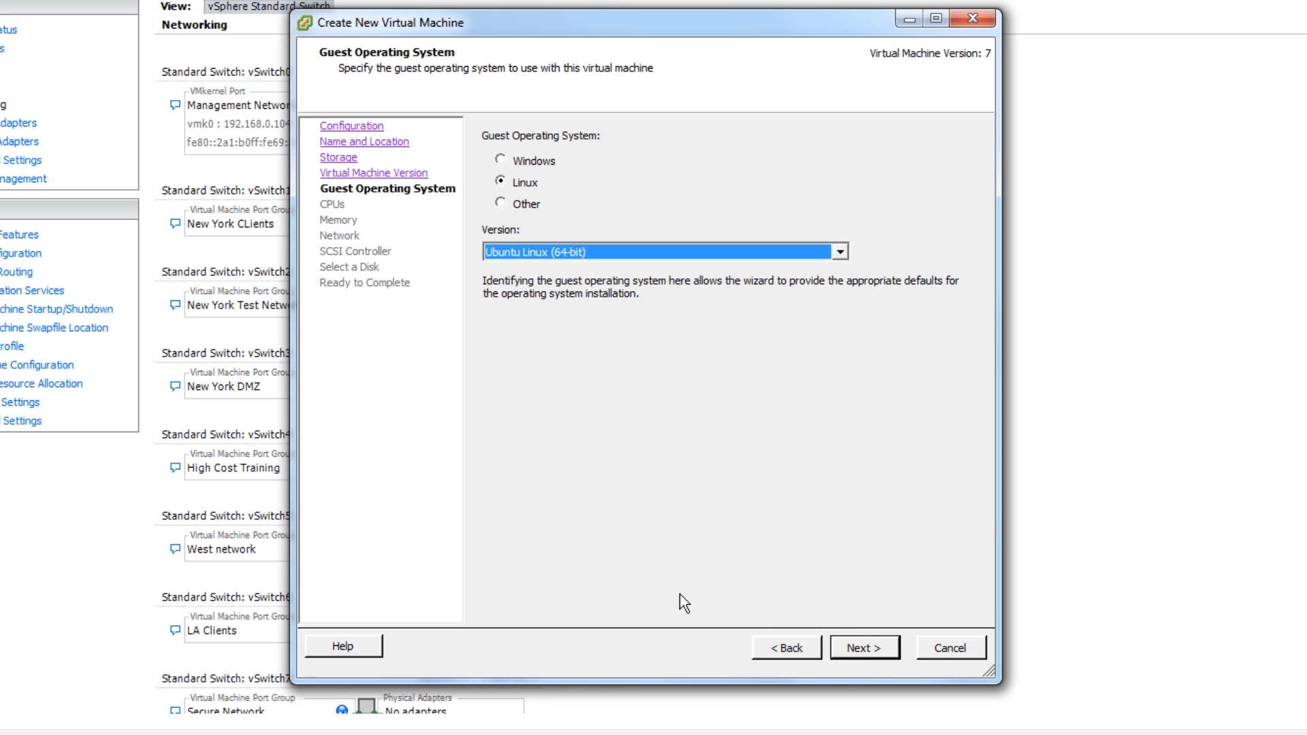
click(887, 652)
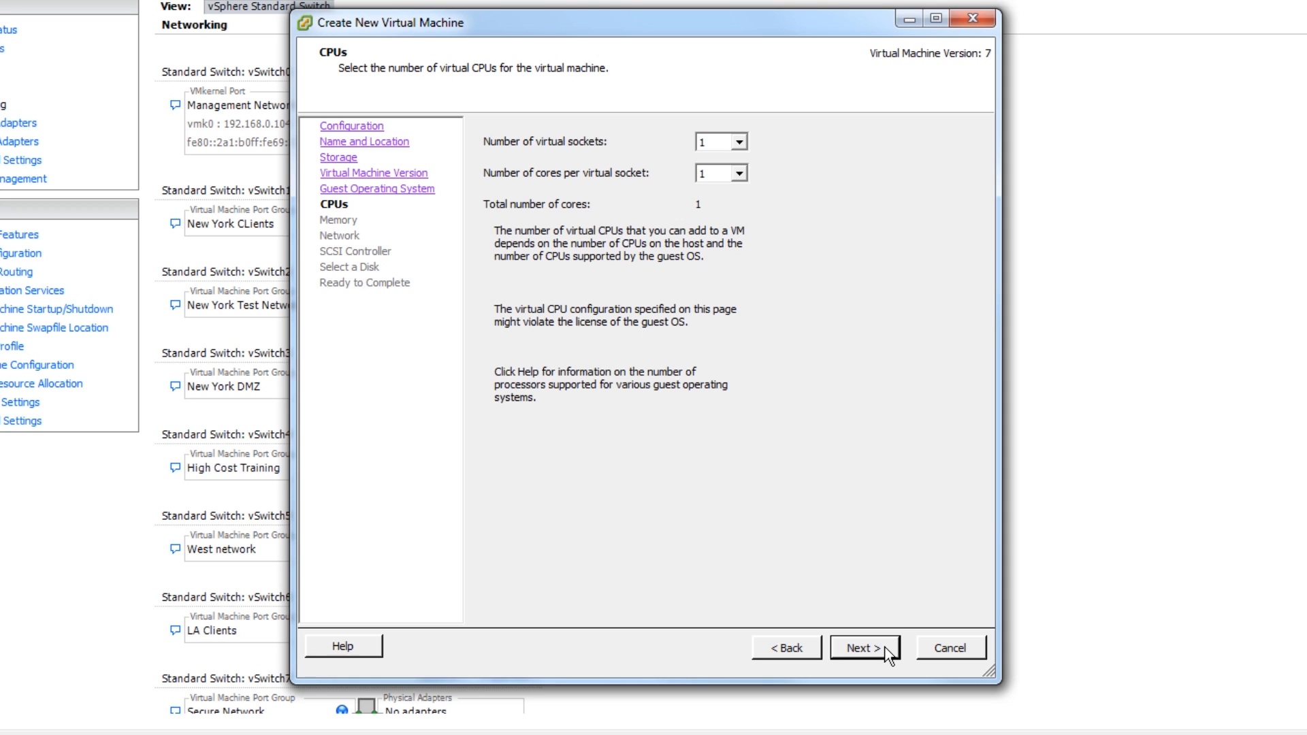
Keep one virtual socket with one core and set the virtual machine's memory to 512 MB.
click(886, 650)
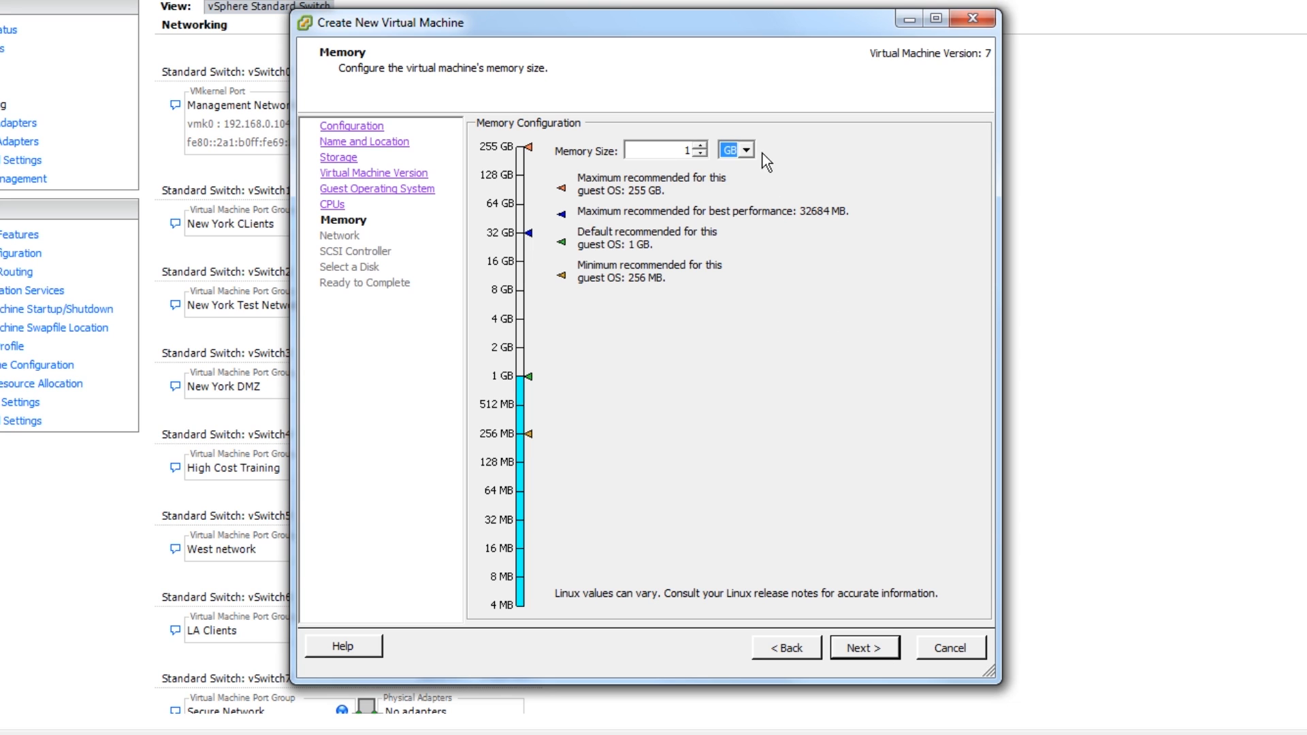
click(729, 167)
text(512)
click(863, 649)
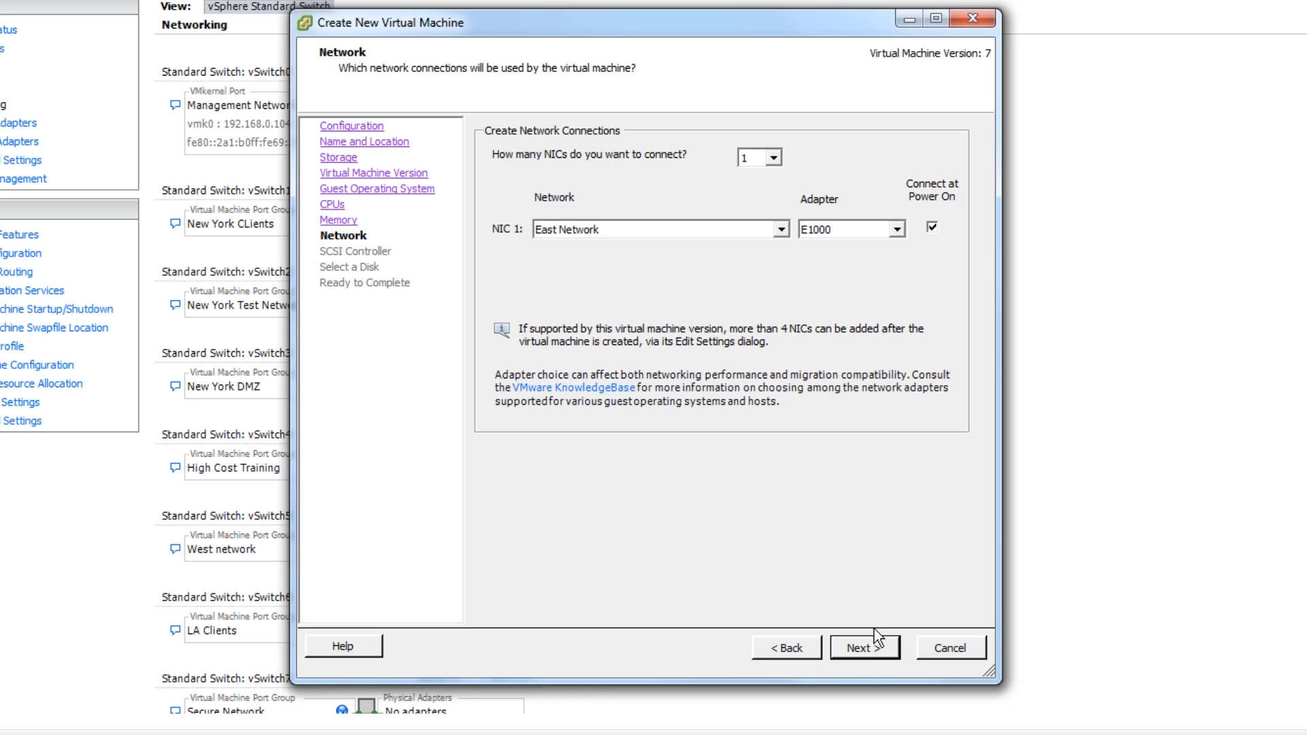
Give the virtual machine four NICs, keeping their default networks and E1000 adapters, and accept the LSI Logic Parallel SCSI controller.
click(773, 157)
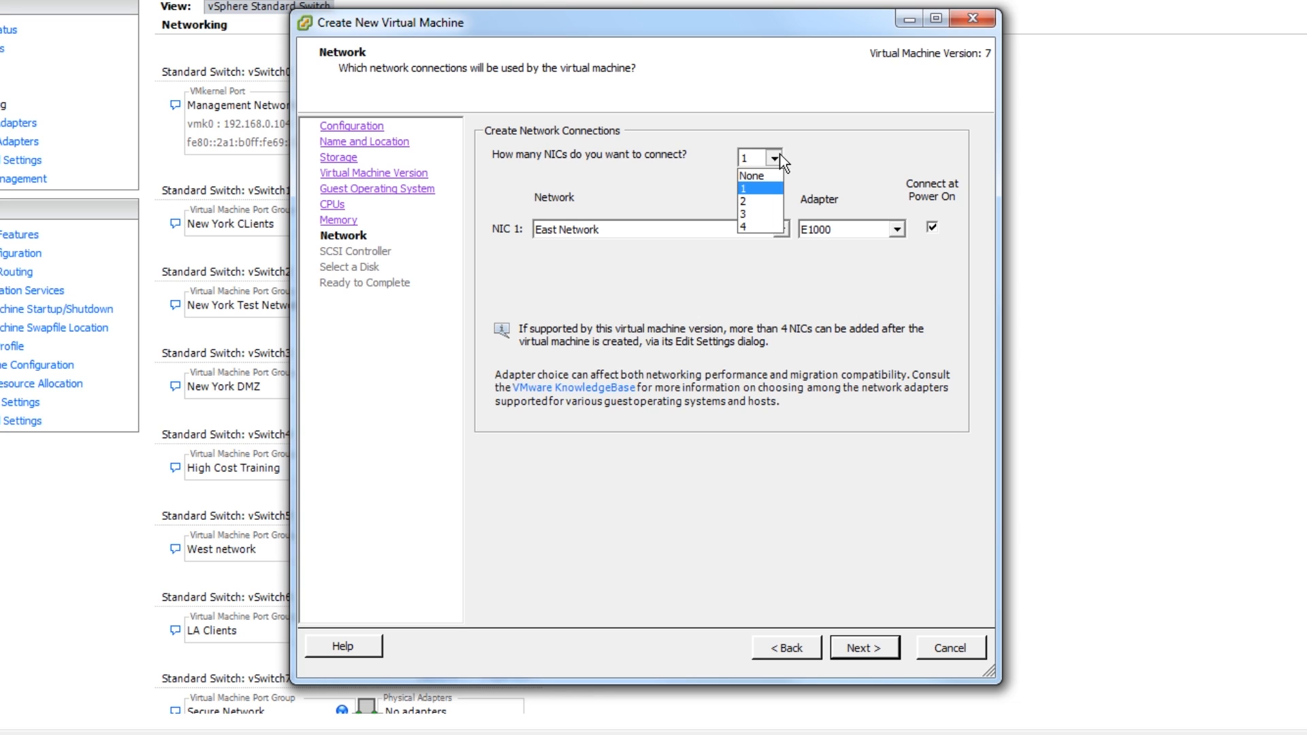
click(765, 228)
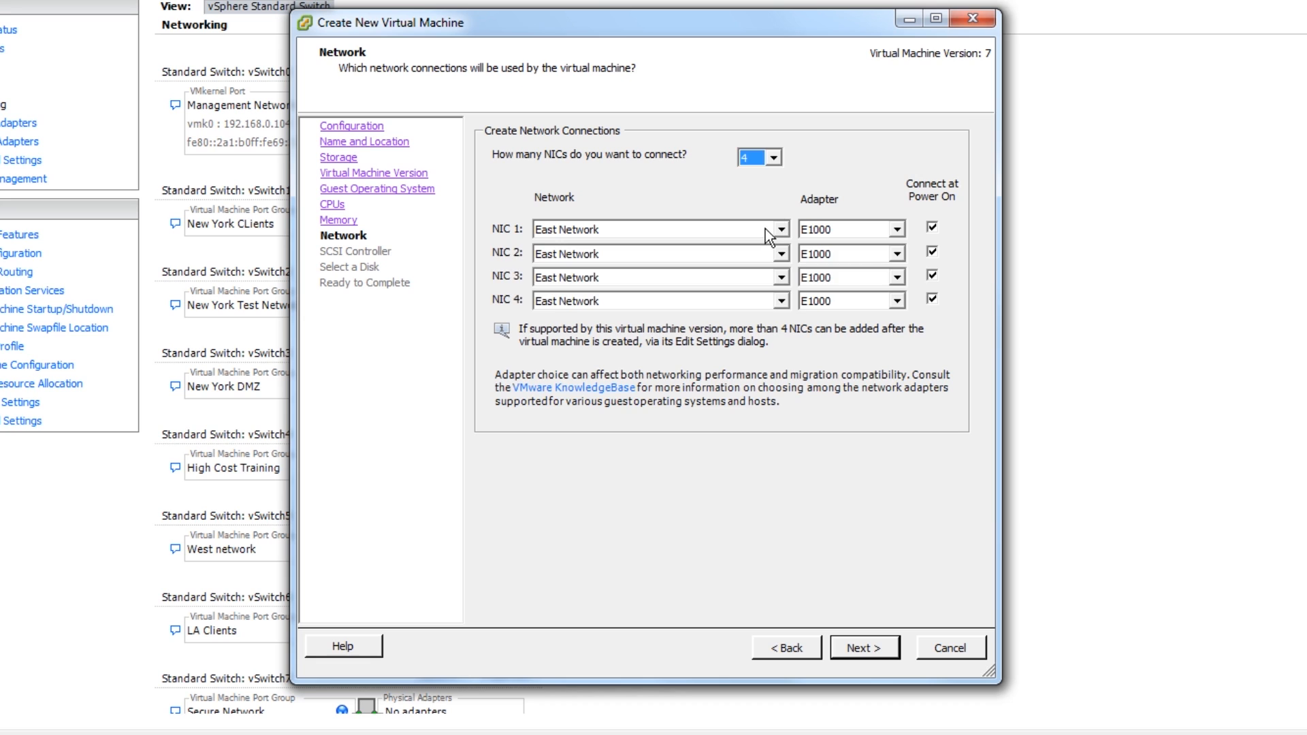
click(894, 652)
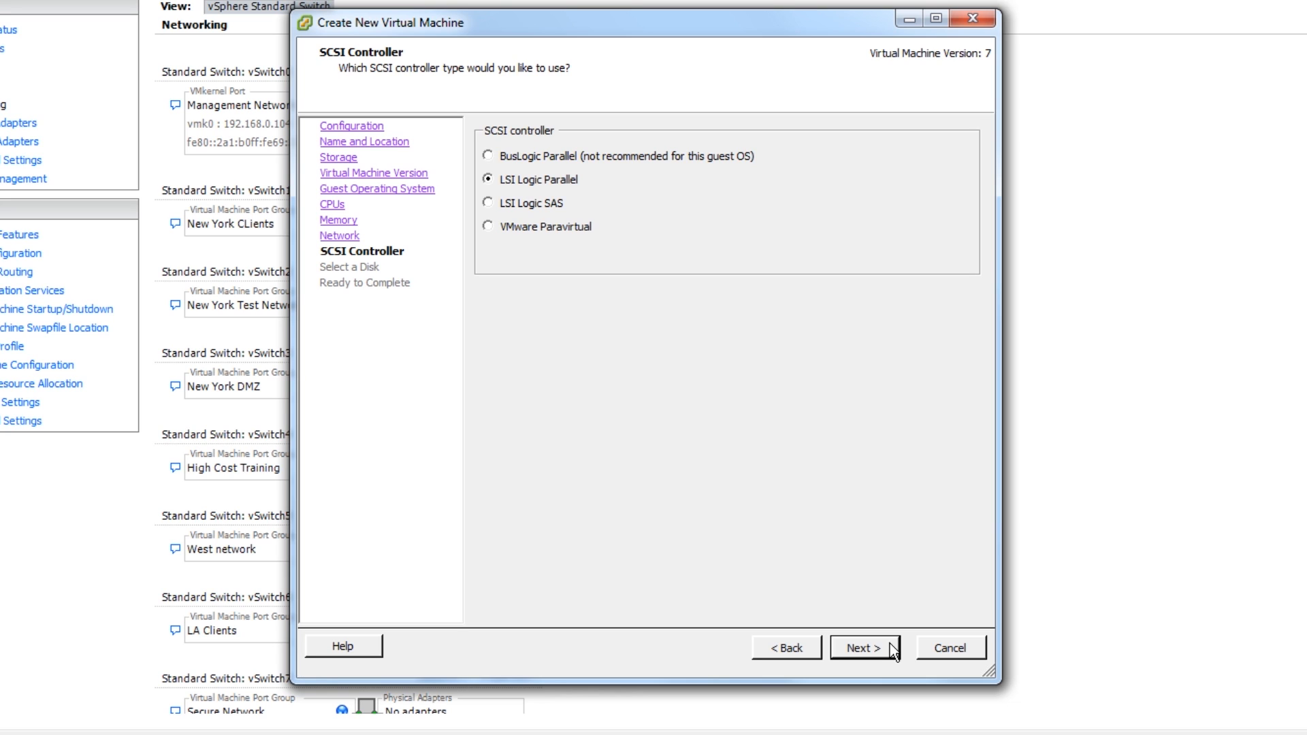
click(893, 650)
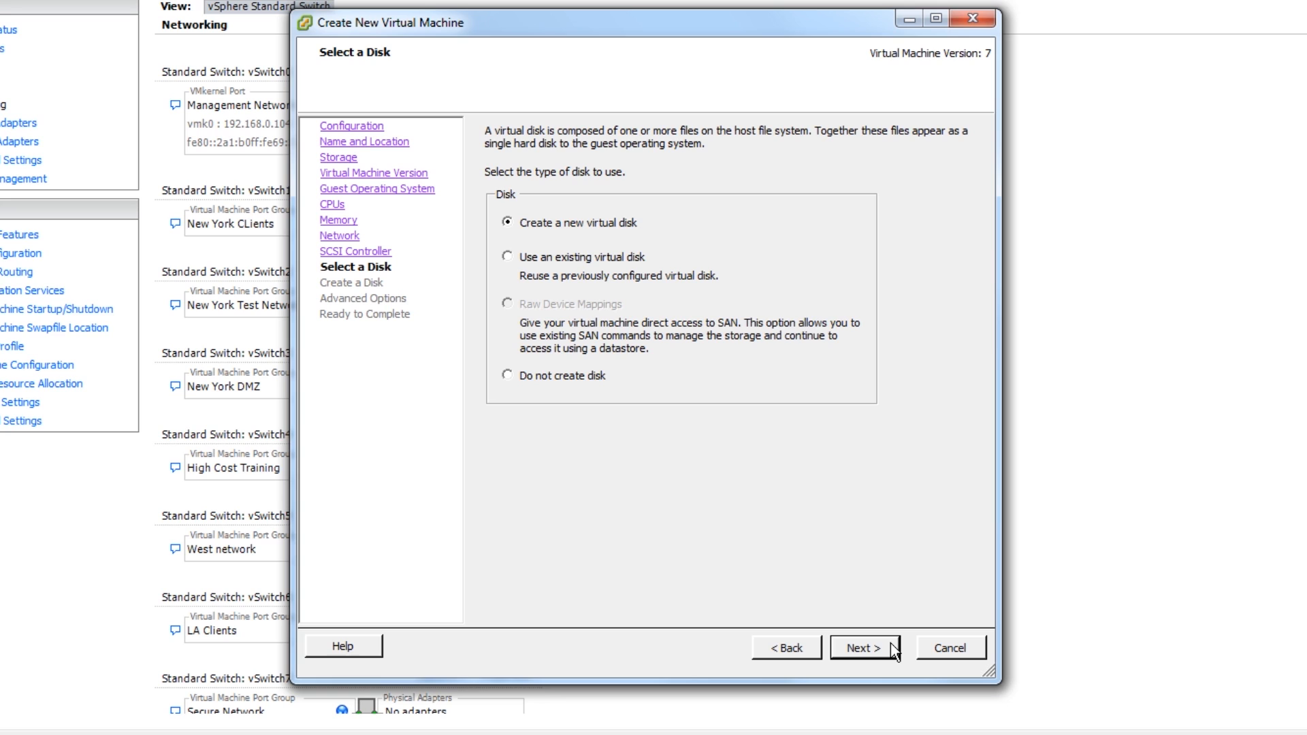
Create a new 16 GB thin-provisioned disk stored with the virtual machine on SCSI (0:0), and finish creating the virtual machine.
click(894, 651)
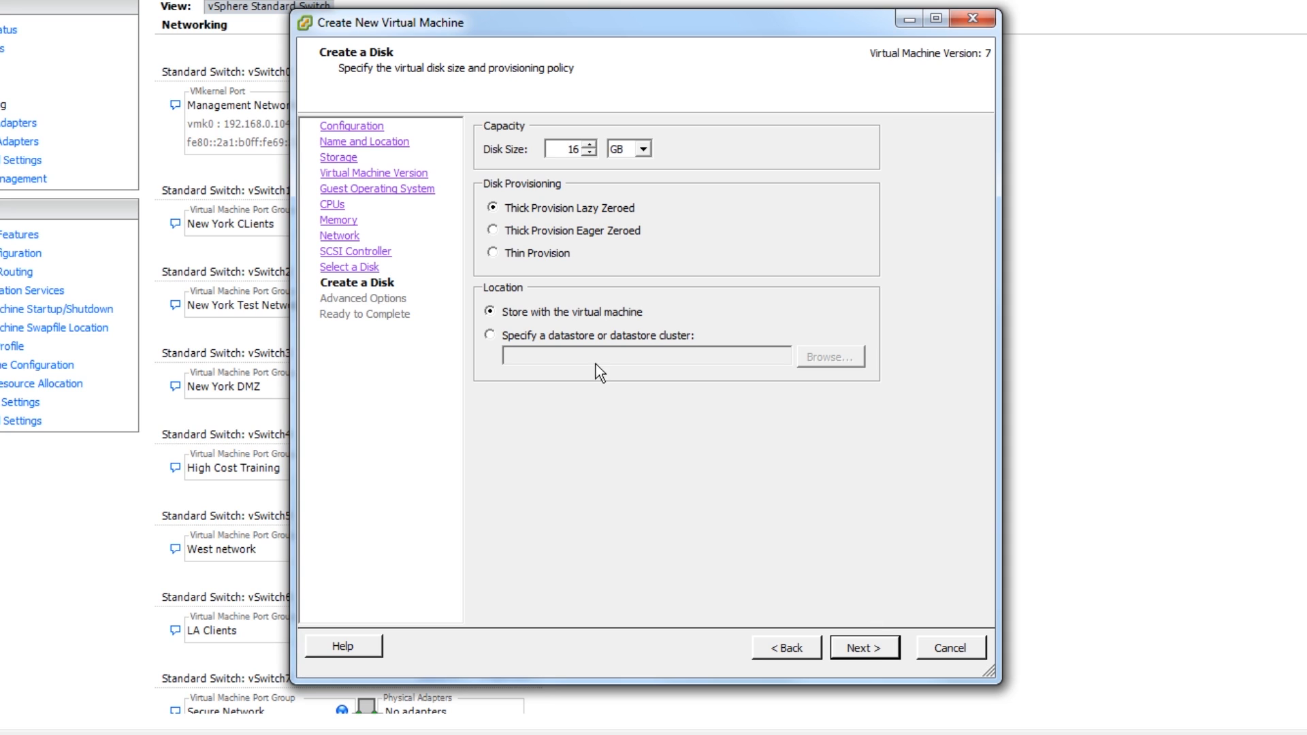
click(508, 254)
click(859, 647)
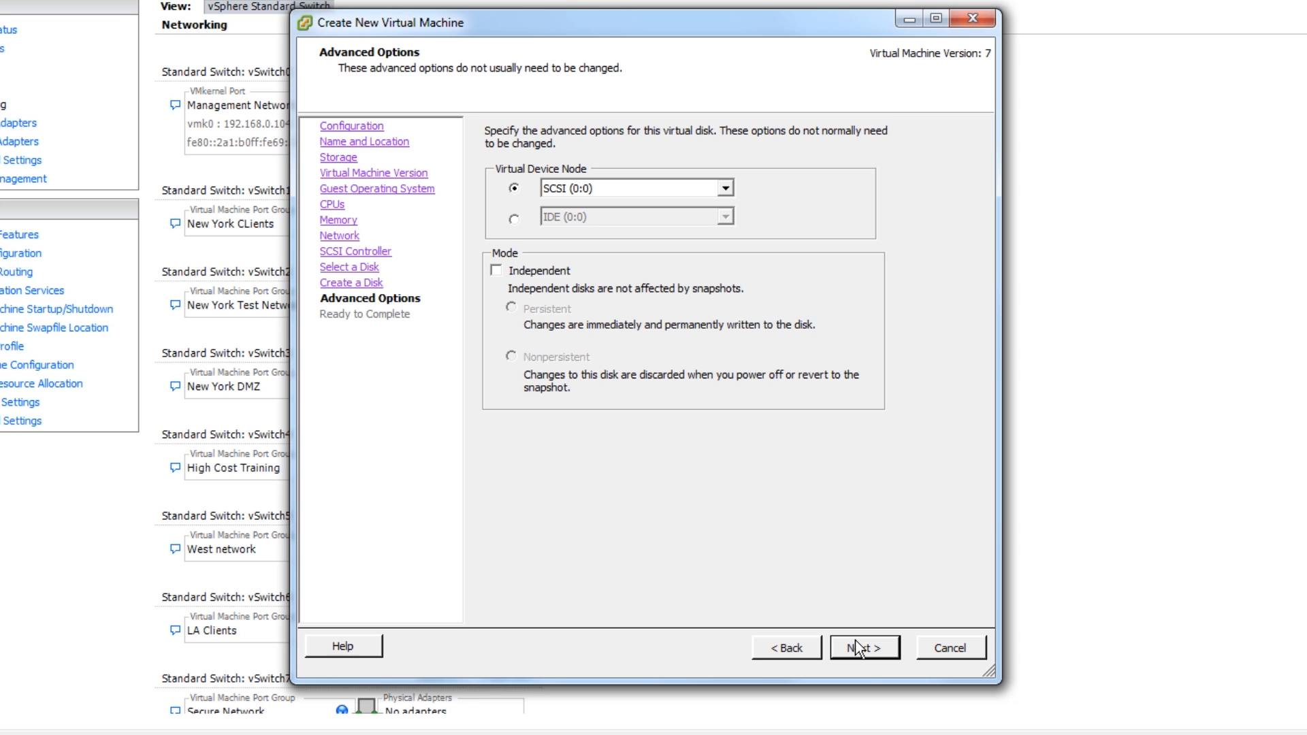
click(856, 642)
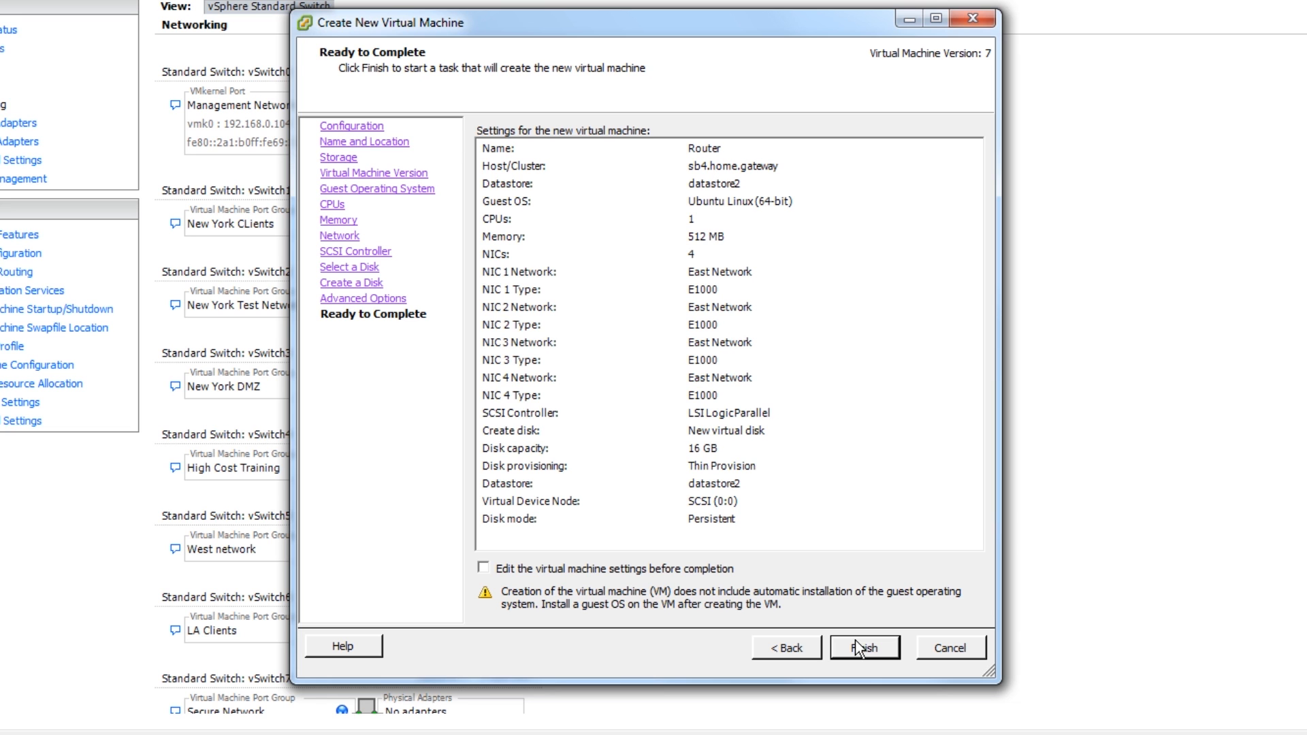
click(859, 648)
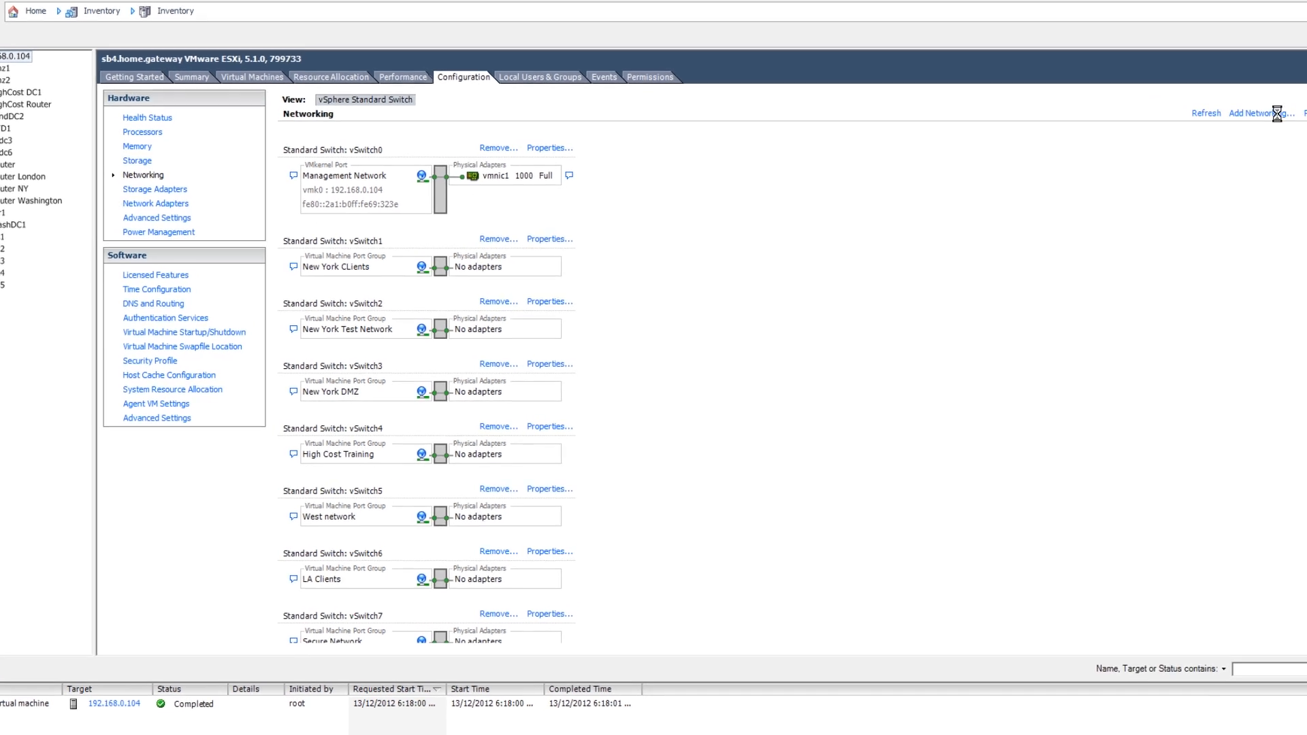
Add a virtual machine port group labelled "Local Netwok" to the existing vSwitch0, with no VLAN ID.
click(1203, 141)
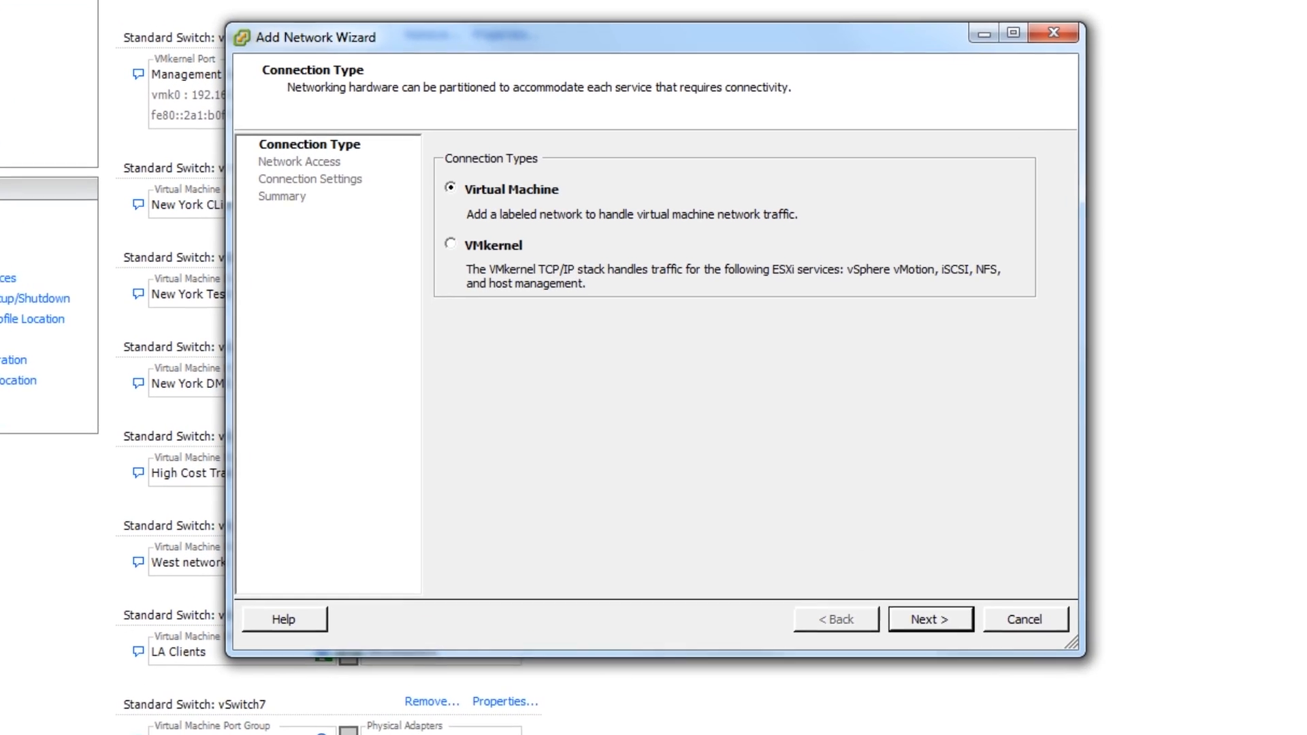
click(944, 627)
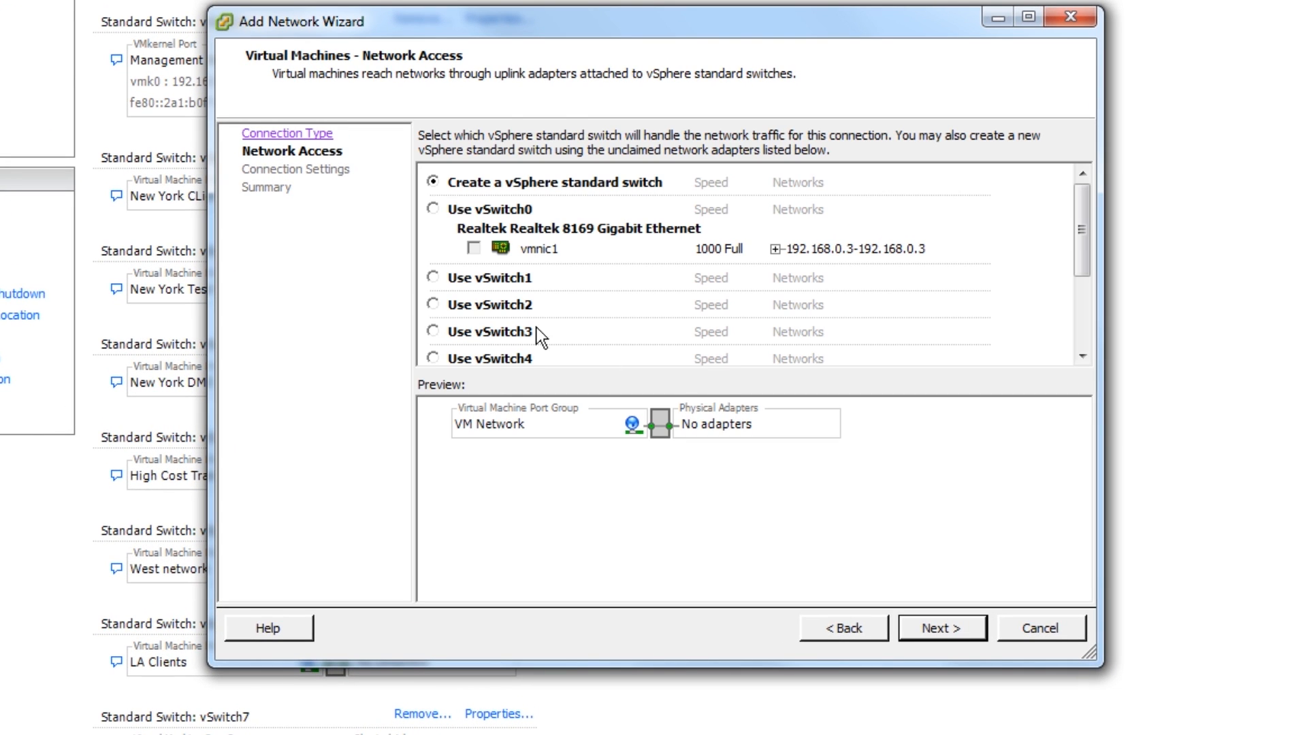
click(433, 209)
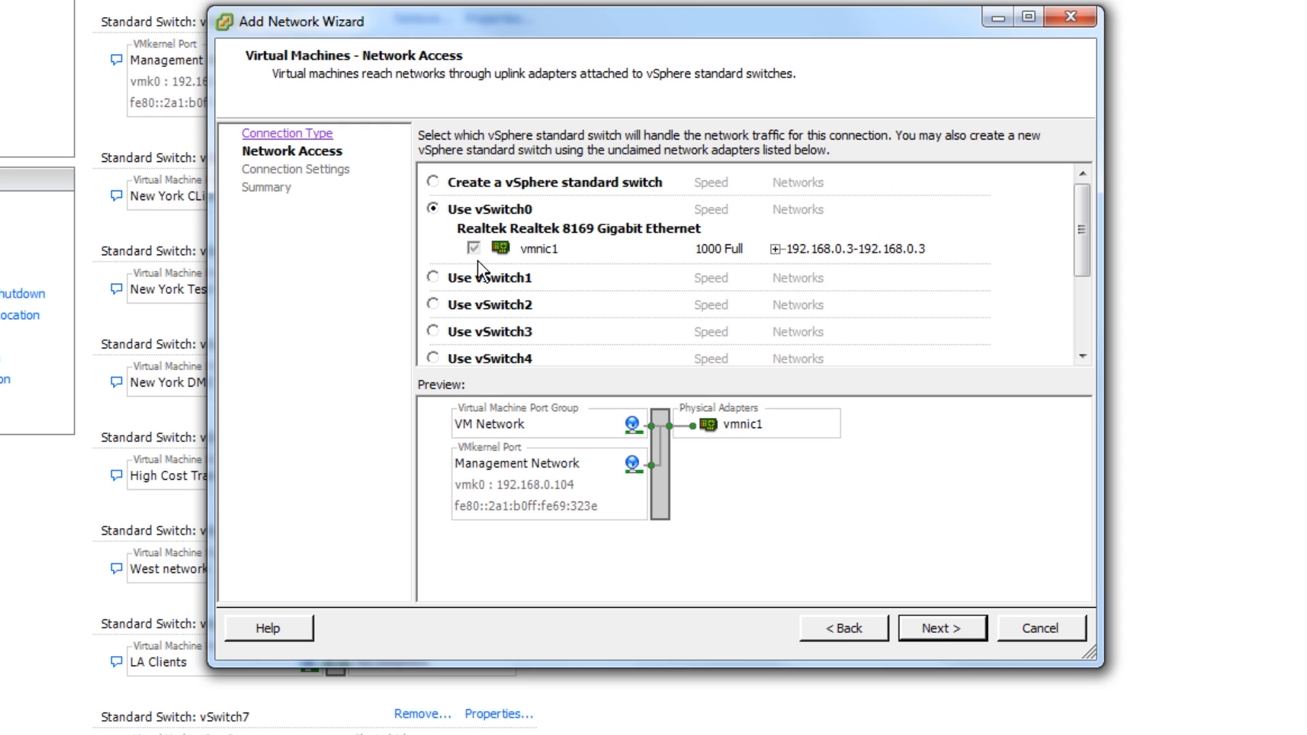
click(972, 632)
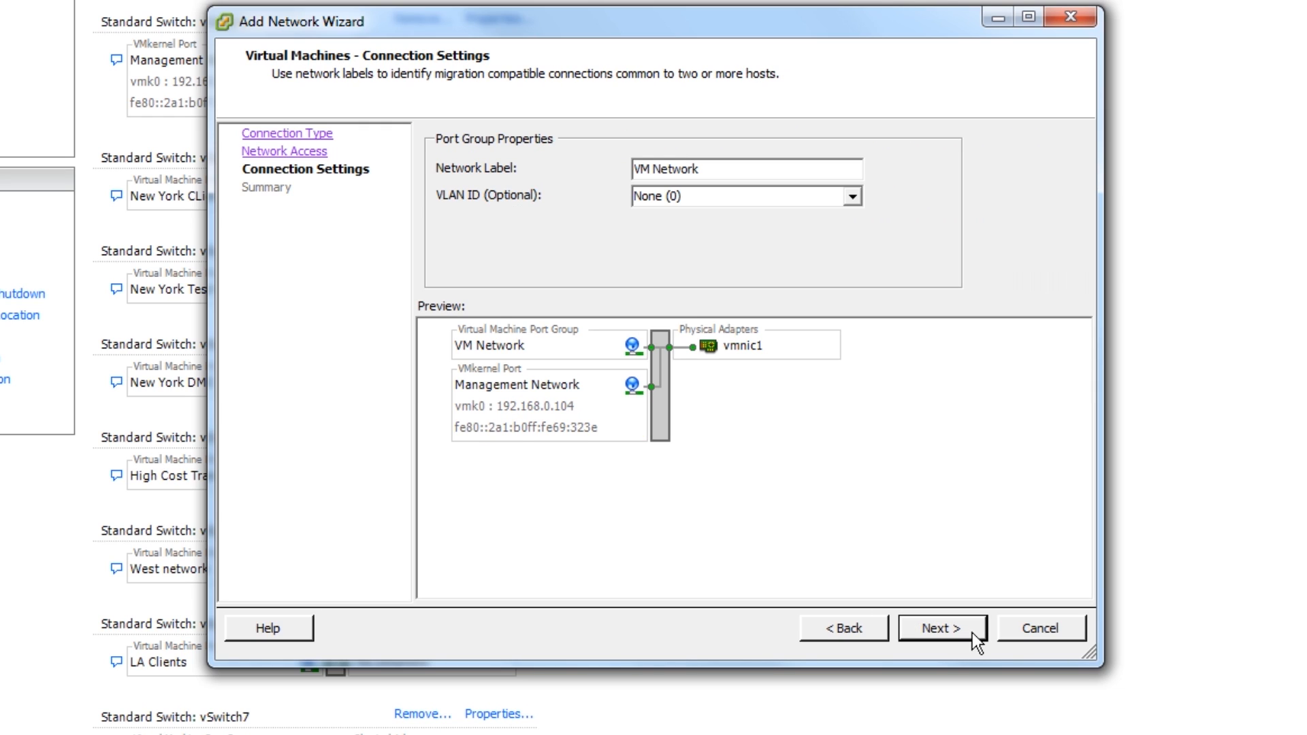
drag(703, 168, 632, 169)
text(Local Netwok)
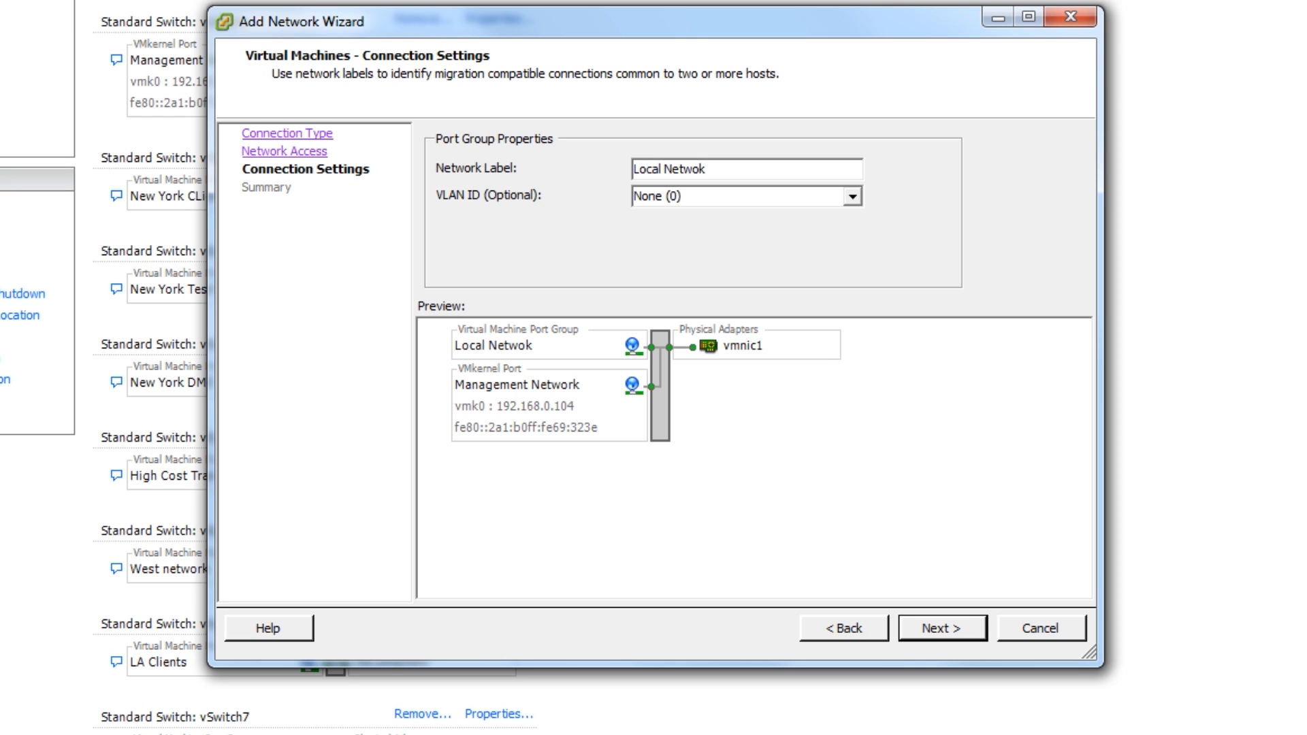
click(954, 626)
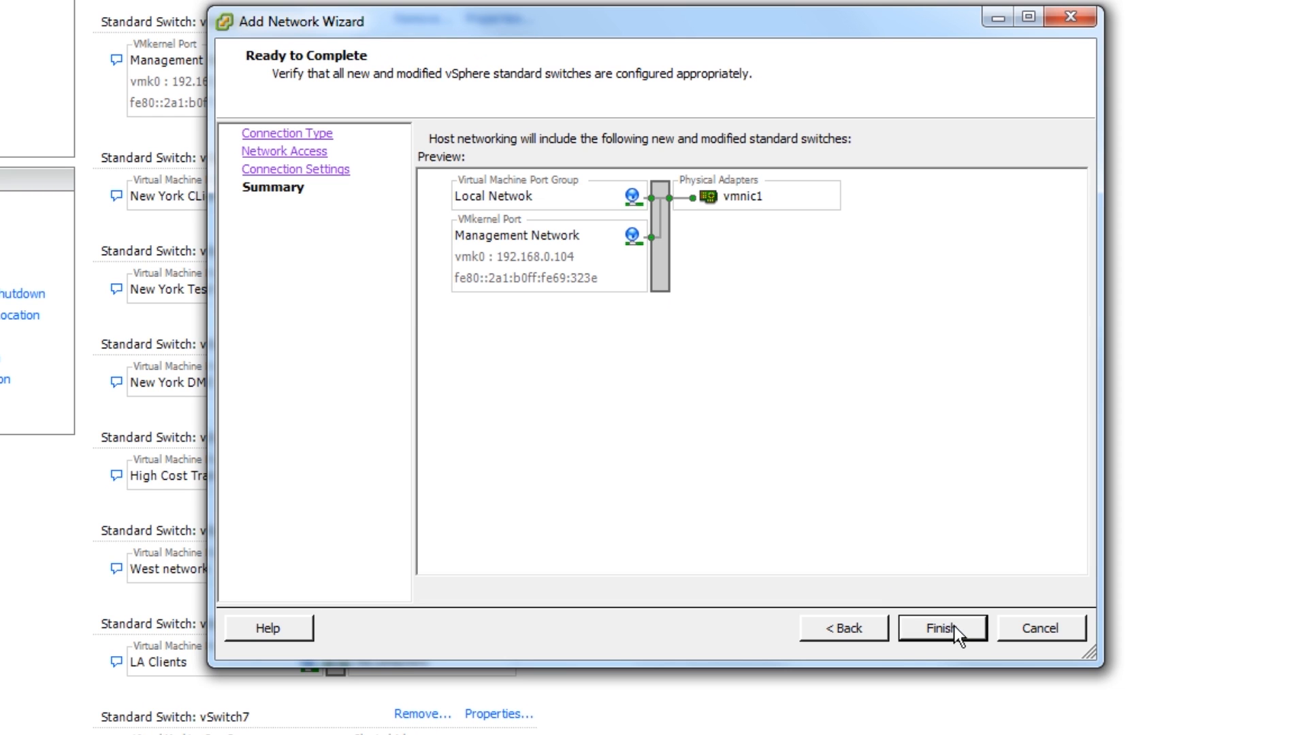
click(973, 631)
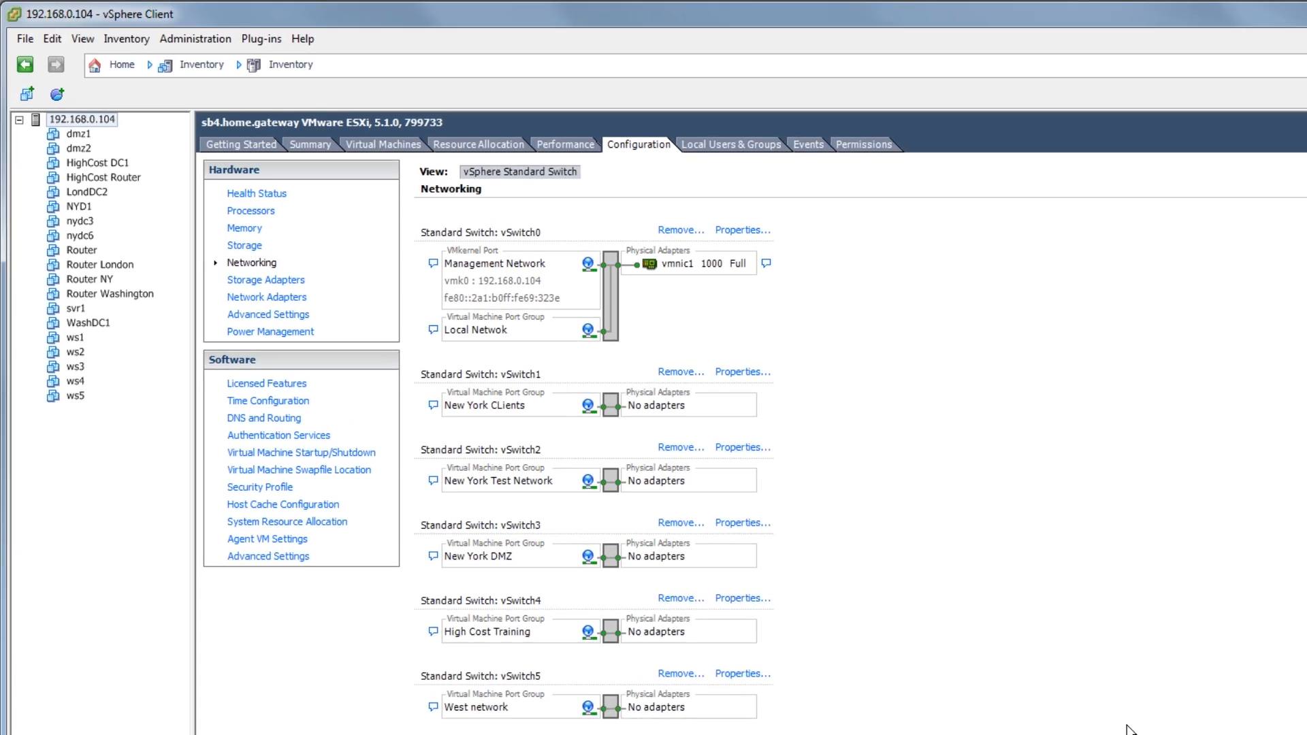
In the Router virtual machine's settings, connect network adapter 1 to Local Netwok and network adapter 2 to New York CLients.
click(59, 290)
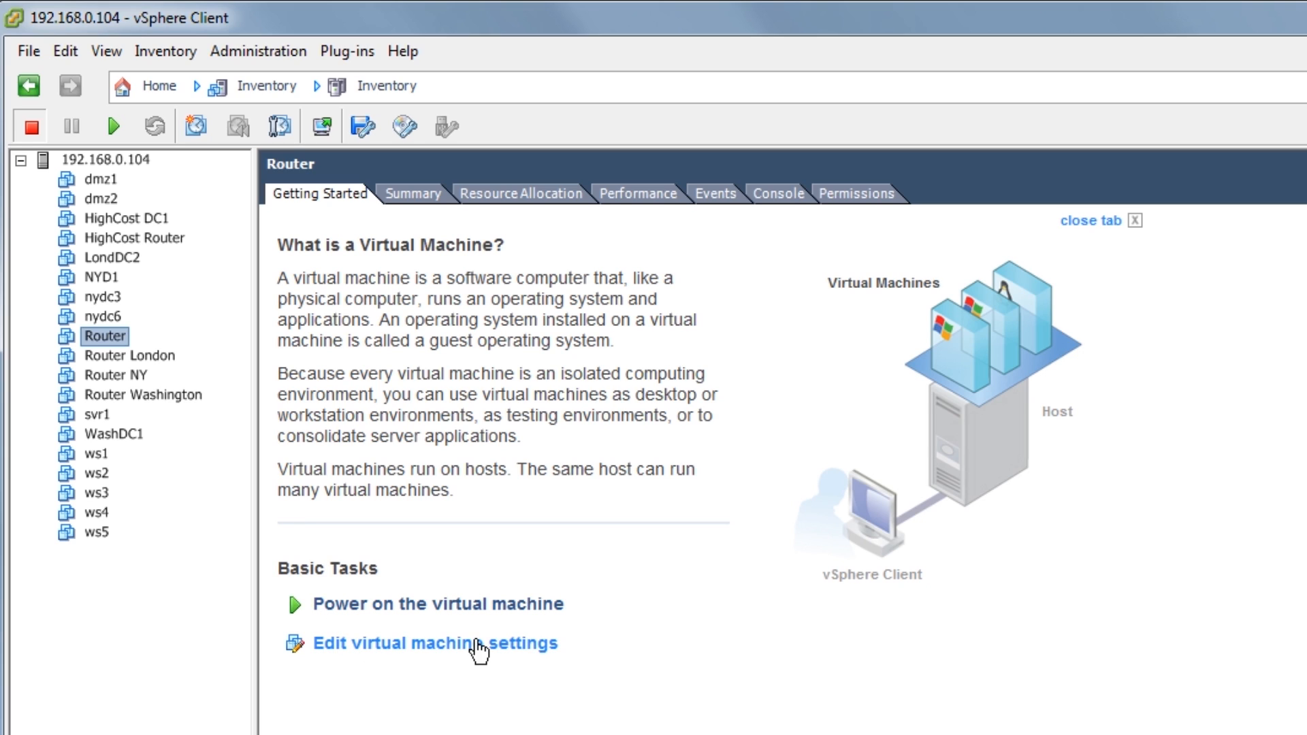
click(534, 645)
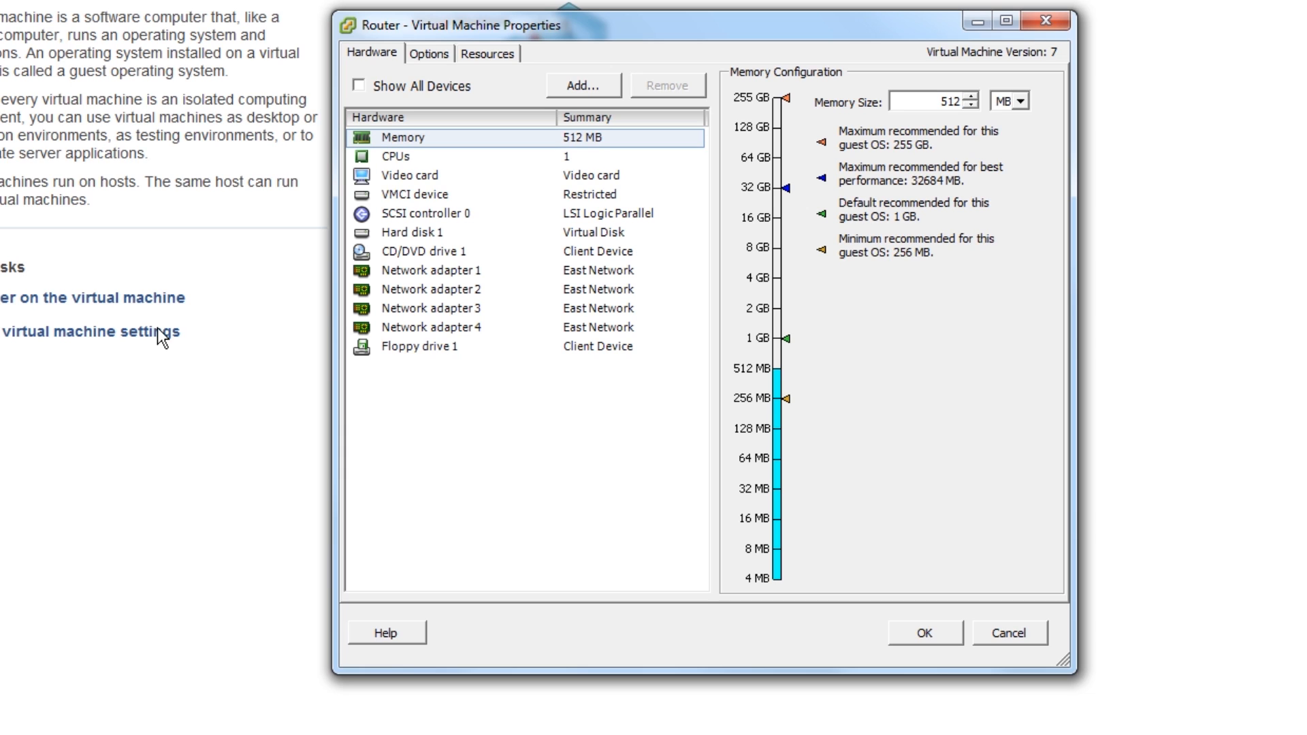
click(437, 272)
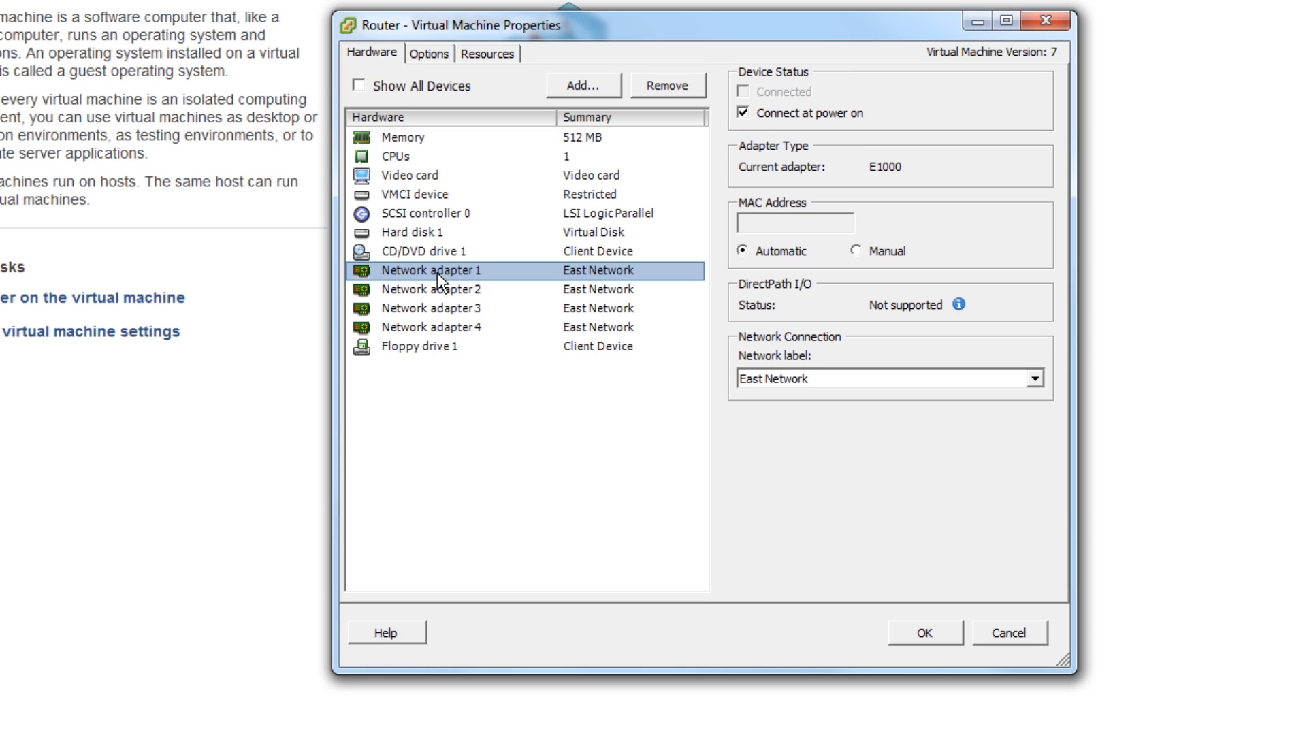
click(1033, 378)
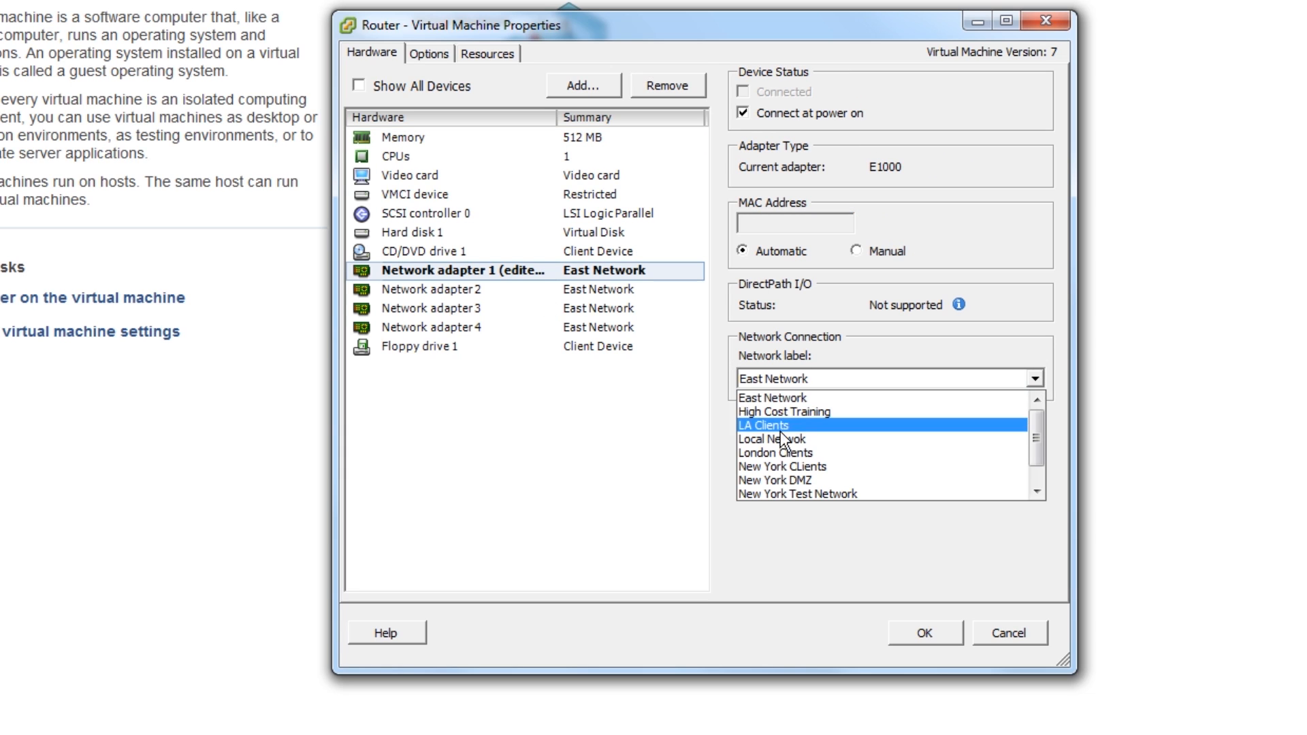
click(935, 439)
click(545, 289)
click(783, 380)
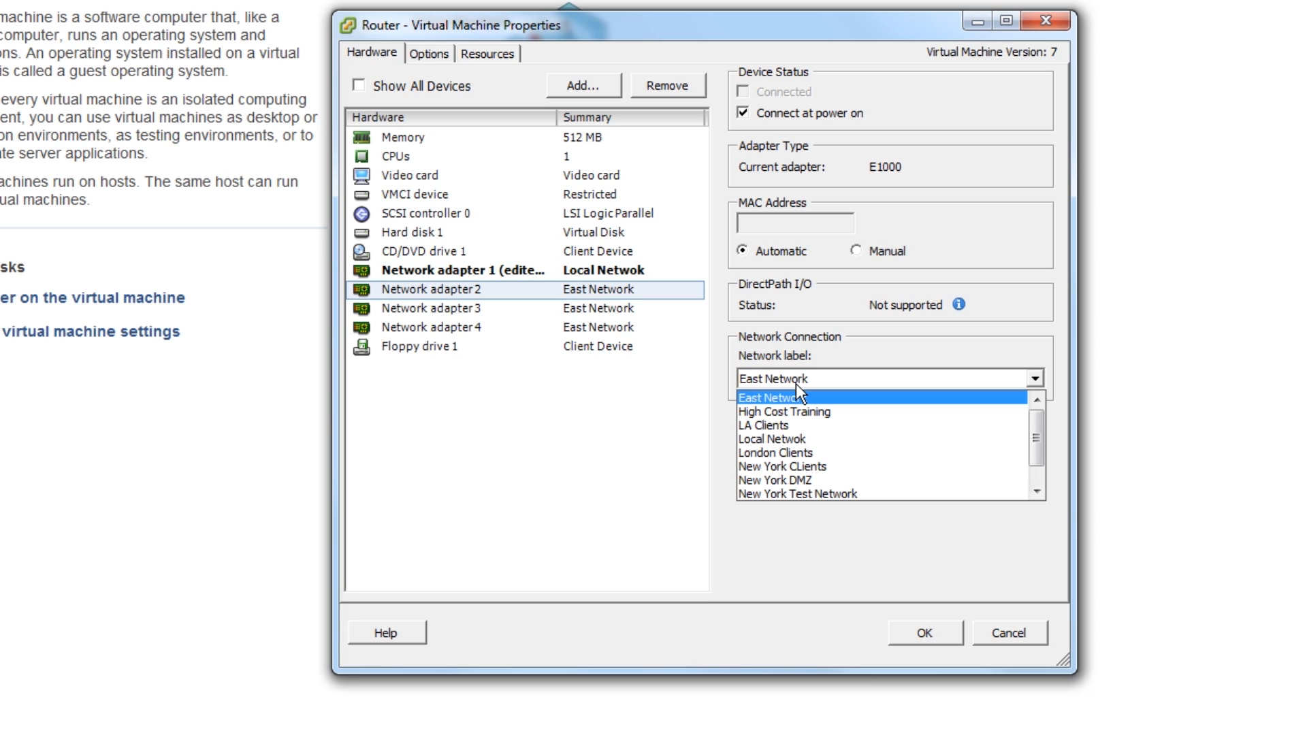
click(819, 468)
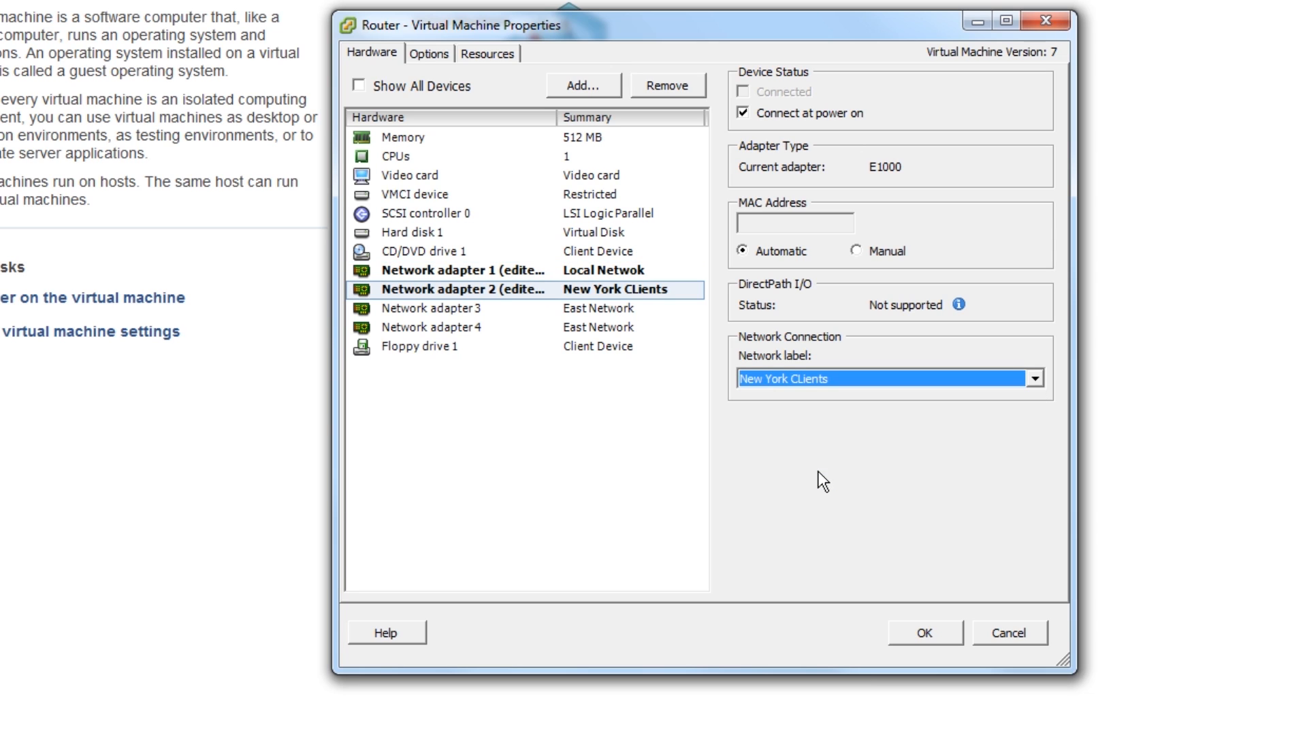
Connect the Router's network adapter 3 to New York Test Network and network adapter 4 to New York DMZ.
click(477, 309)
click(855, 376)
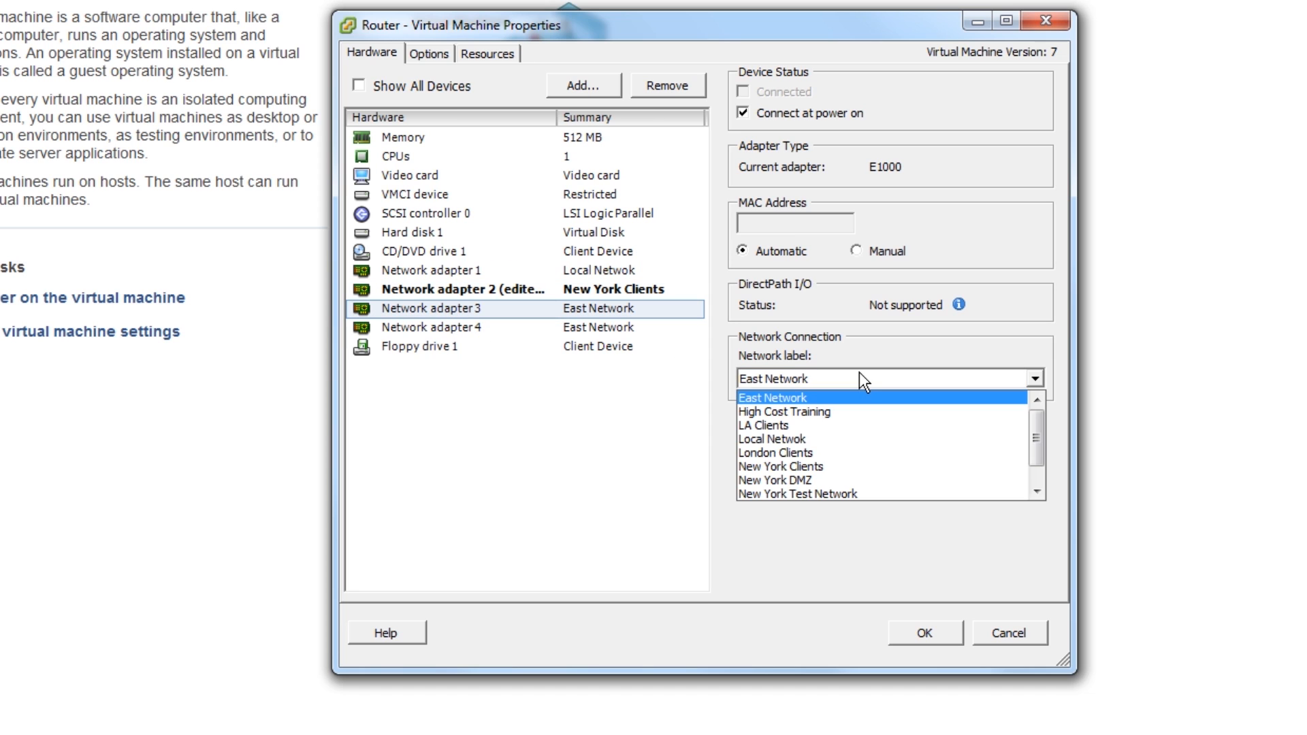
click(918, 496)
click(538, 329)
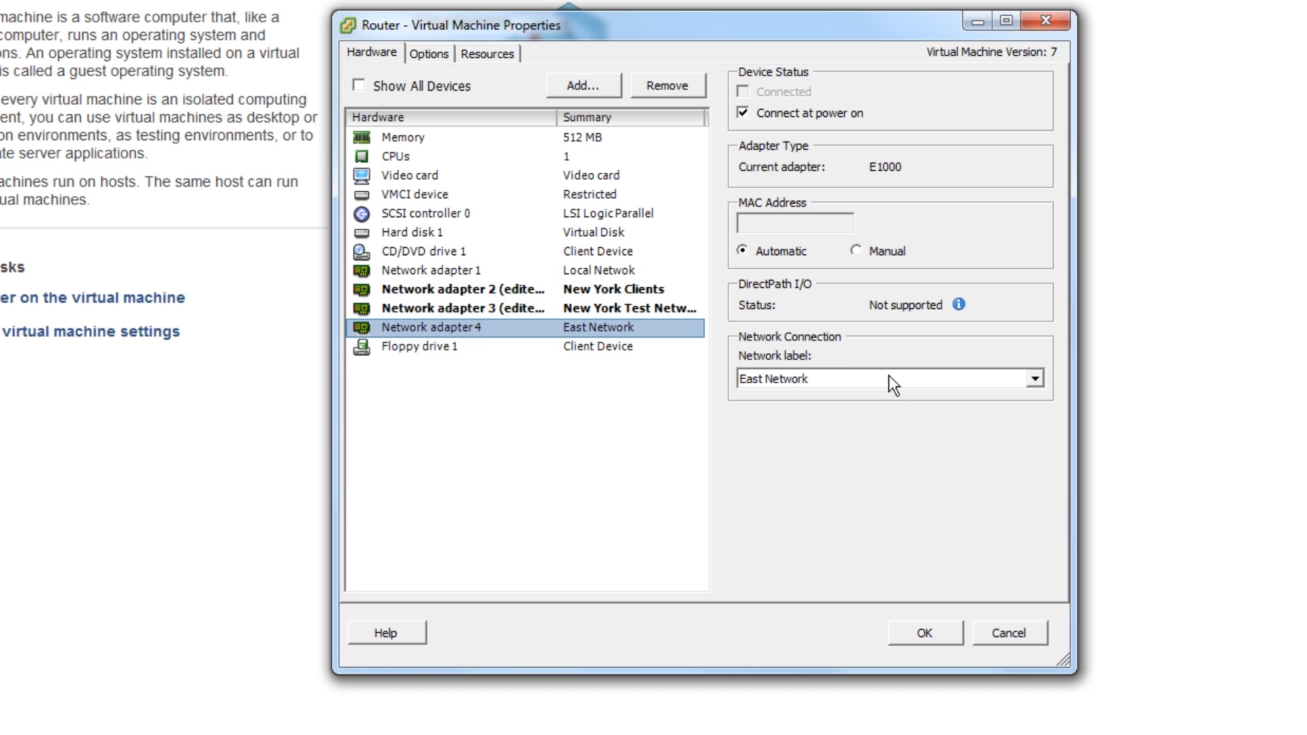
click(888, 377)
click(930, 481)
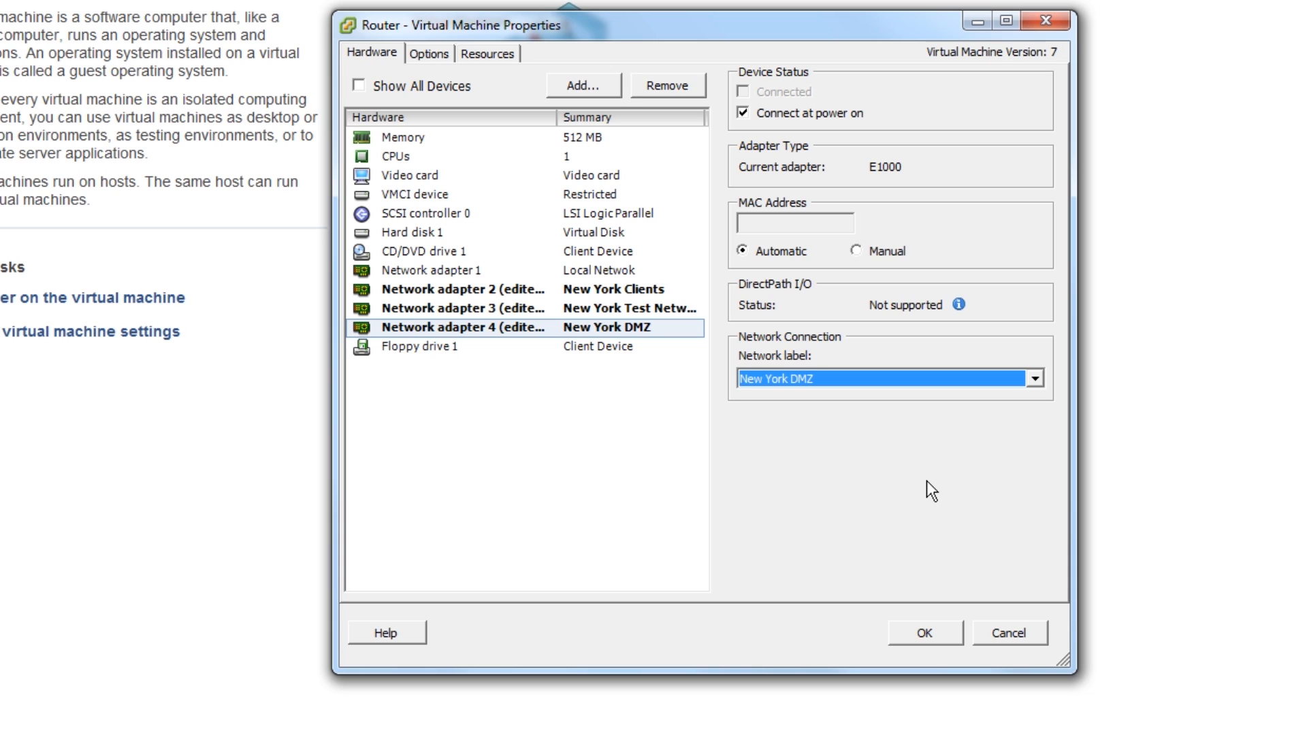
Add an E1000 Ethernet adapter to the Router virtual machine, connected to the High Cost Training network.
click(600, 90)
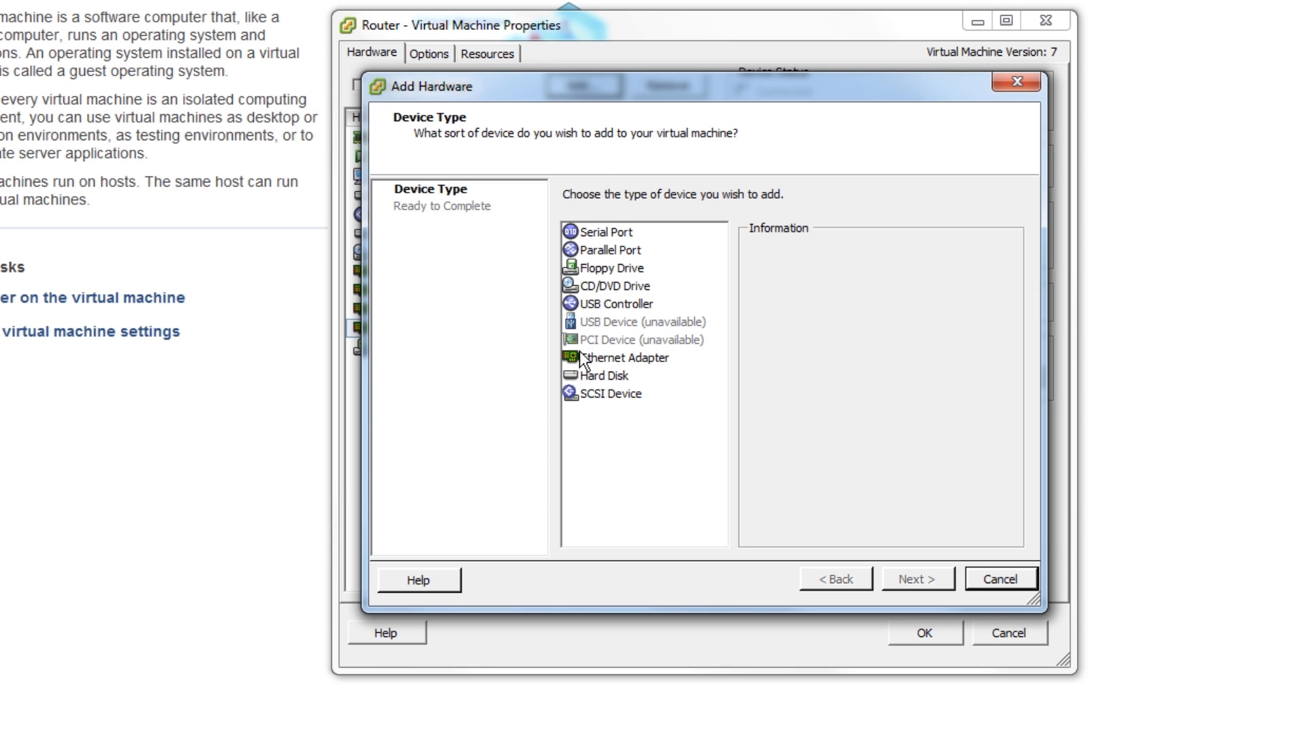
click(582, 361)
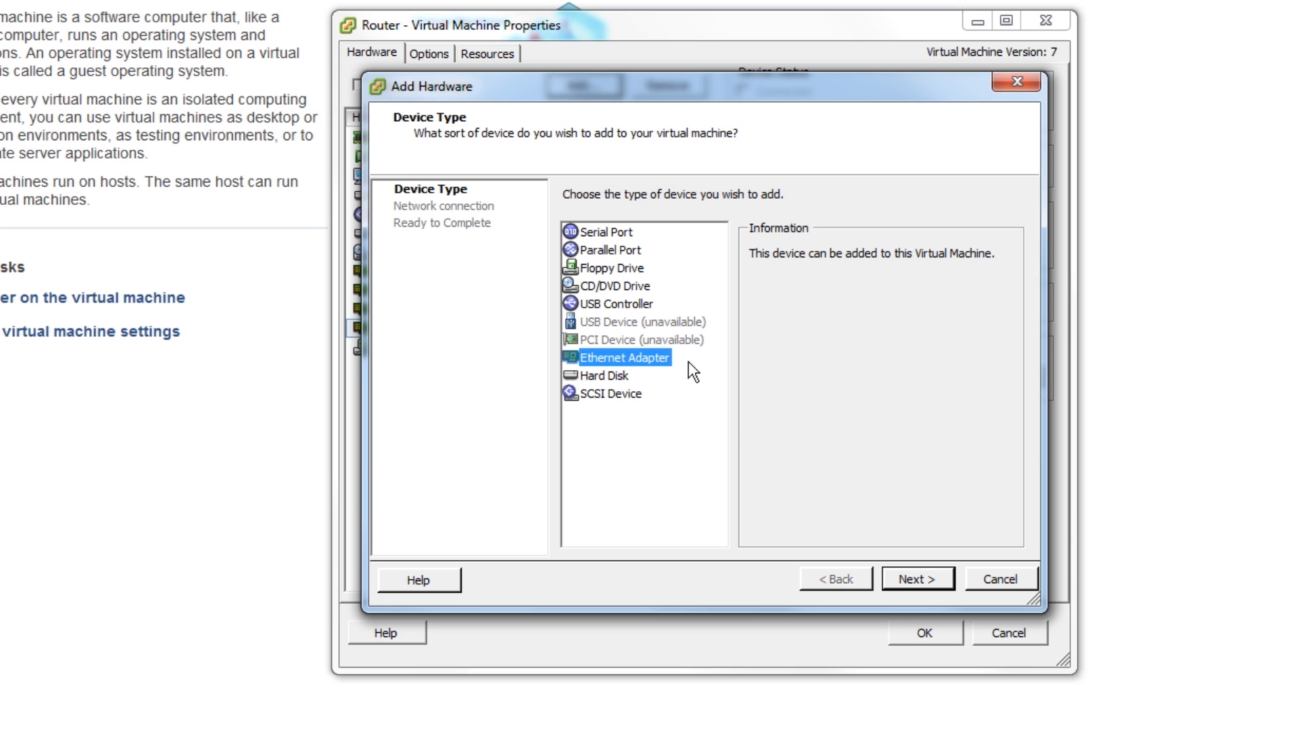
click(926, 581)
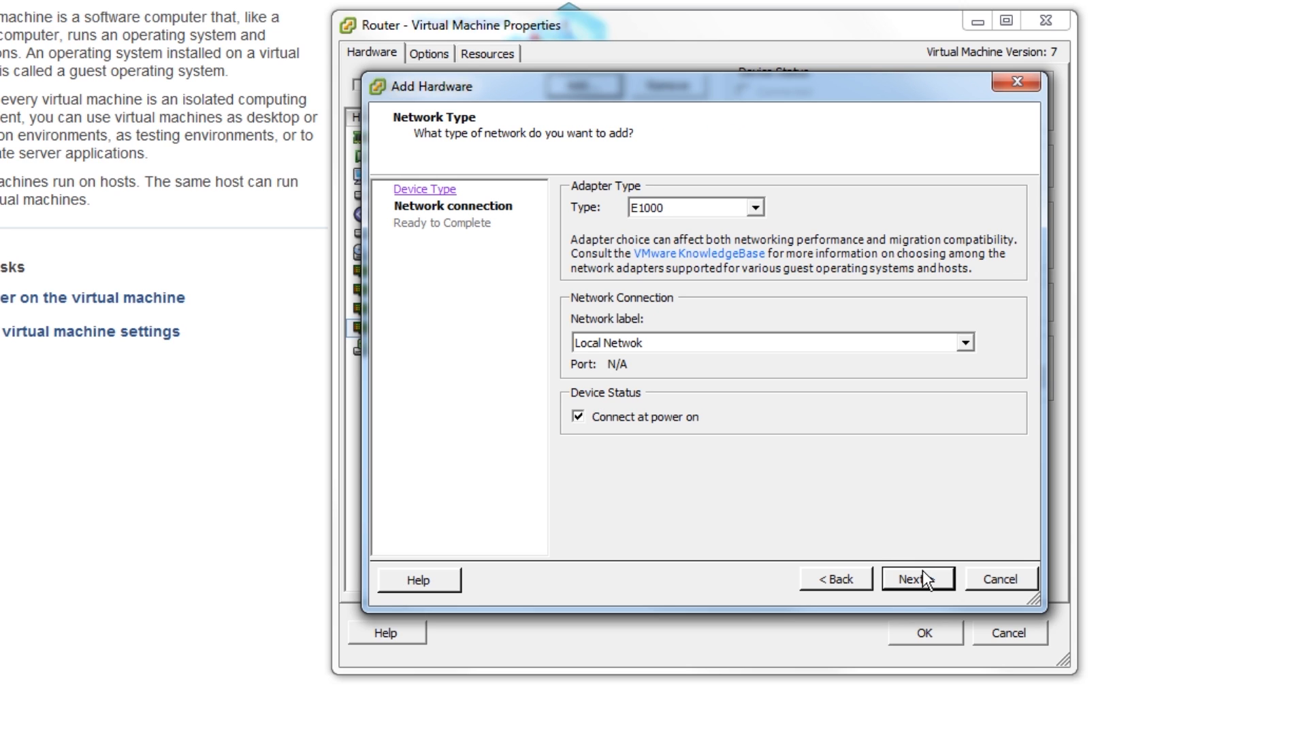
click(971, 337)
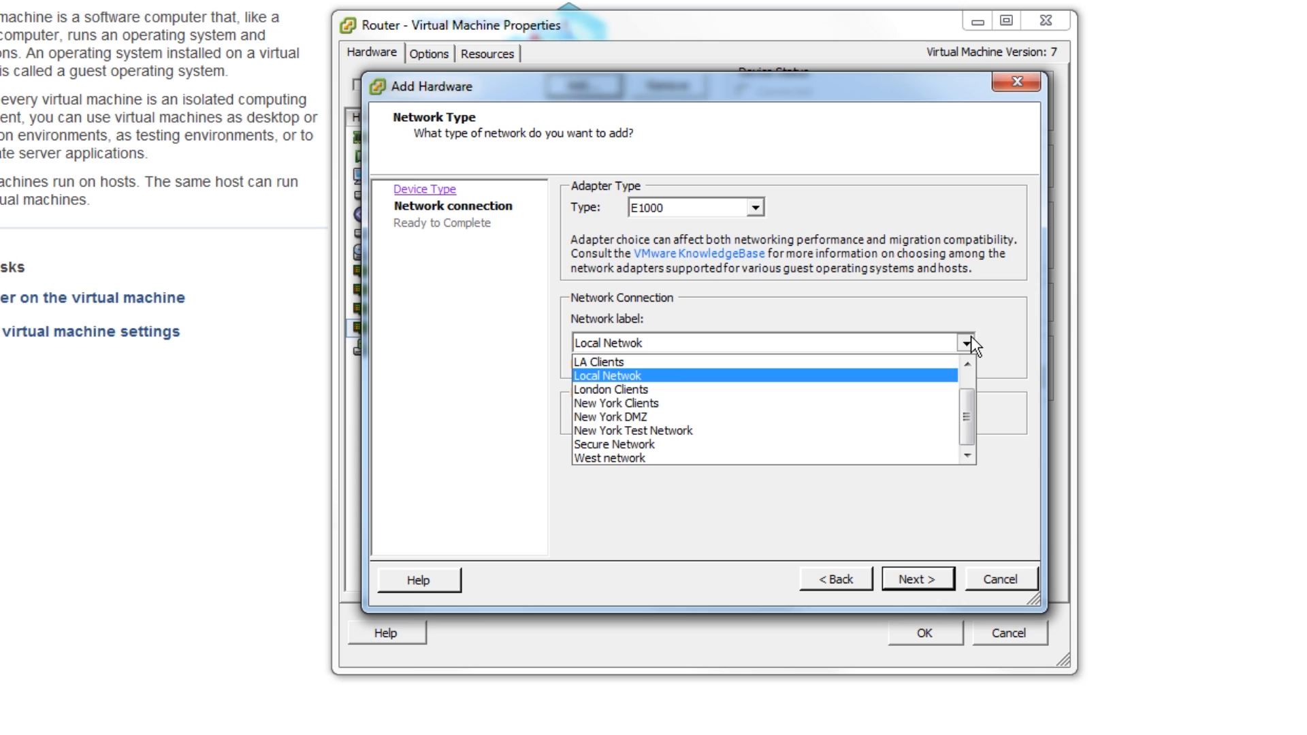
drag(967, 444, 972, 408)
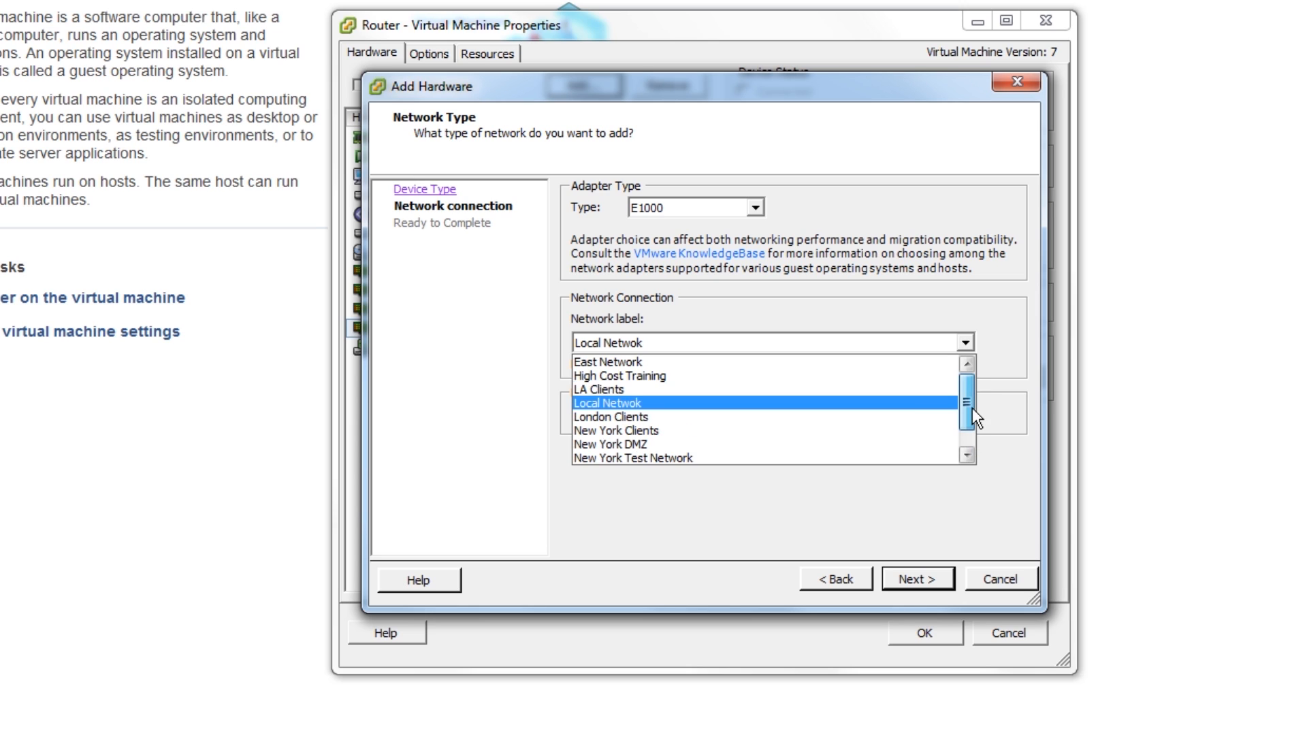
click(725, 371)
click(928, 580)
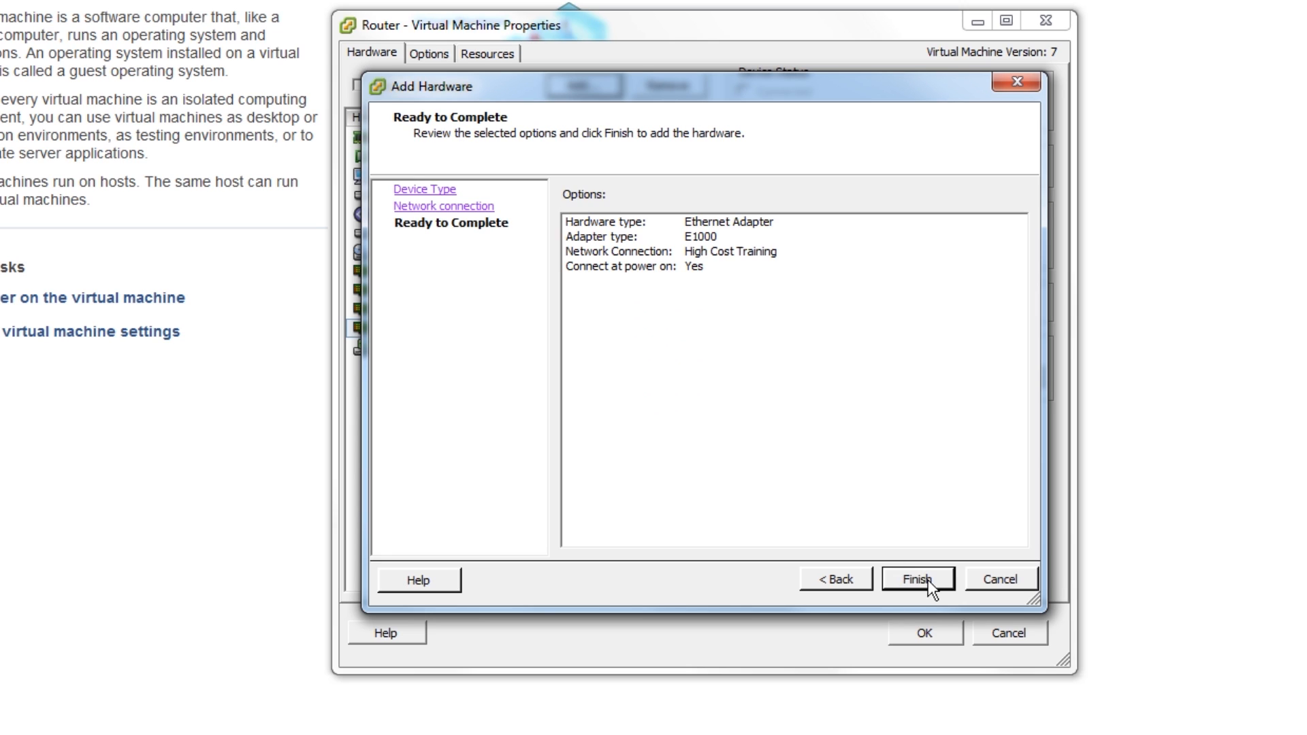
click(929, 581)
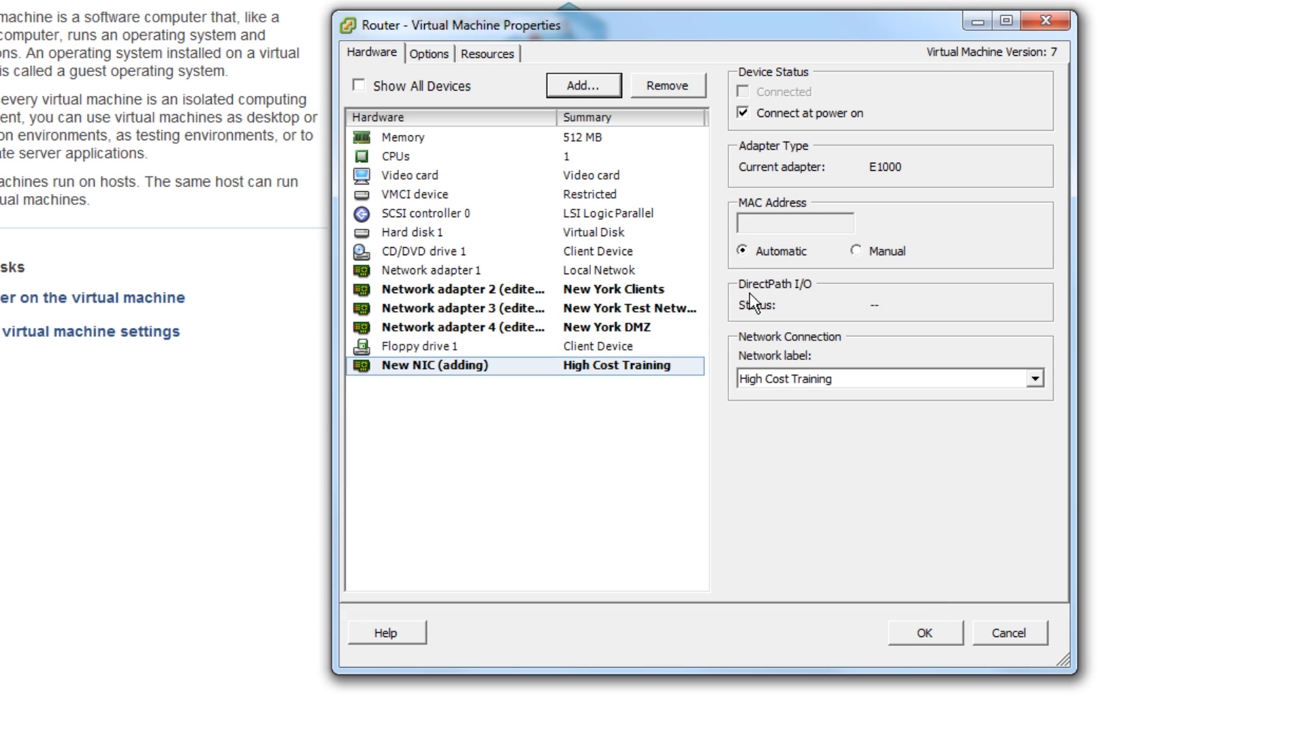
Add another E1000 Ethernet adapter to the Router virtual machine, connected to West network.
click(591, 88)
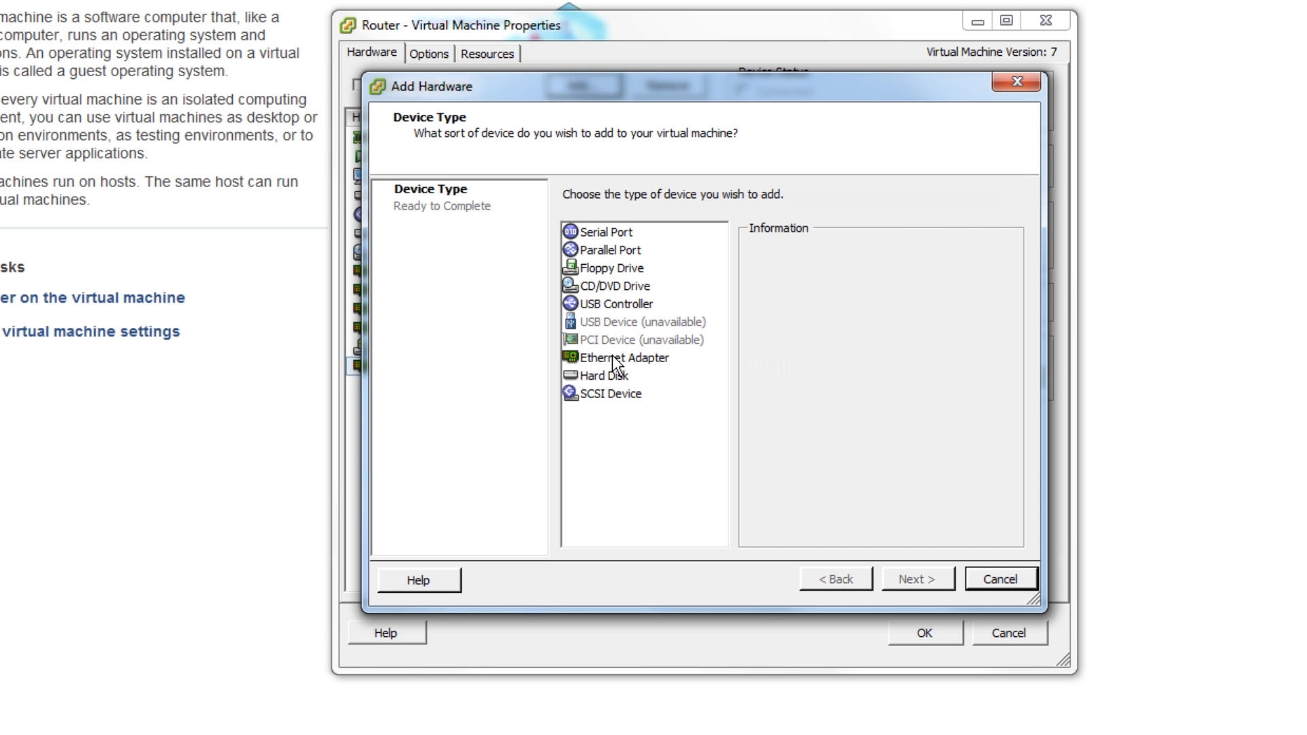
click(617, 360)
click(921, 577)
click(799, 339)
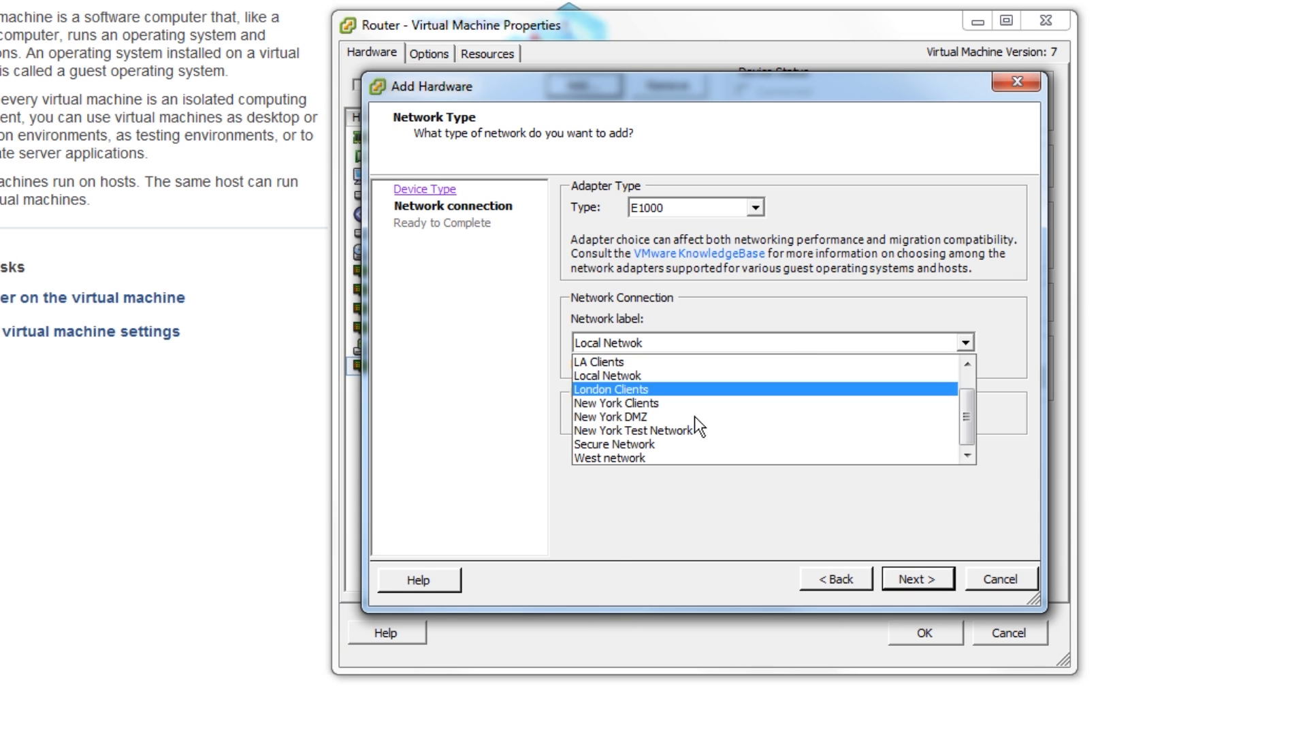
click(618, 458)
click(941, 584)
click(942, 584)
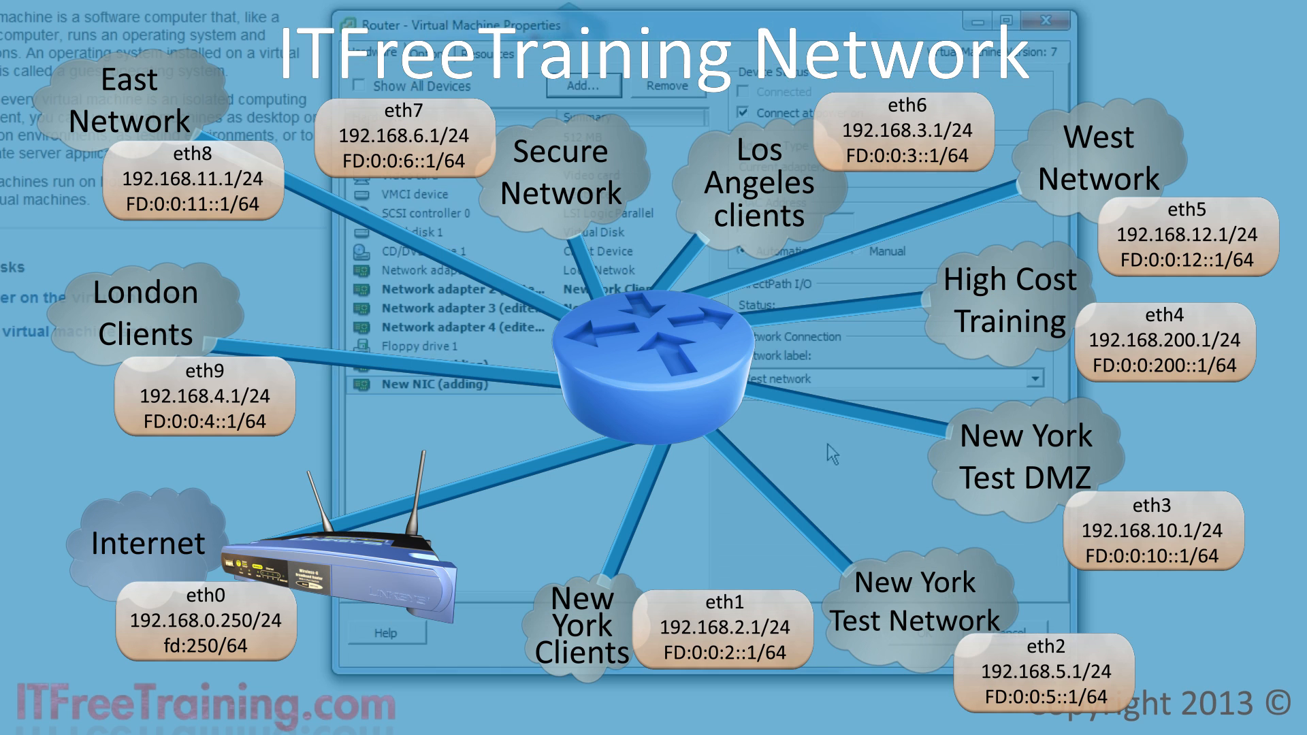
Add an E1000 Ethernet adapter to the Router virtual machine for the LA Clients network.
click(586, 88)
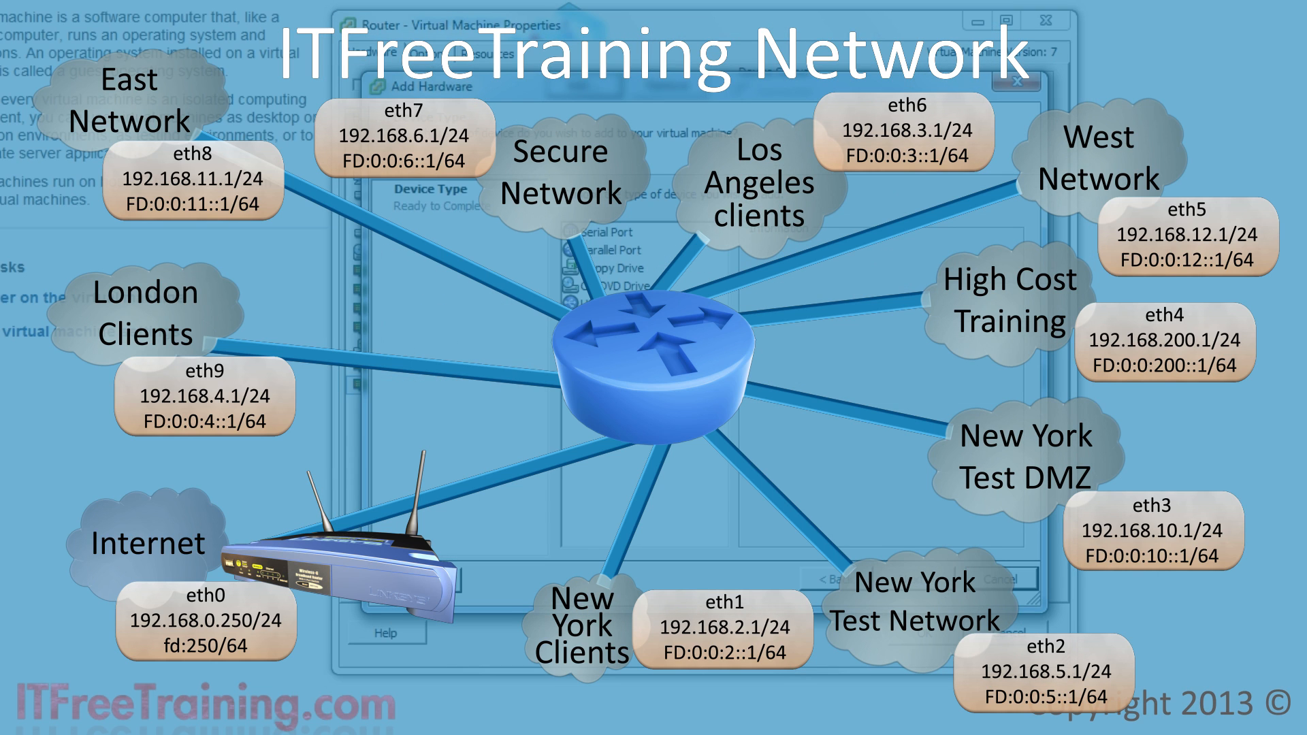
click(616, 359)
click(922, 578)
click(934, 344)
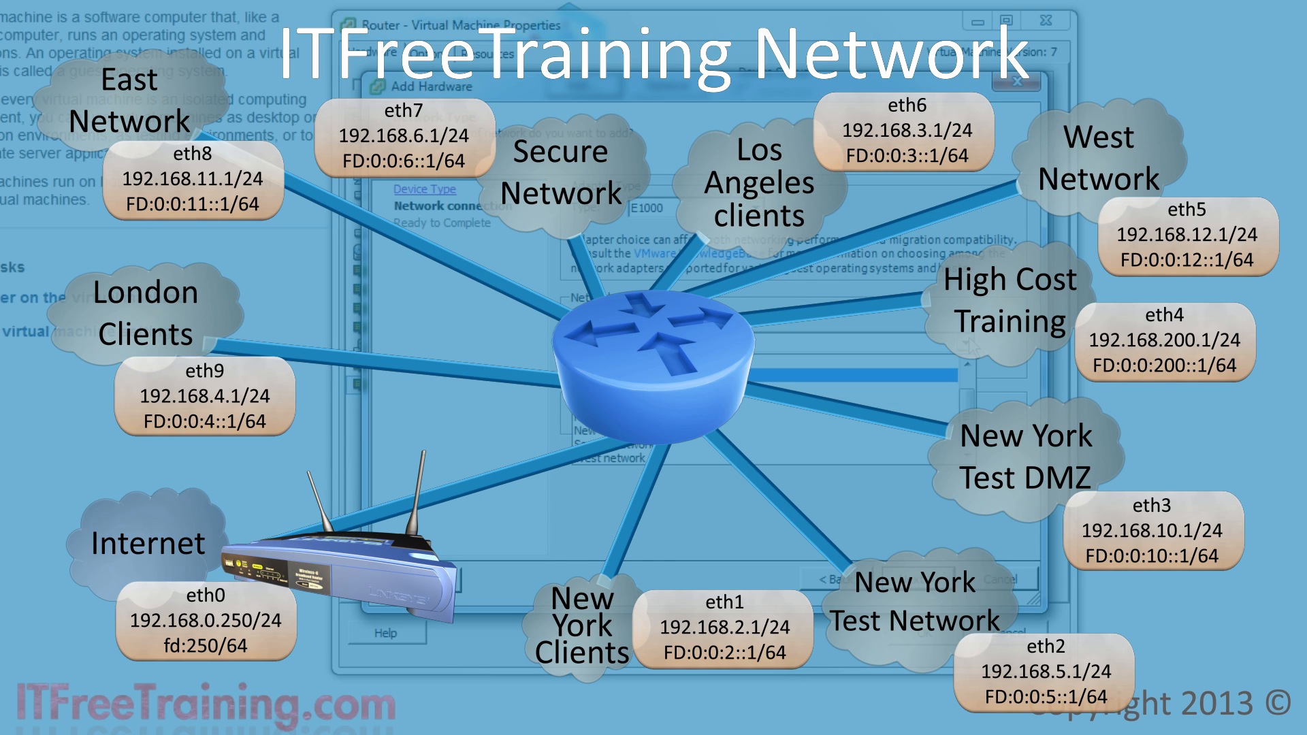
click(928, 362)
click(941, 584)
click(943, 587)
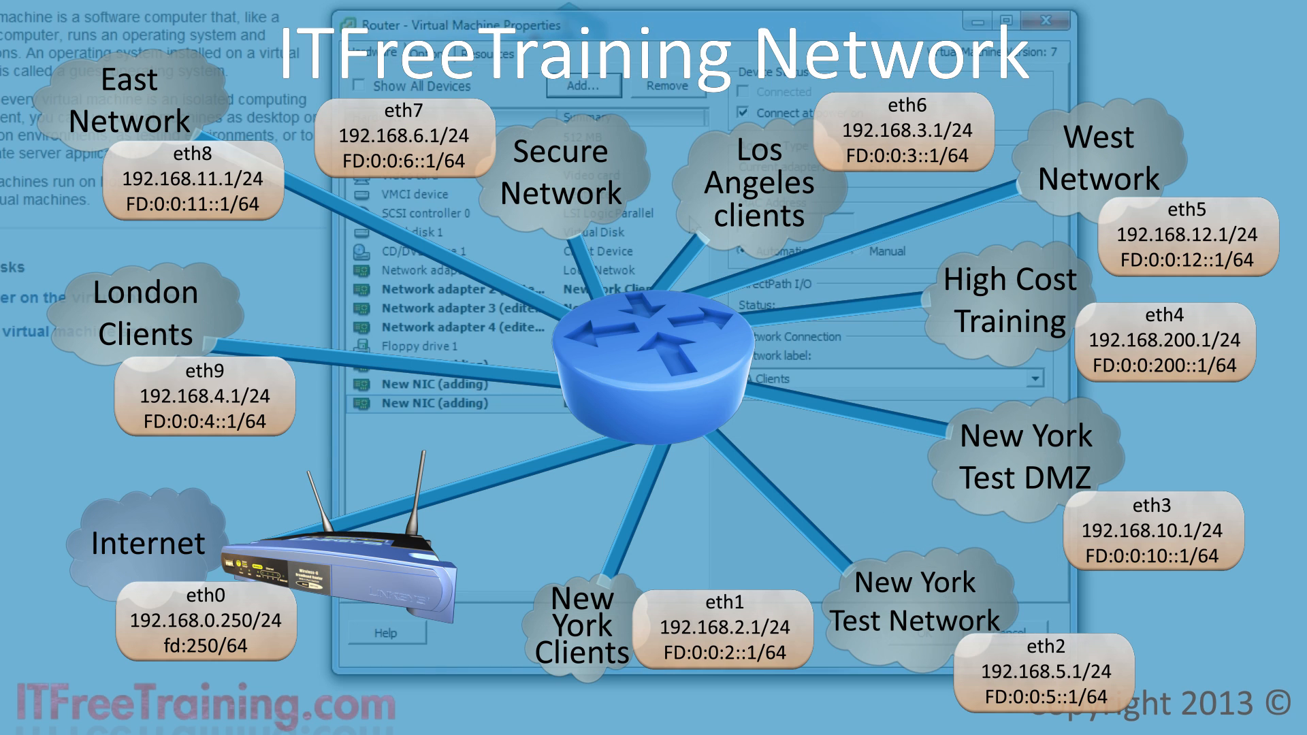
Add an E1000 Ethernet adapter to the Router virtual machine, connected to Secure Network.
click(603, 87)
click(616, 359)
click(923, 580)
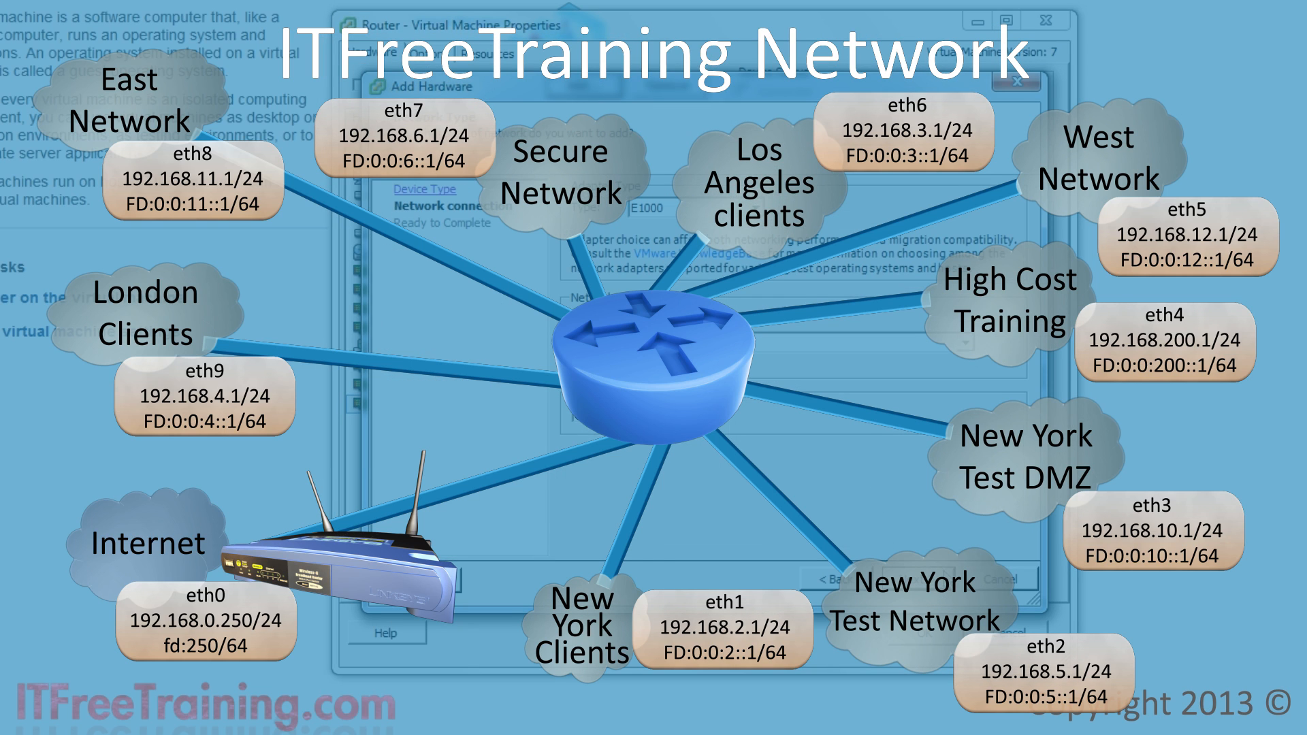
click(964, 342)
click(748, 445)
click(940, 586)
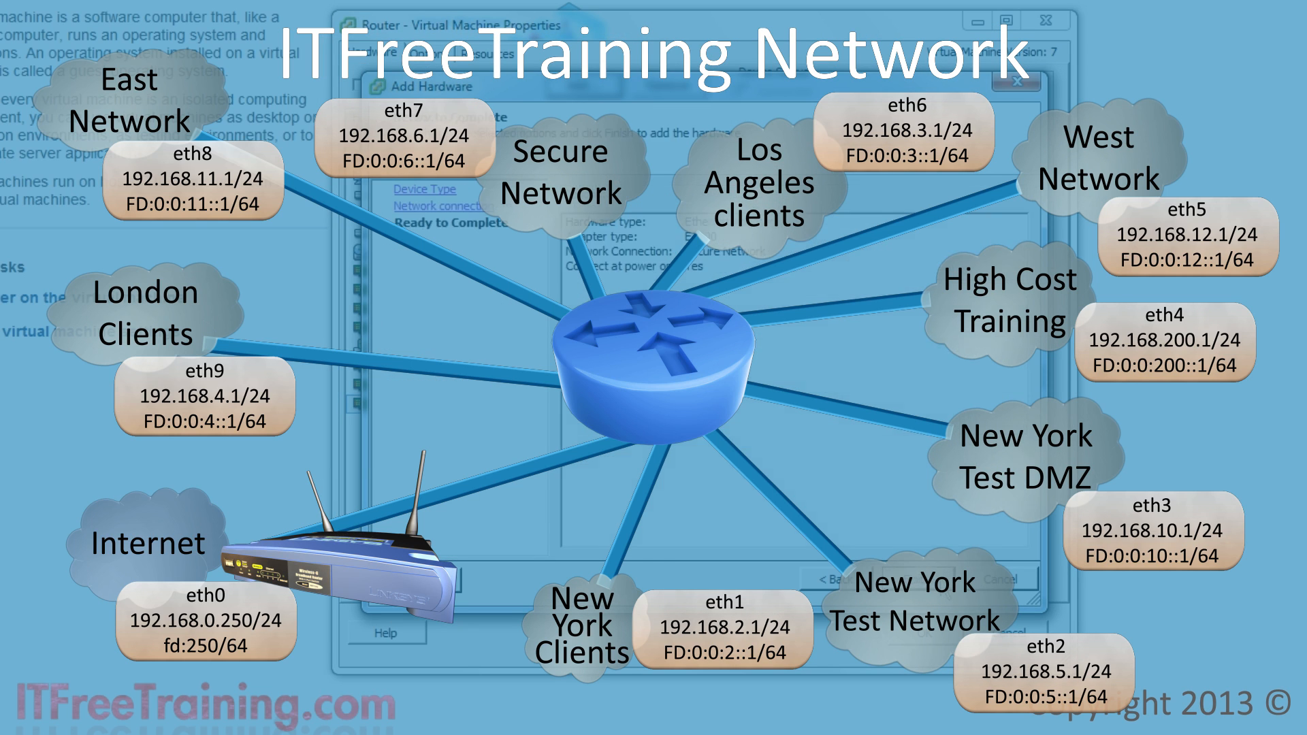
click(941, 587)
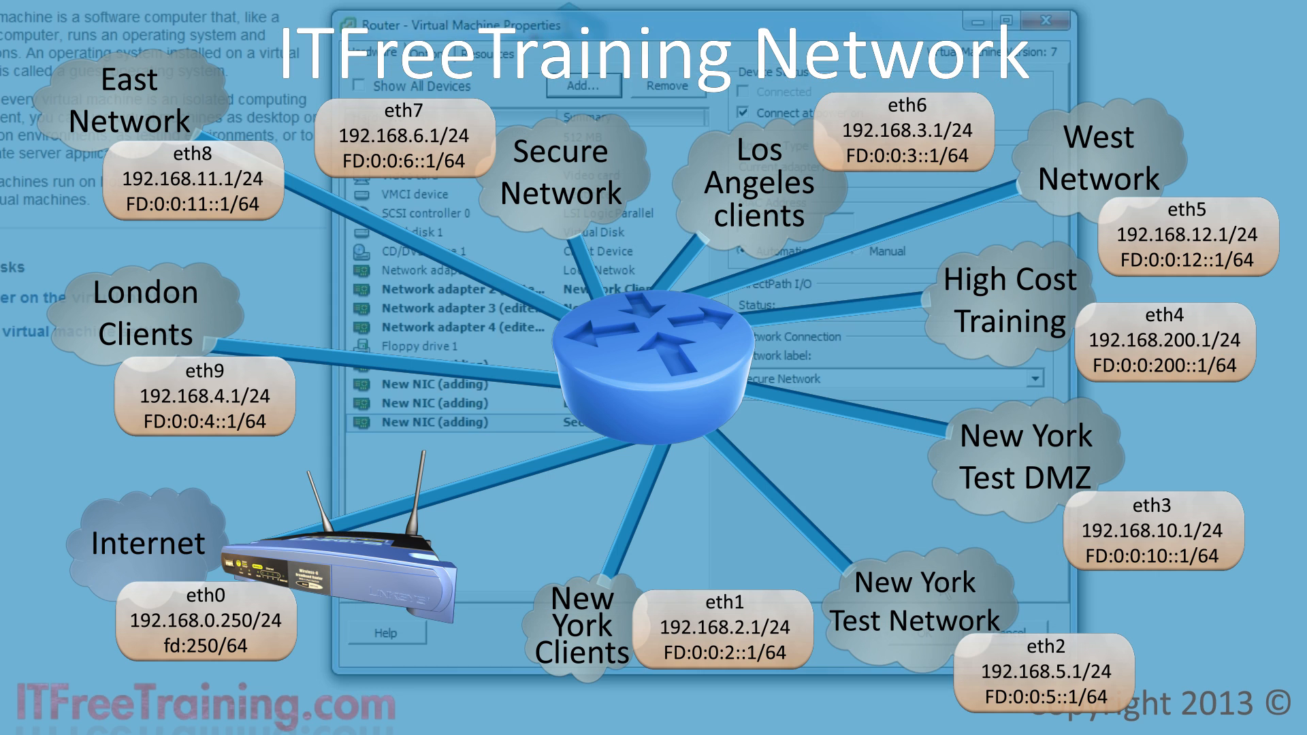
Add an E1000 Ethernet adapter to the Router virtual machine, connected to East Network.
click(610, 95)
click(923, 580)
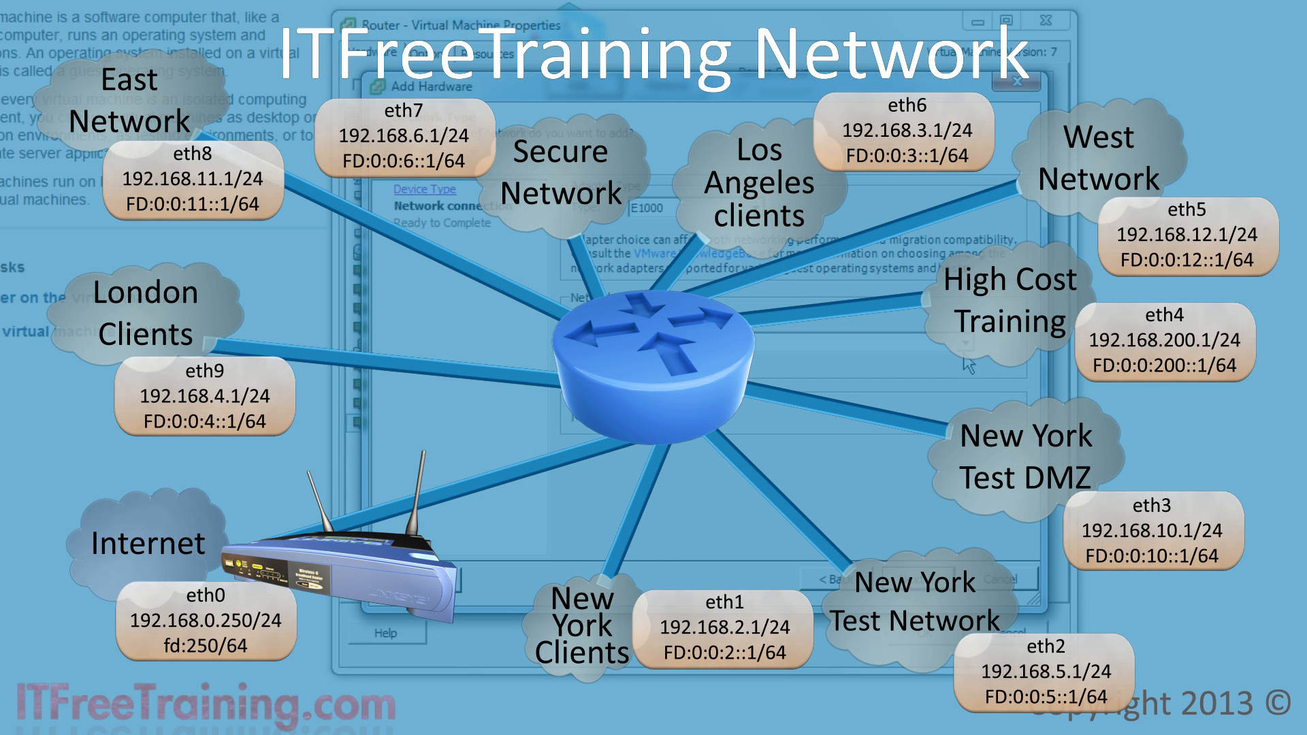
click(965, 344)
click(795, 372)
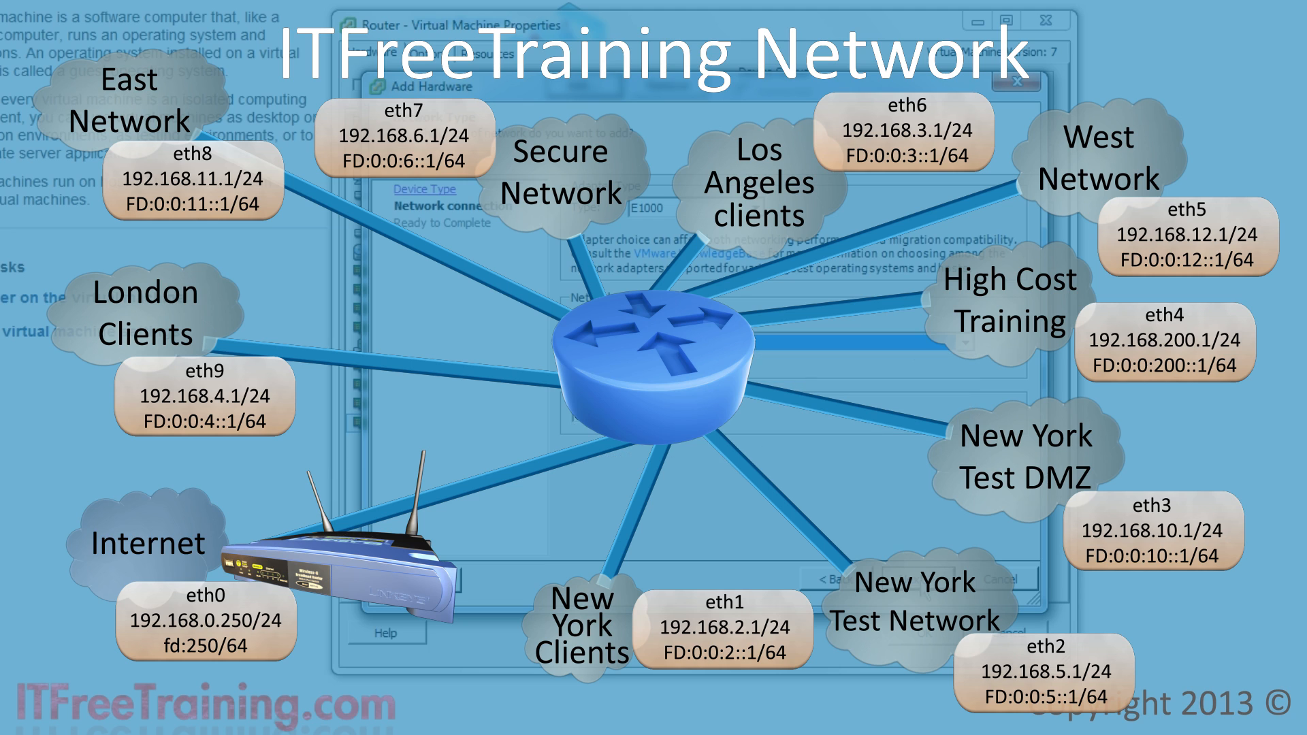
click(922, 587)
click(922, 587)
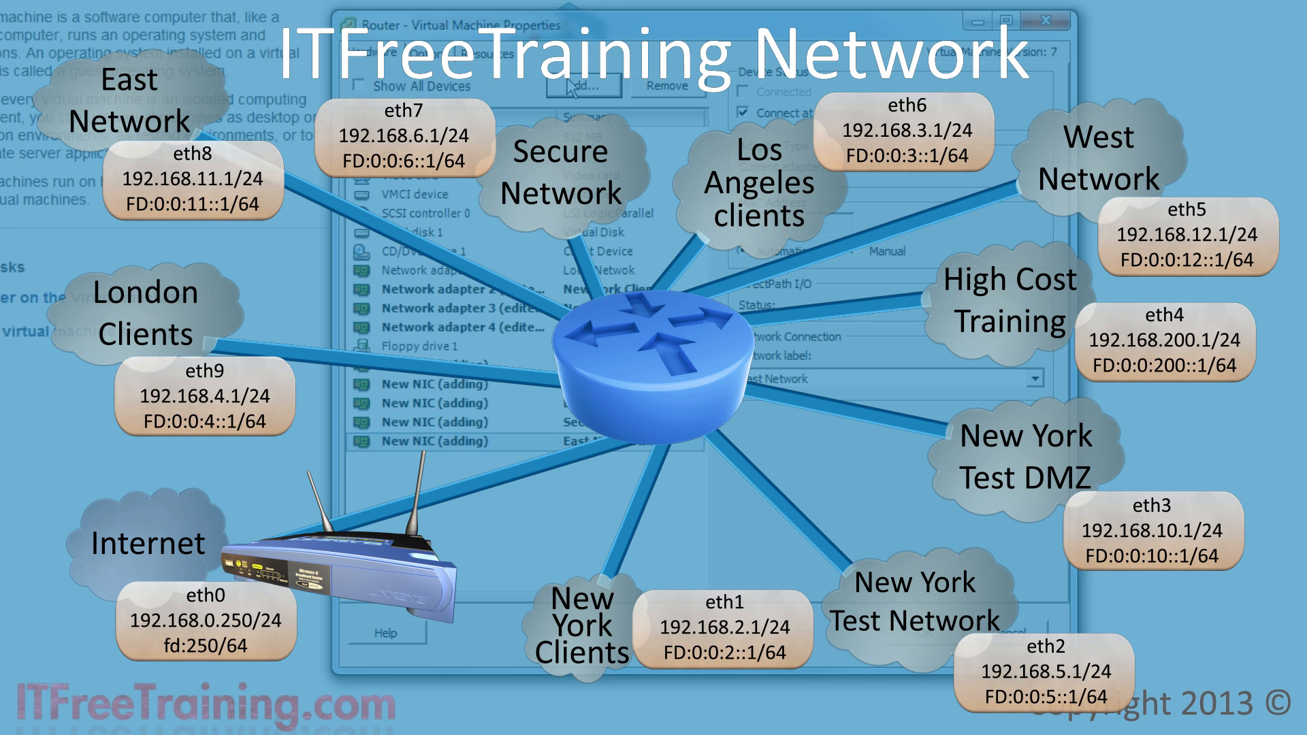
Add an E1000 Ethernet adapter for the London Clients network and save the Router virtual machine's hardware changes.
click(569, 84)
click(613, 357)
click(922, 582)
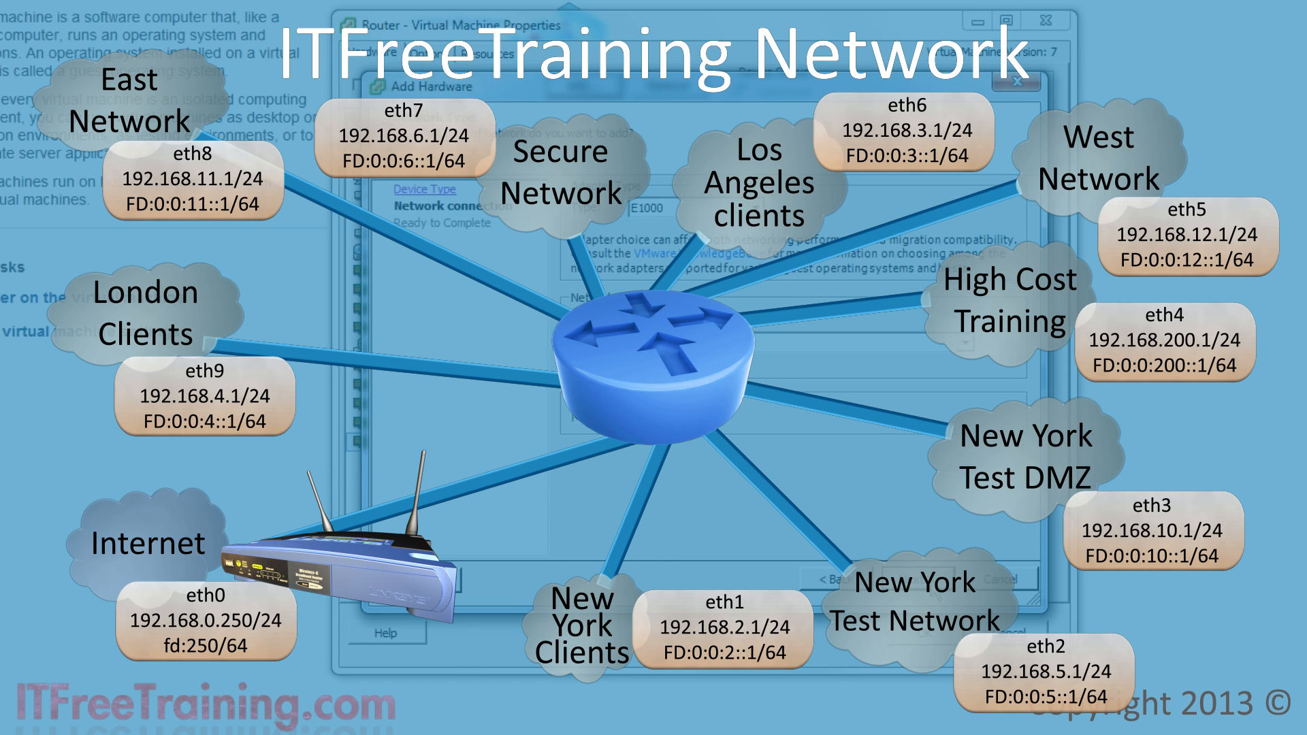
click(974, 344)
click(851, 390)
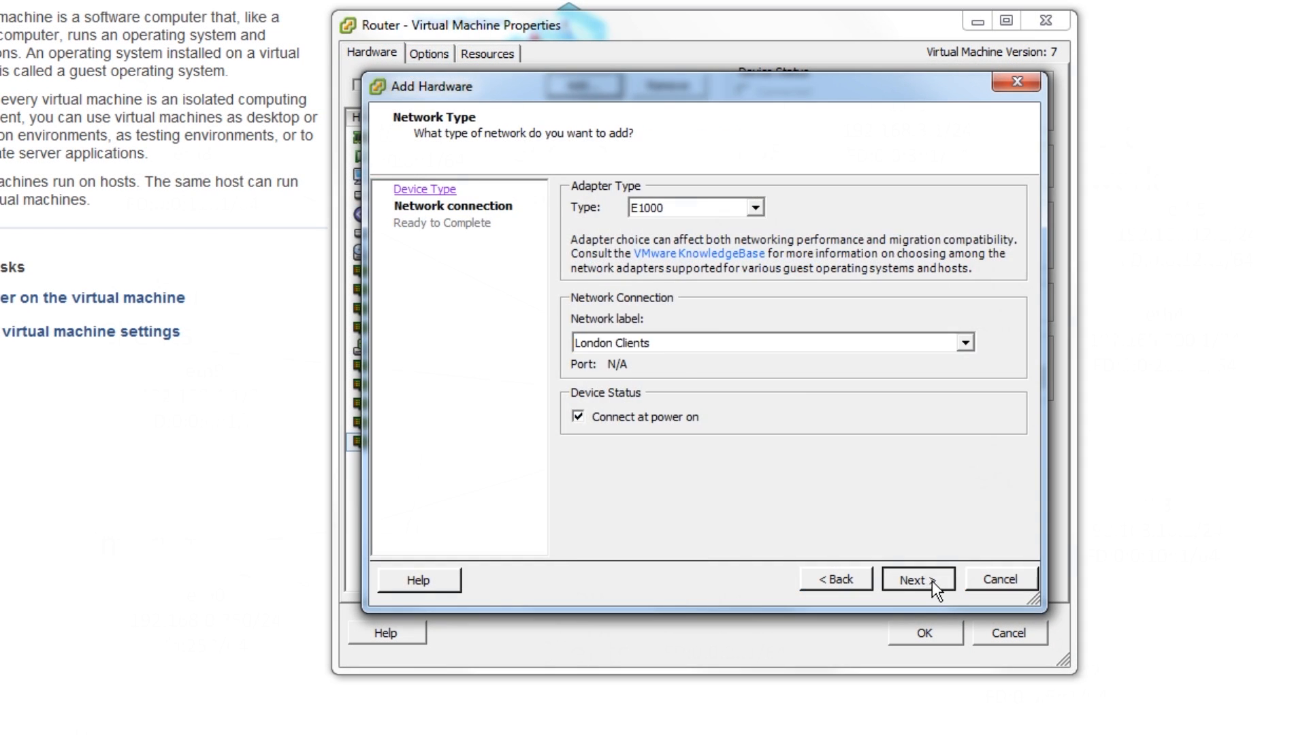
click(932, 581)
click(932, 582)
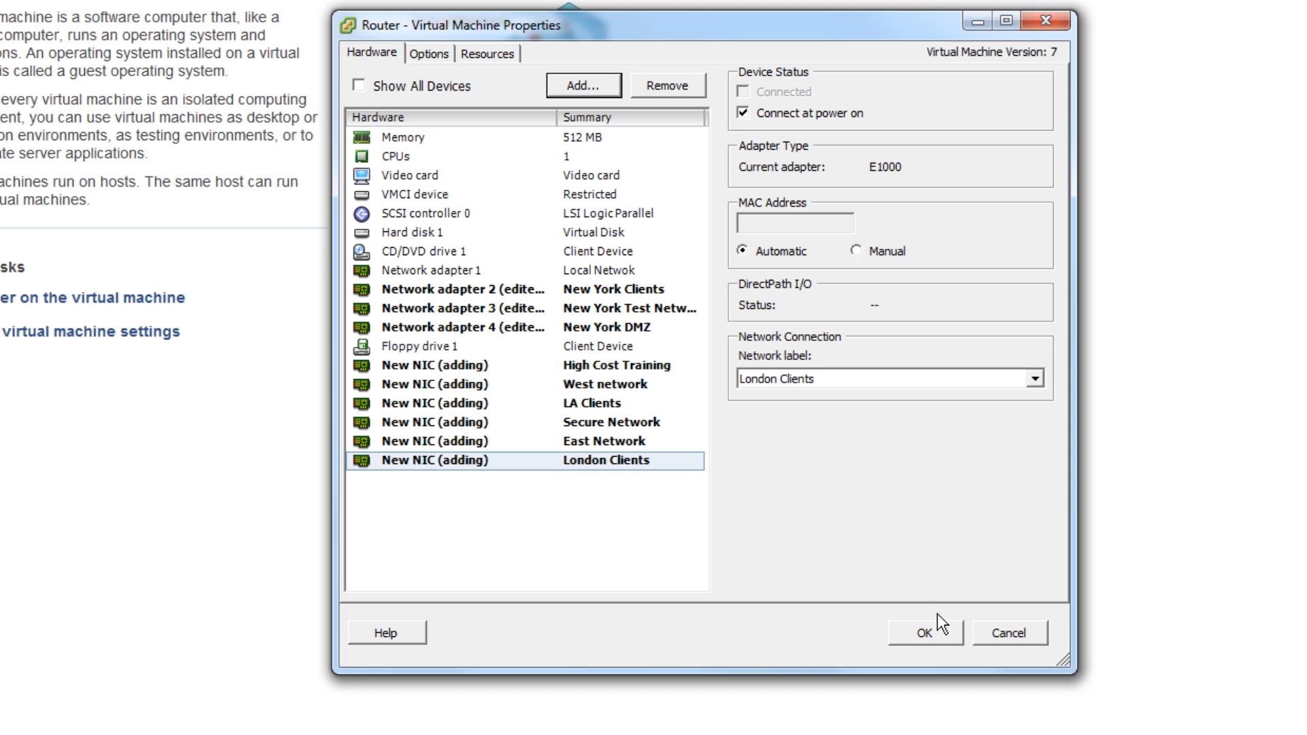
click(930, 636)
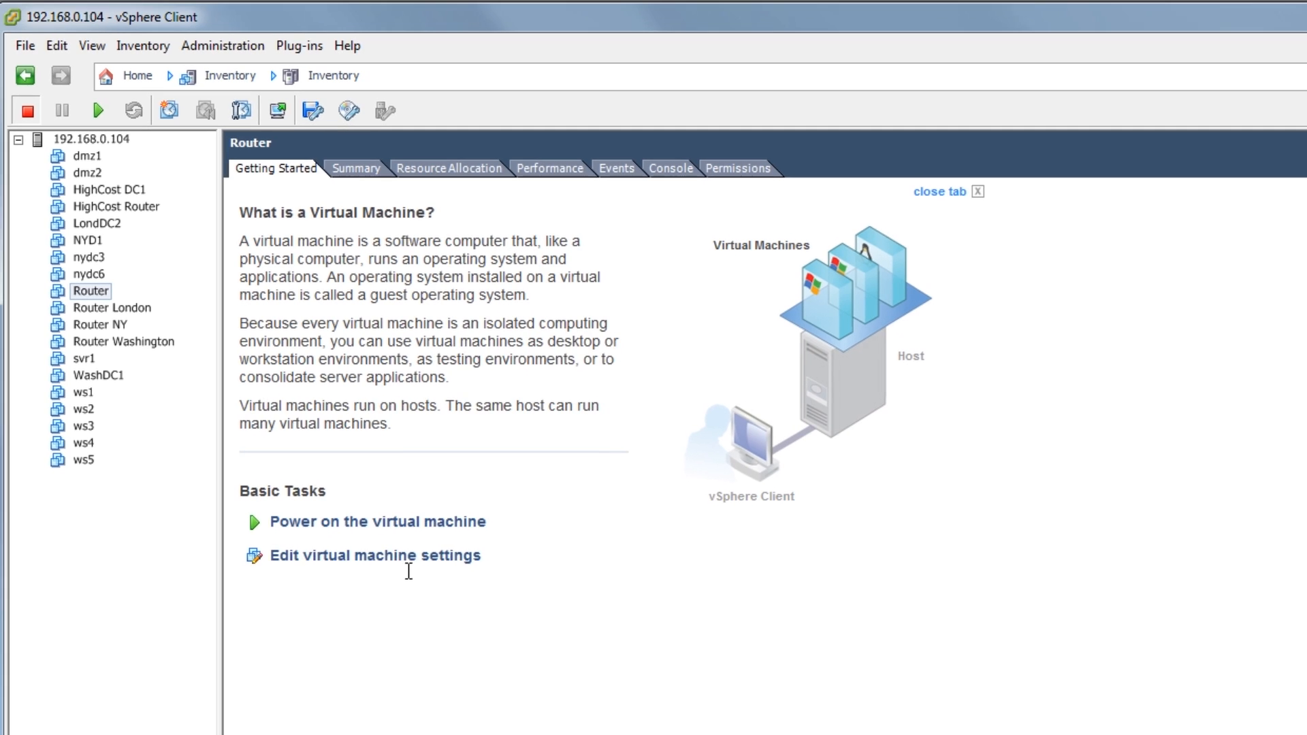
Attach the lubuntu-12.10-desktop-amd64 ISO from the iso2 datastore to the Router's CD/DVD drive 1, connected at power on.
click(390, 557)
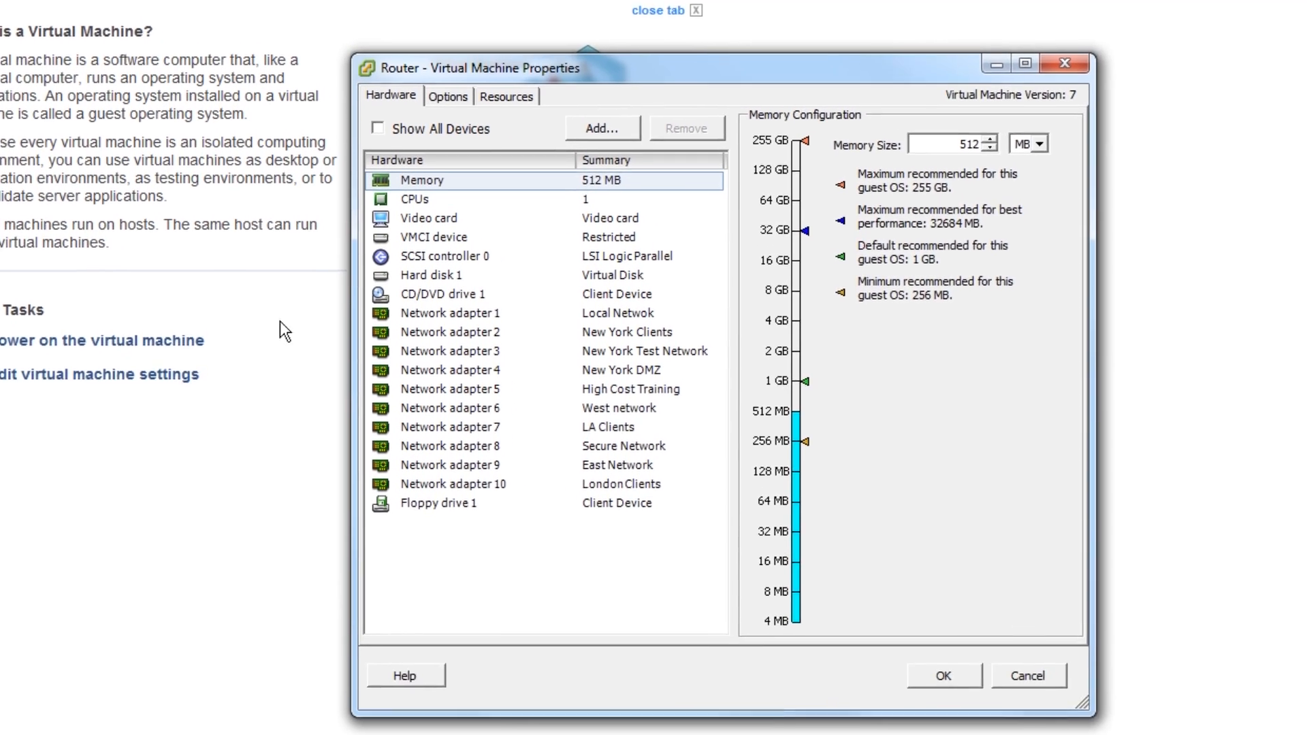
click(423, 293)
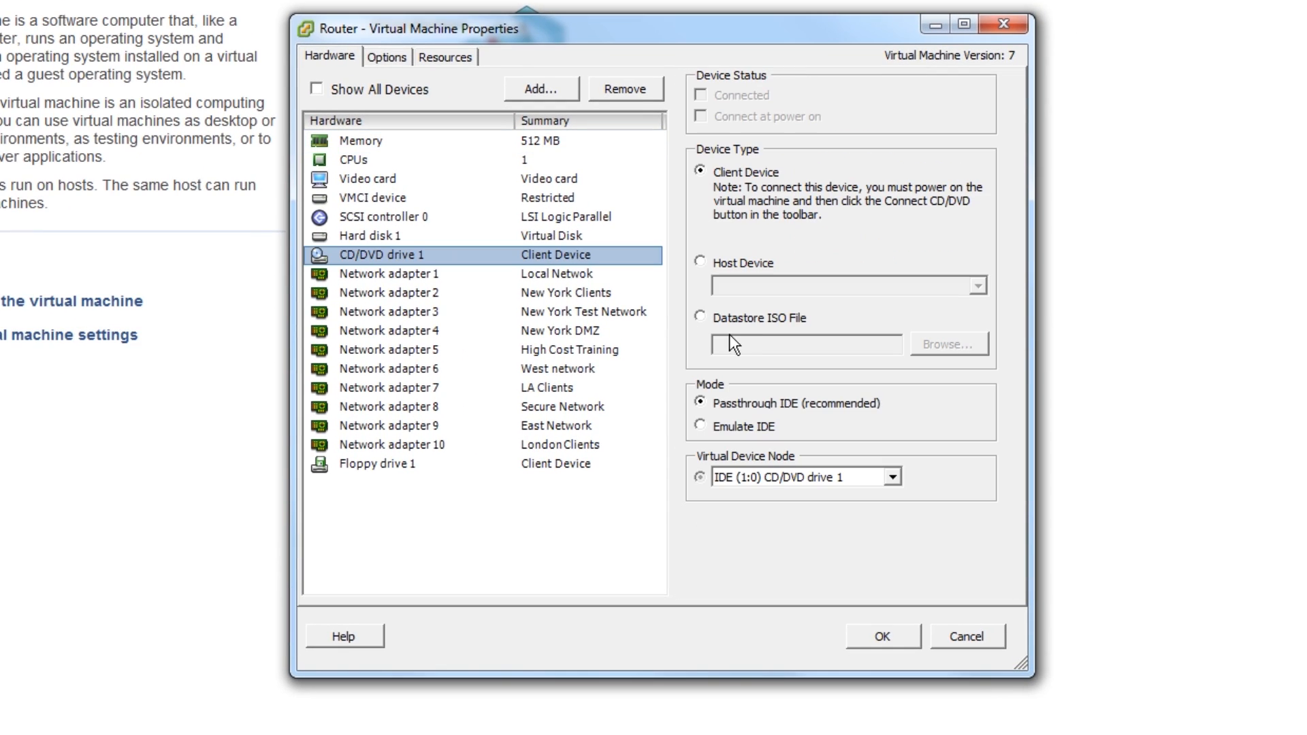
click(742, 318)
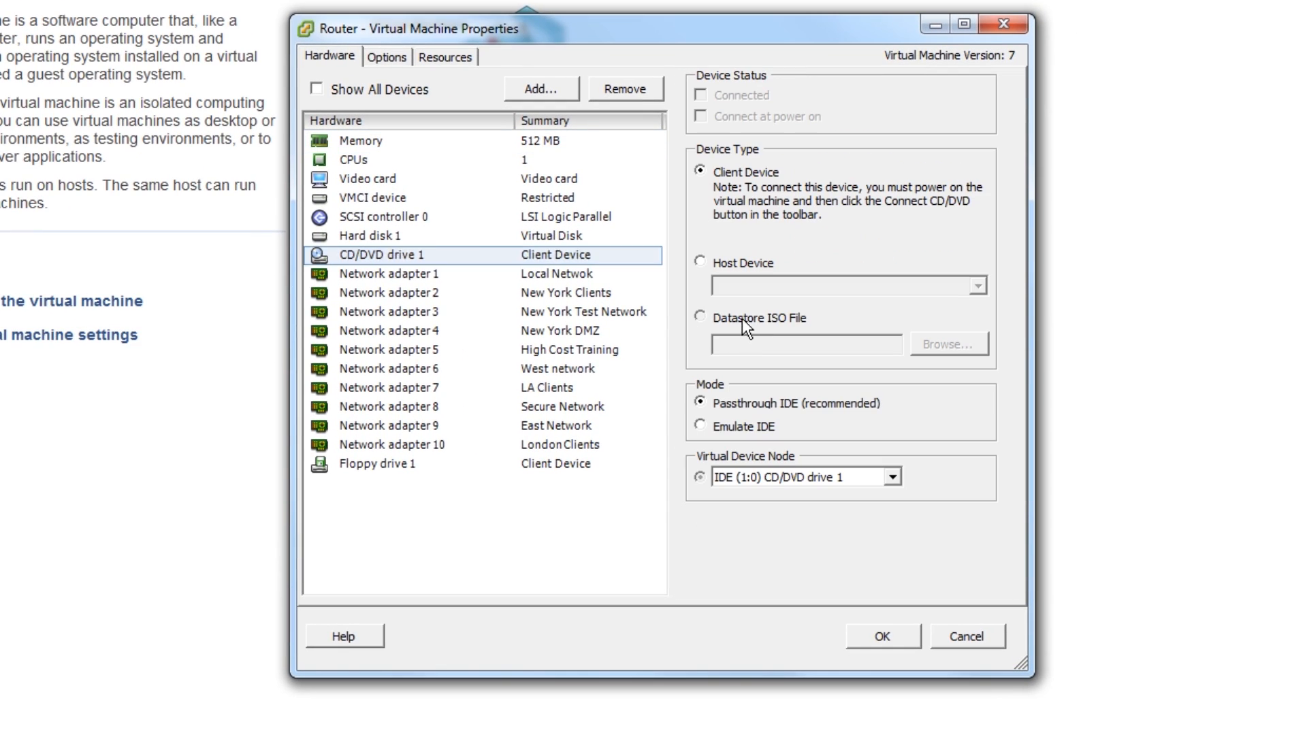
click(979, 346)
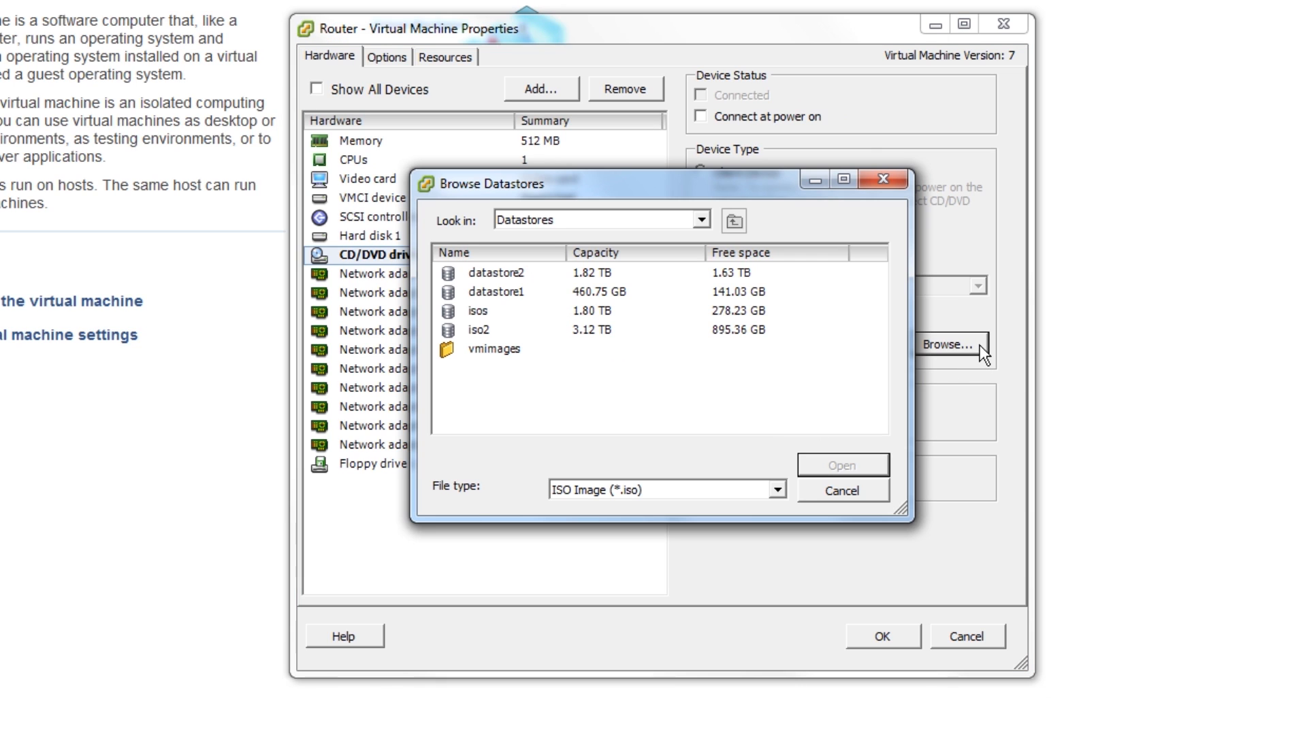
double_click(518, 329)
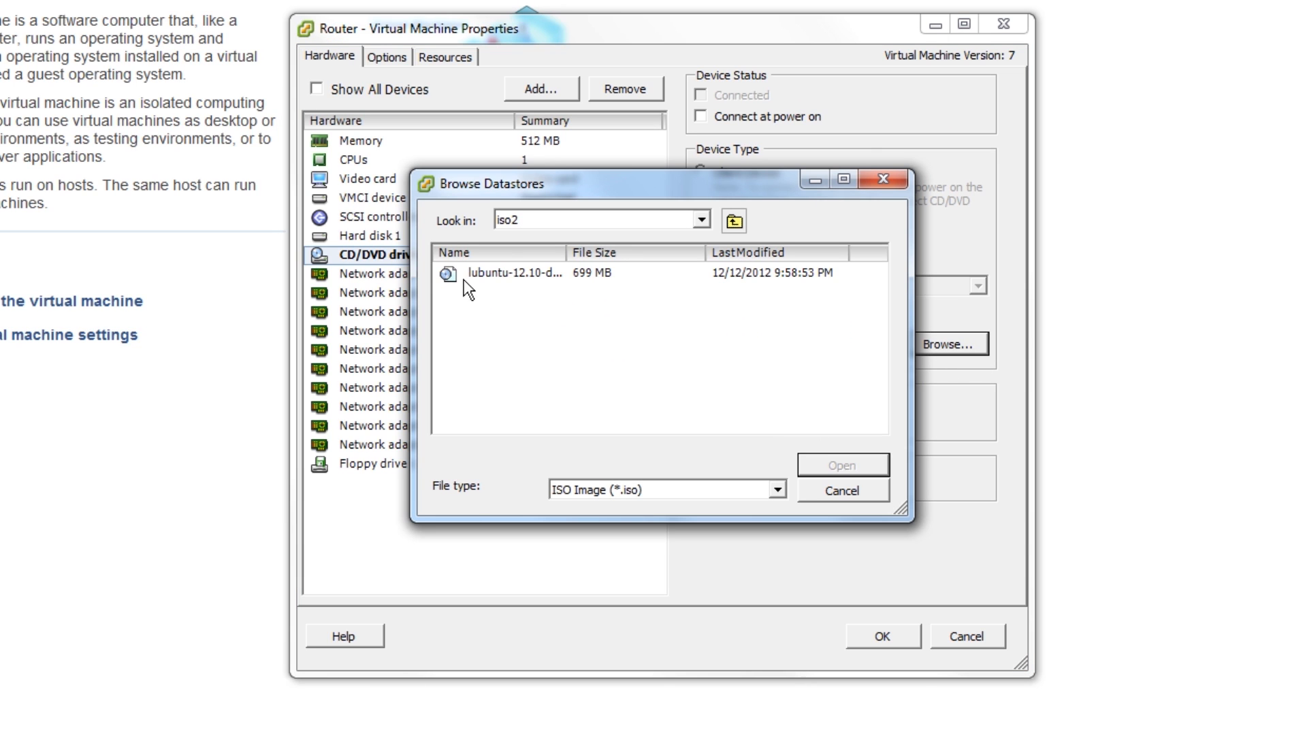
click(463, 273)
click(844, 465)
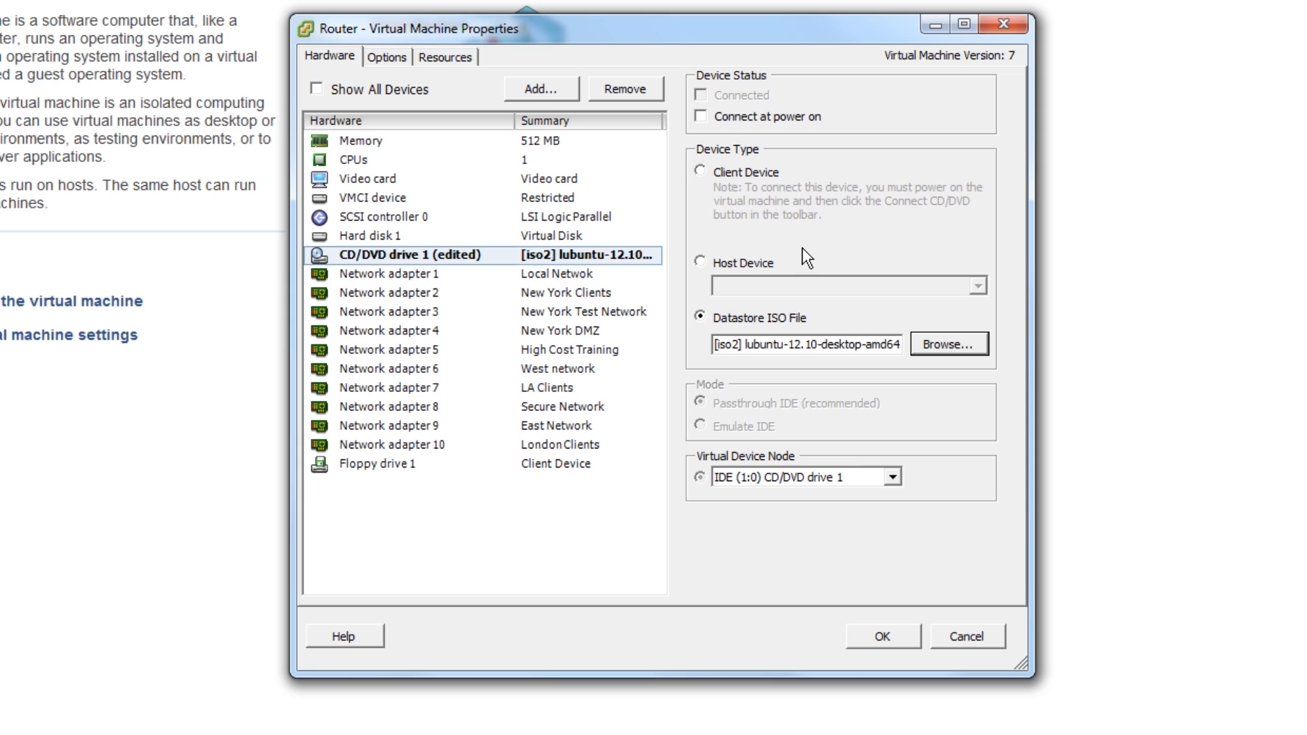
click(702, 116)
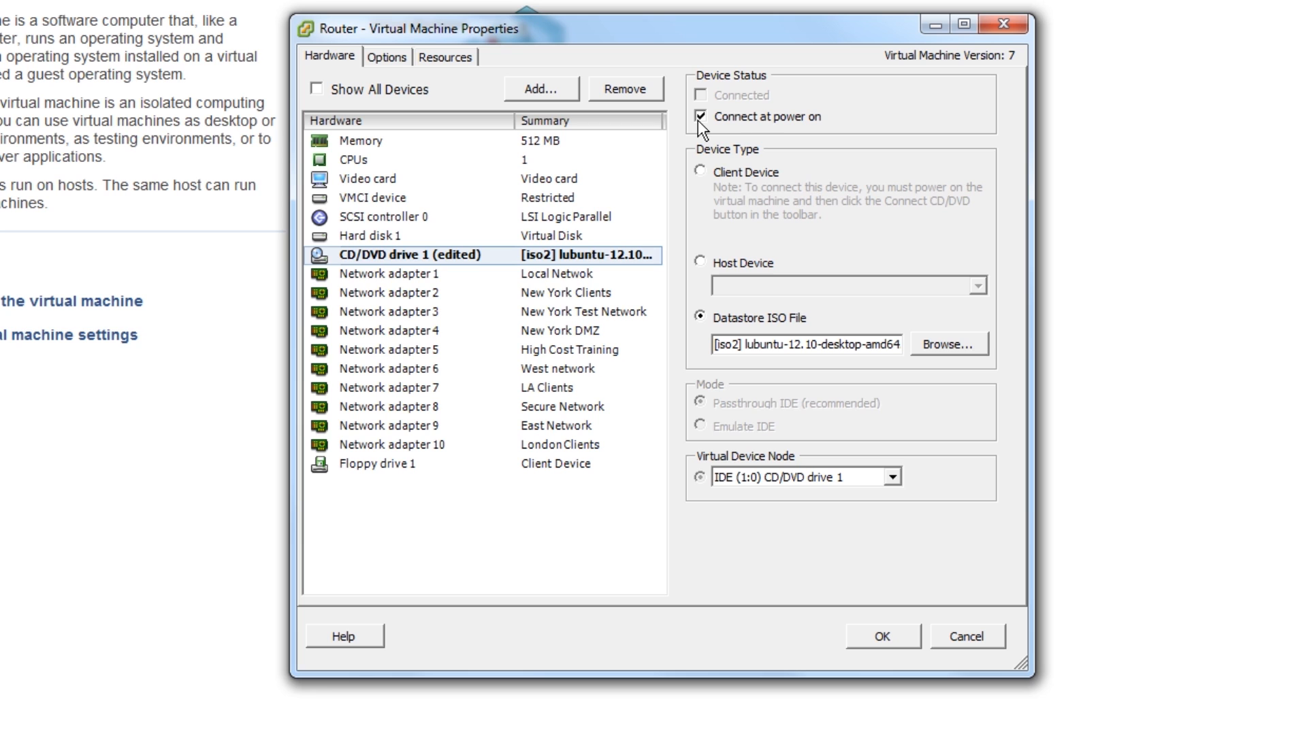
click(880, 635)
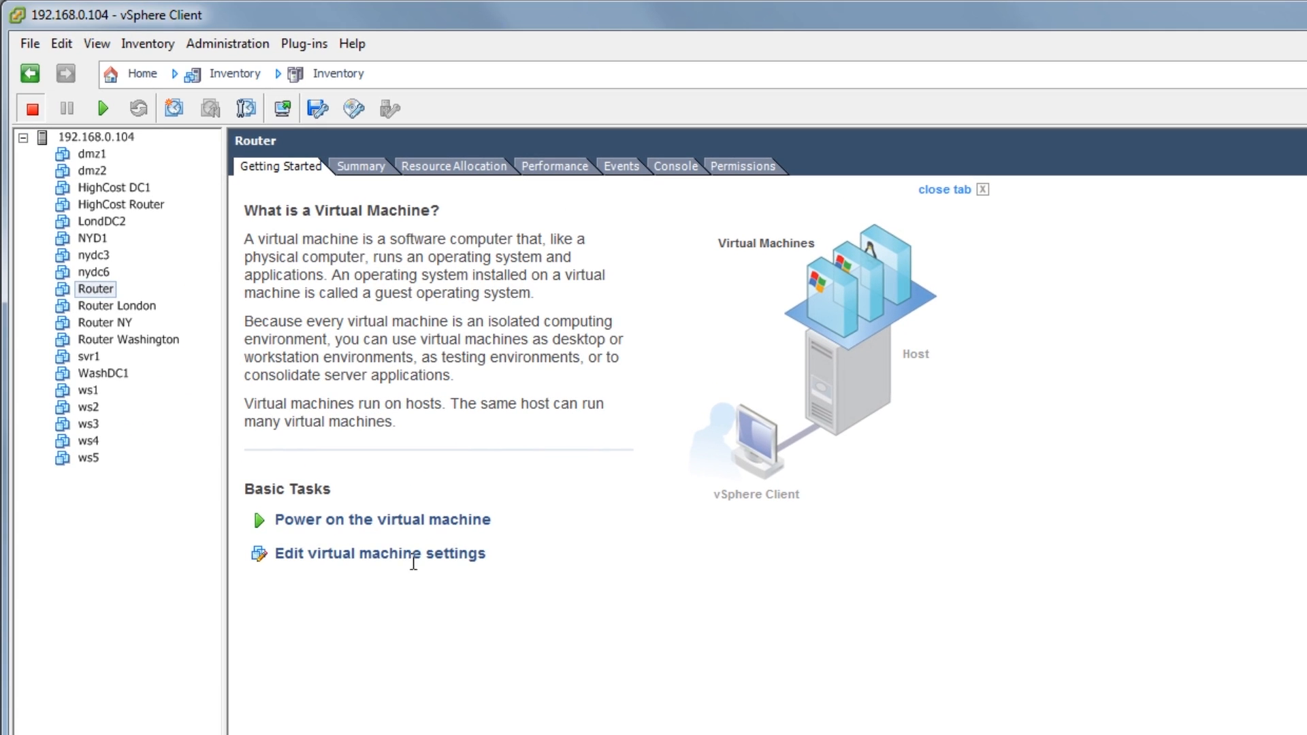
Power on the Router virtual machine and start Install Lubuntu in English from its console.
click(361, 521)
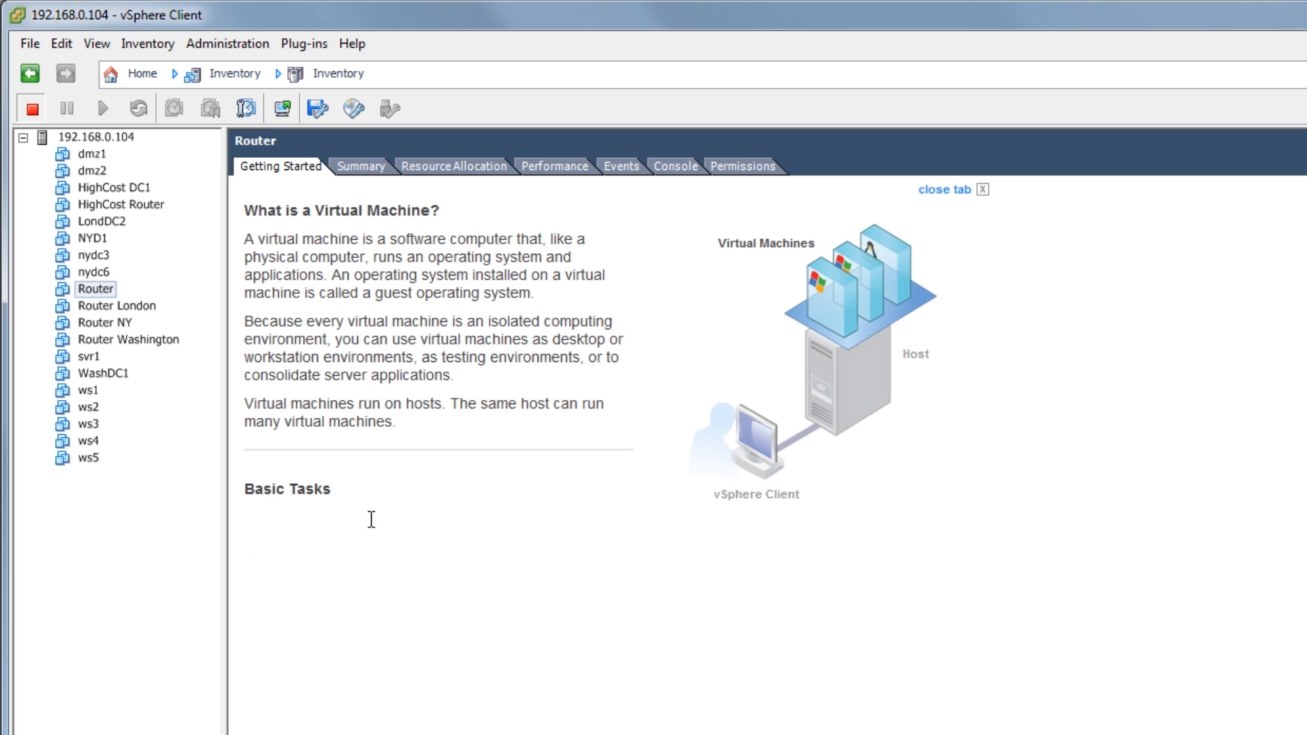
click(669, 163)
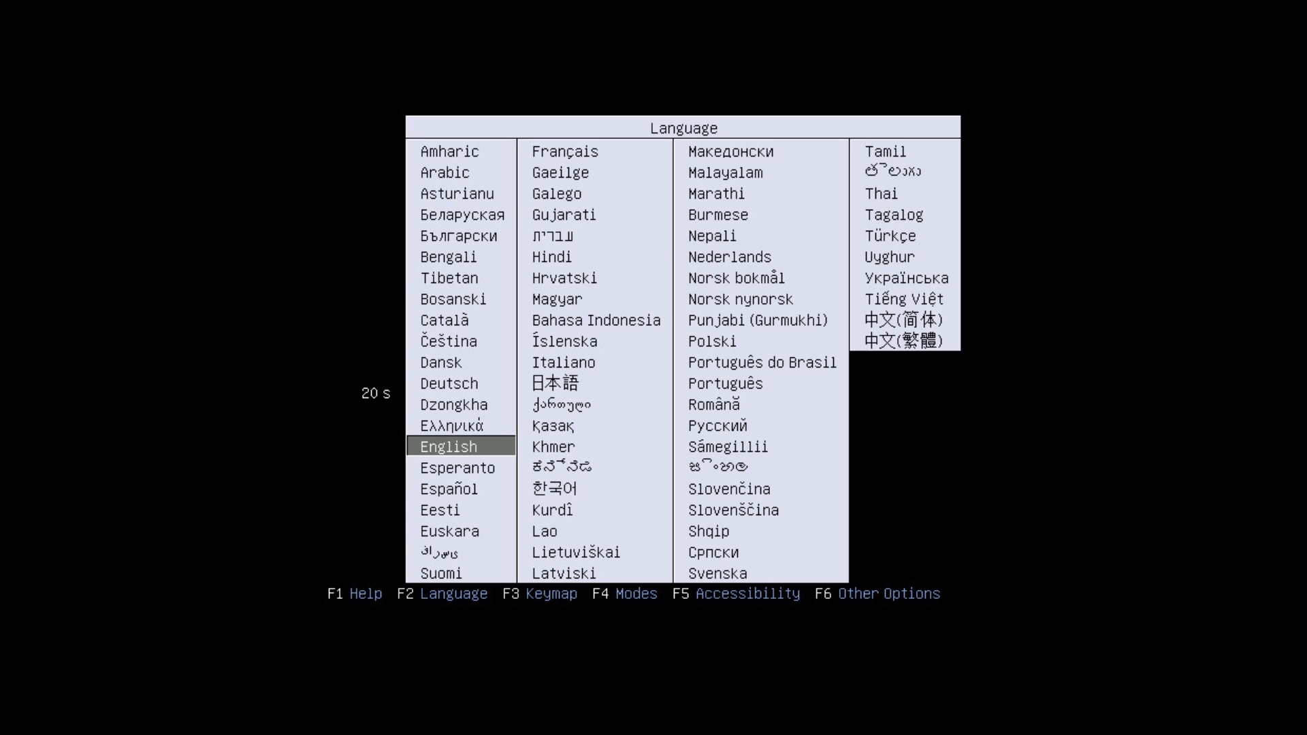
key(Return)
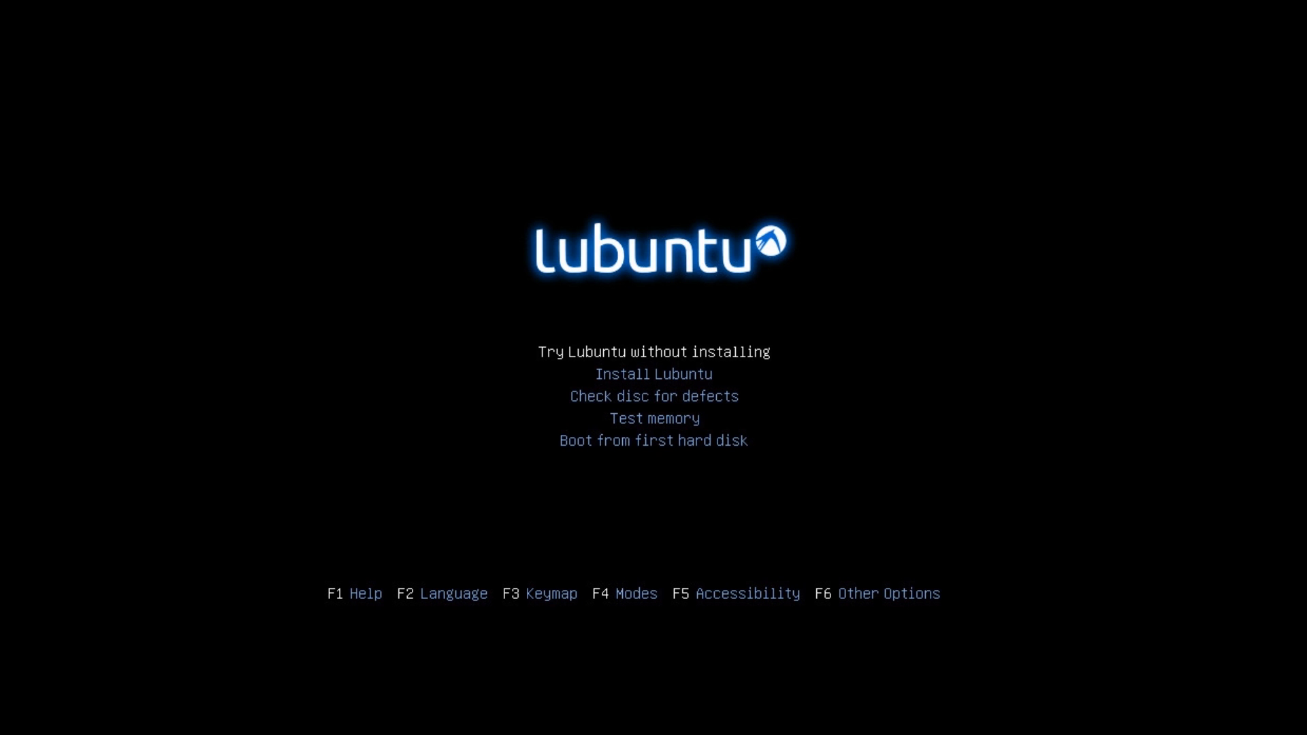
key(Down)
key(Return)
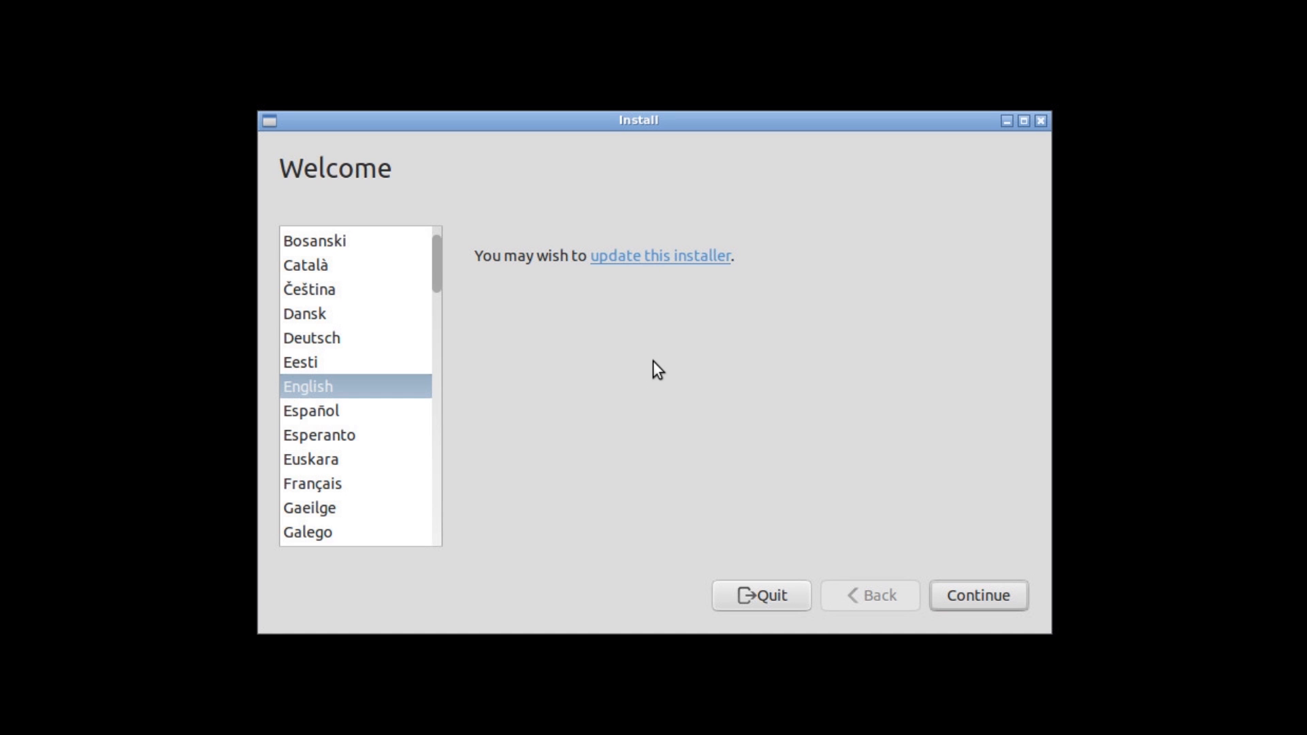
Set up the Lubuntu installation in English with updates downloaded, the disk erased, Sydney as location and the English (US) keyboard layout.
click(1003, 592)
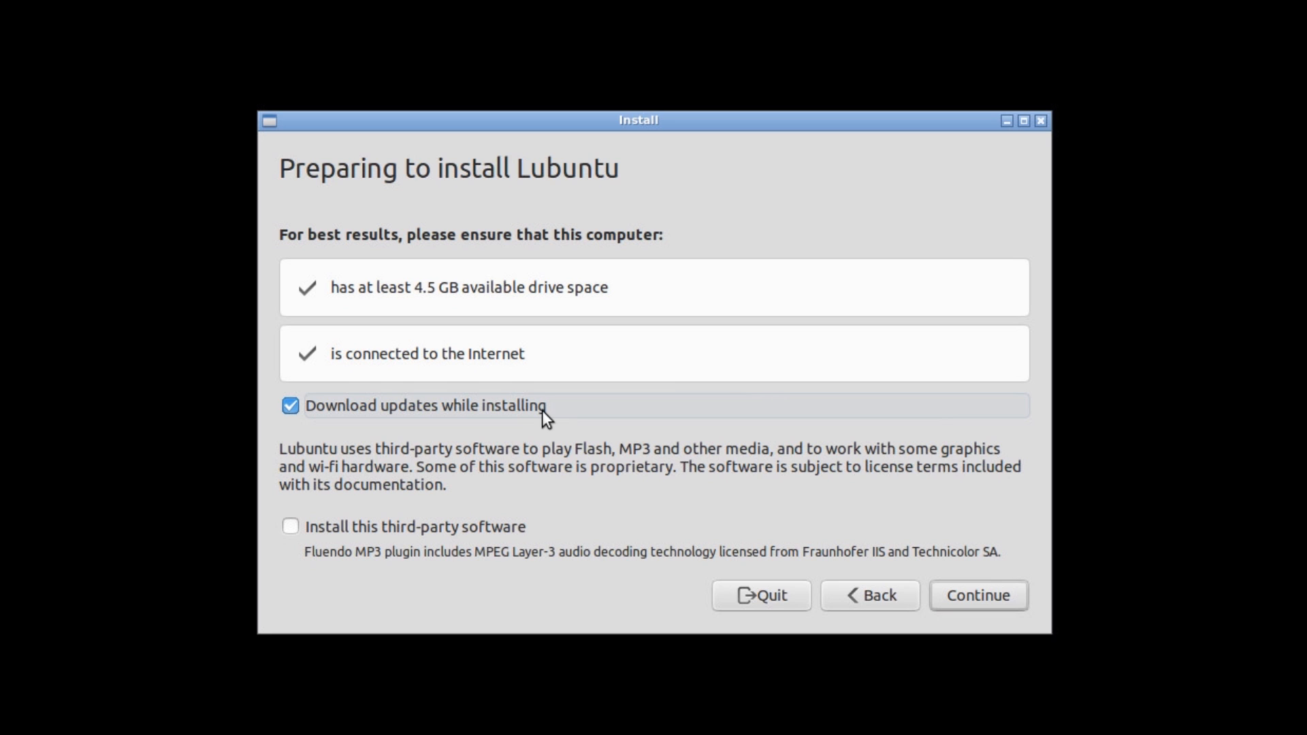
click(978, 603)
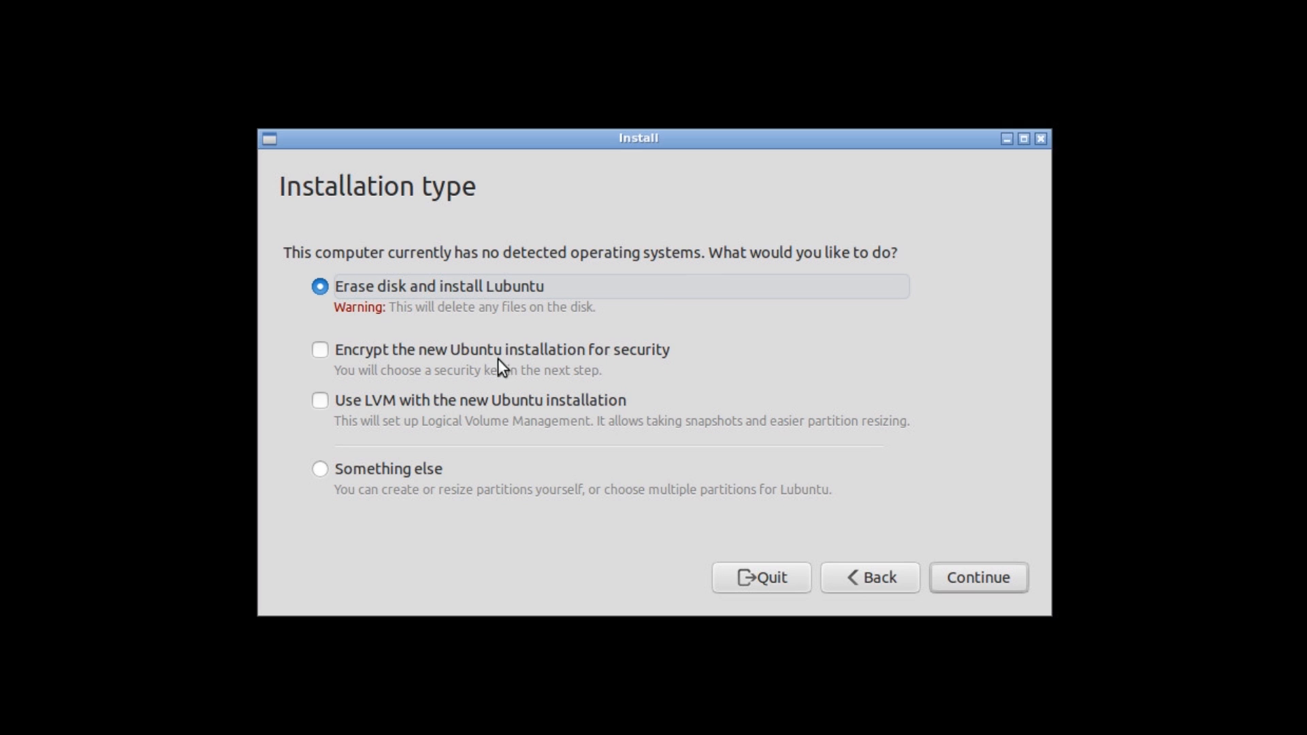
click(994, 587)
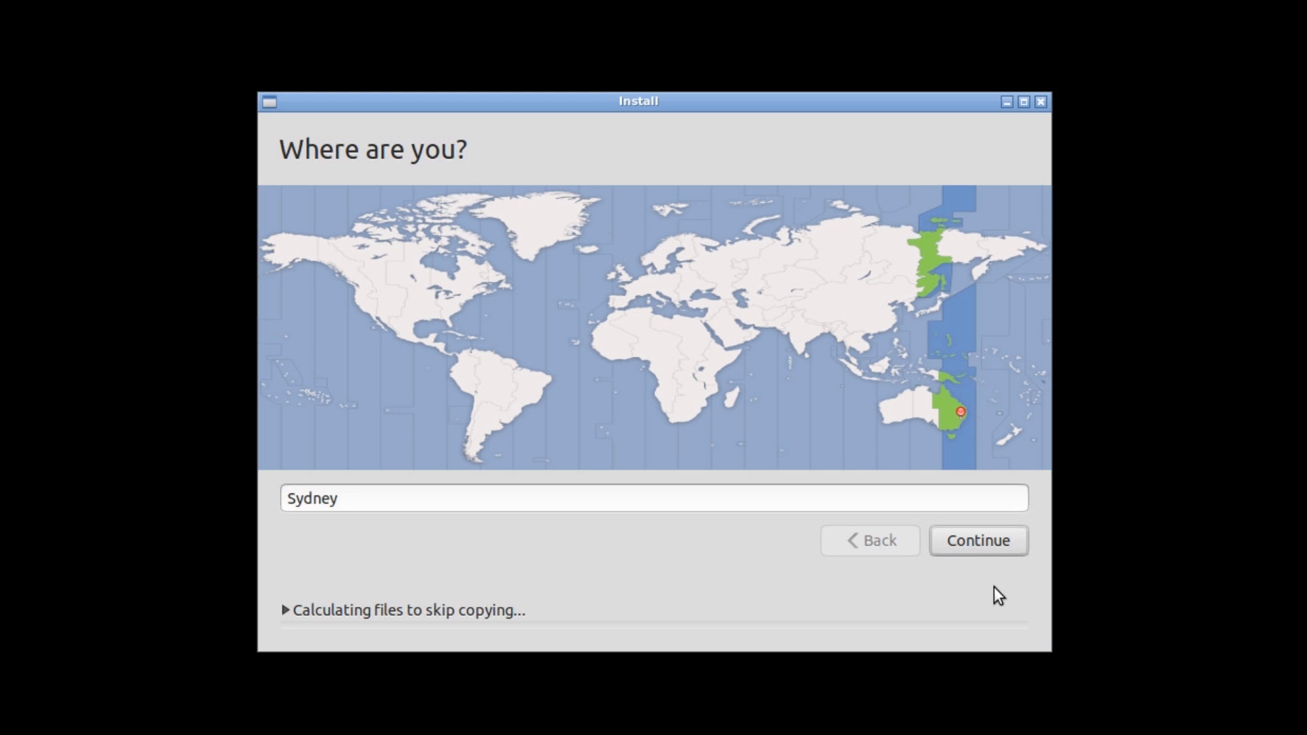
click(995, 543)
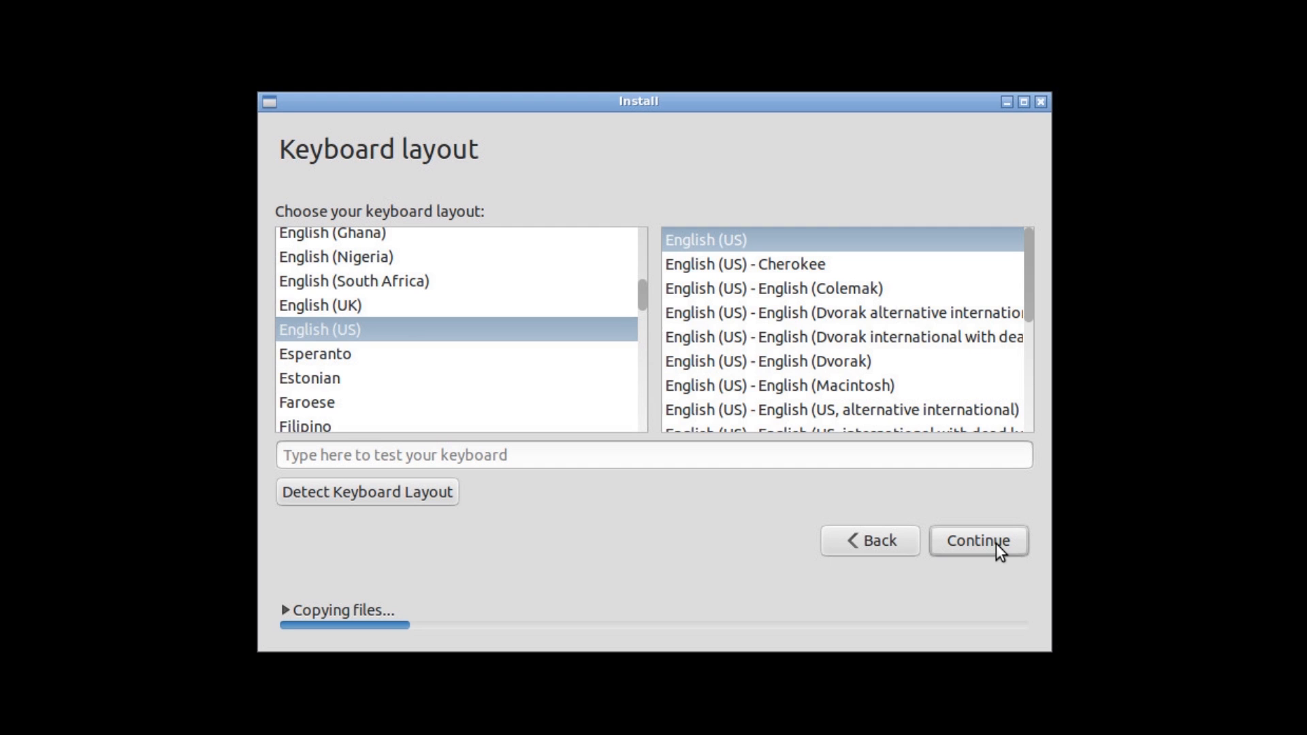
click(995, 543)
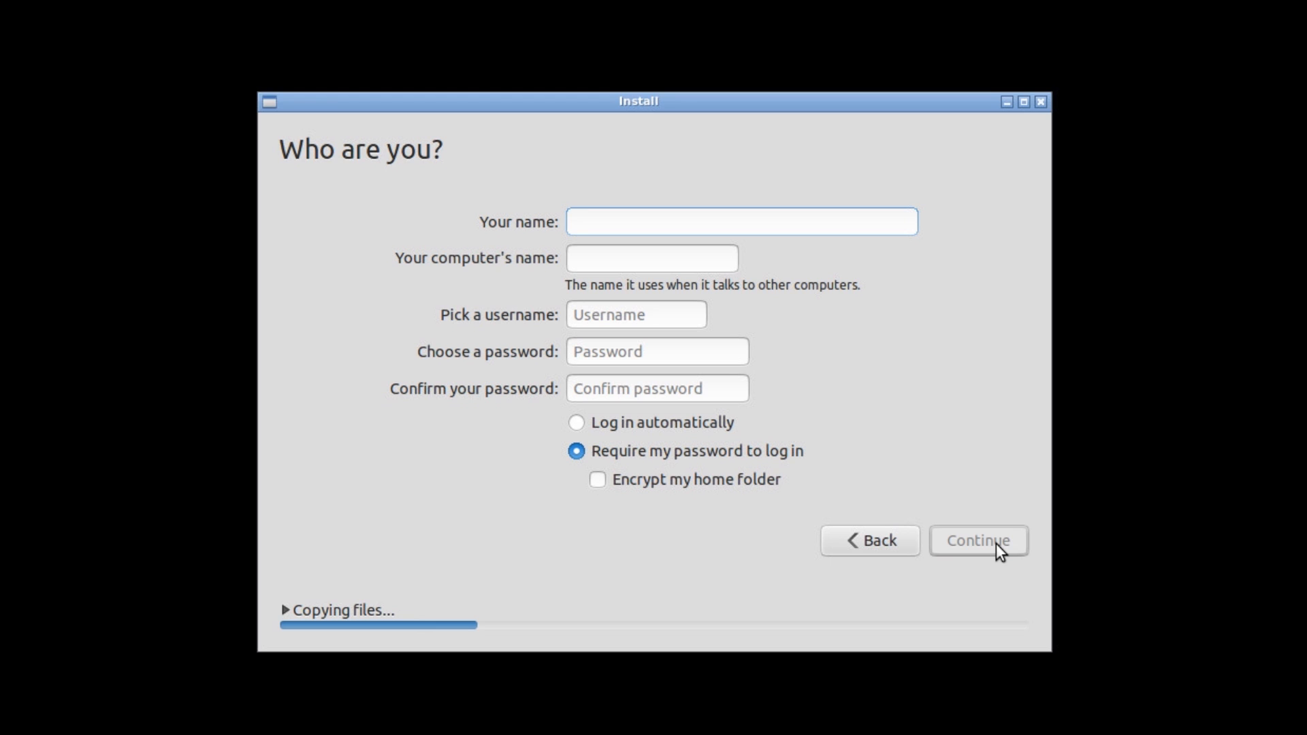
Create the account with name and computer name router, enter and confirm its password, and restart once the installation is complete.
text(router)
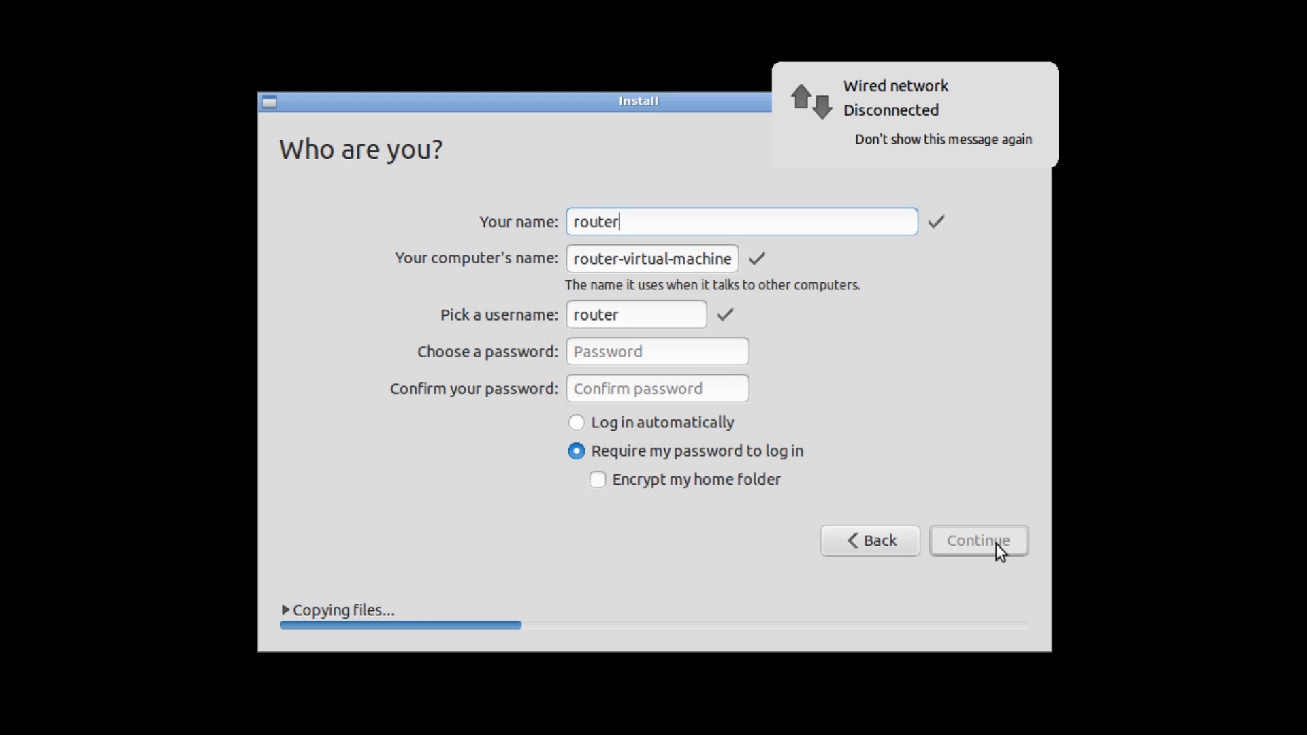
key(Tab)
text(router)
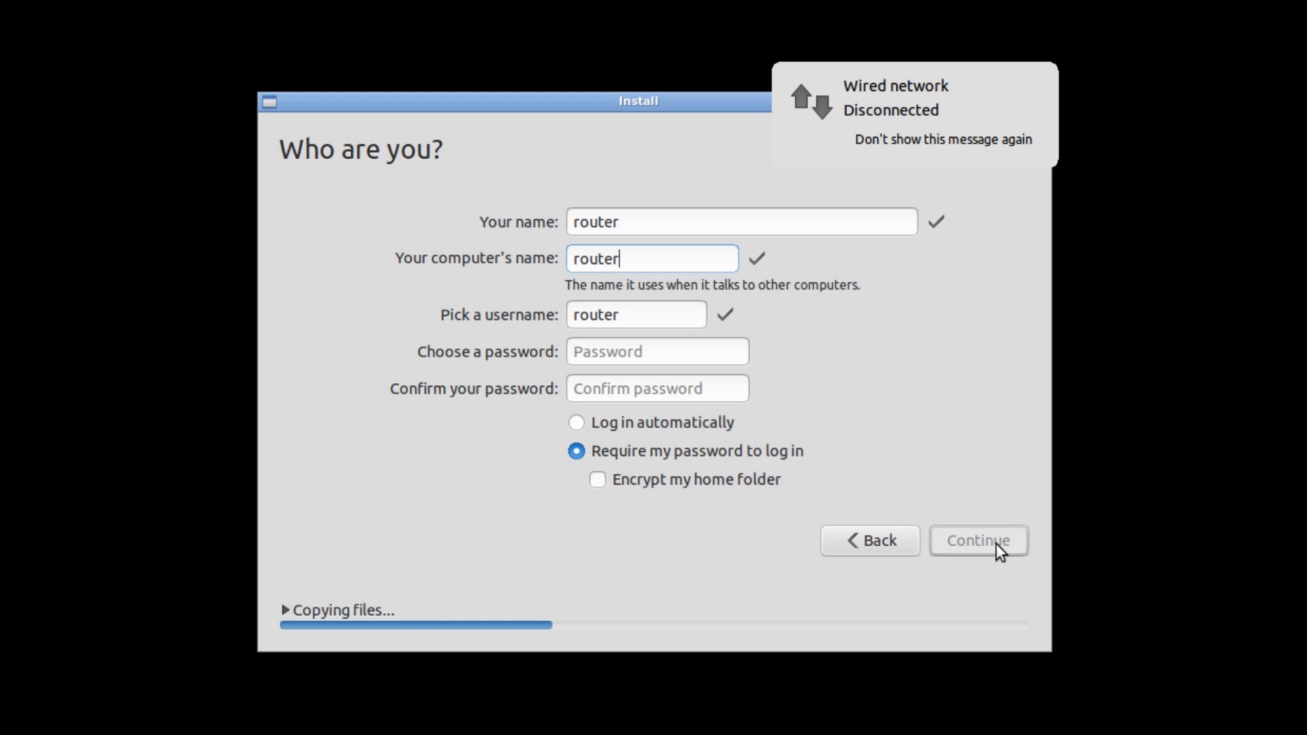
key(Tab)
key(Tab)
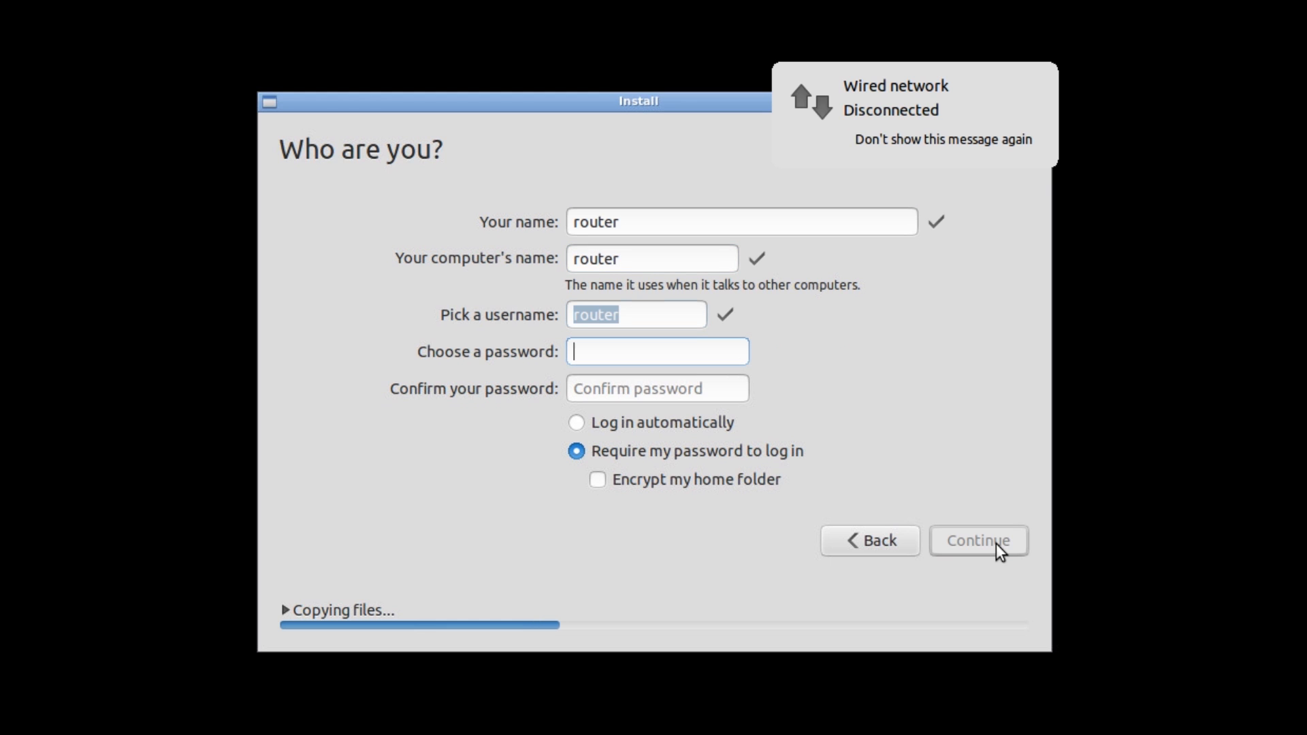
text(password)
key(Tab)
text(password)
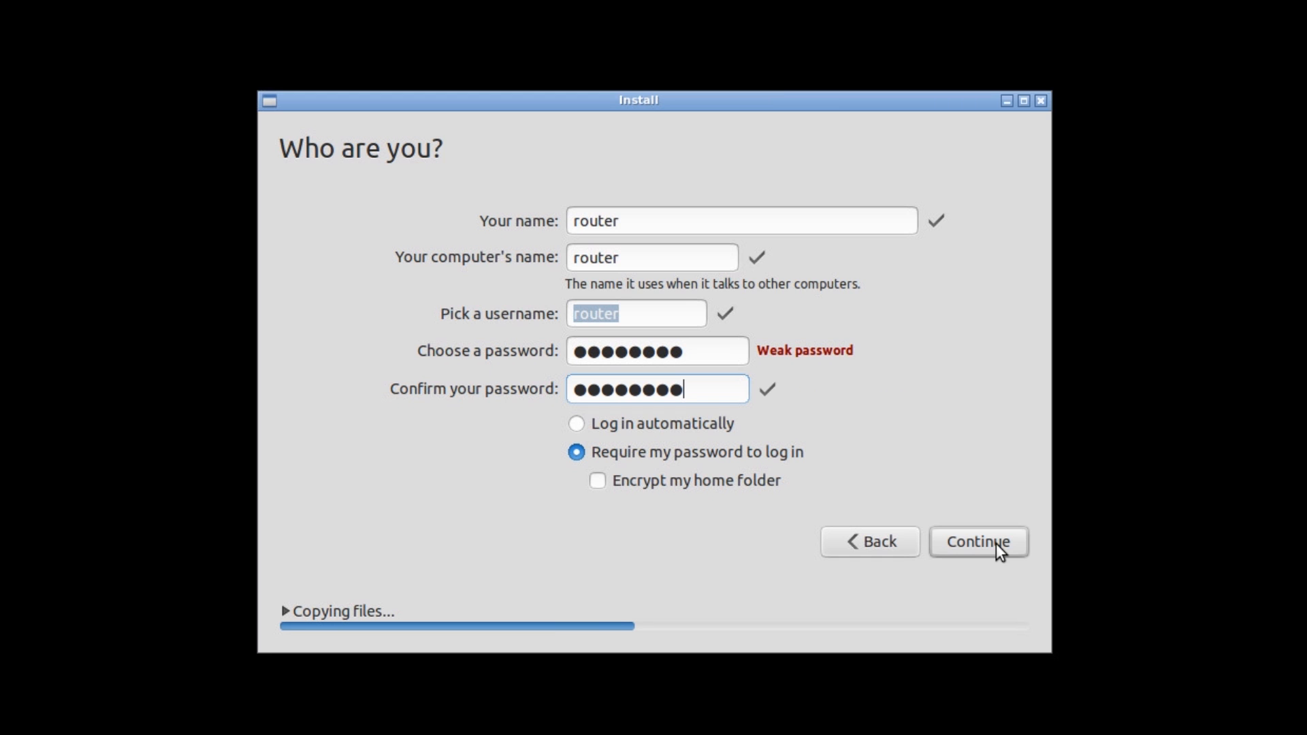
click(995, 543)
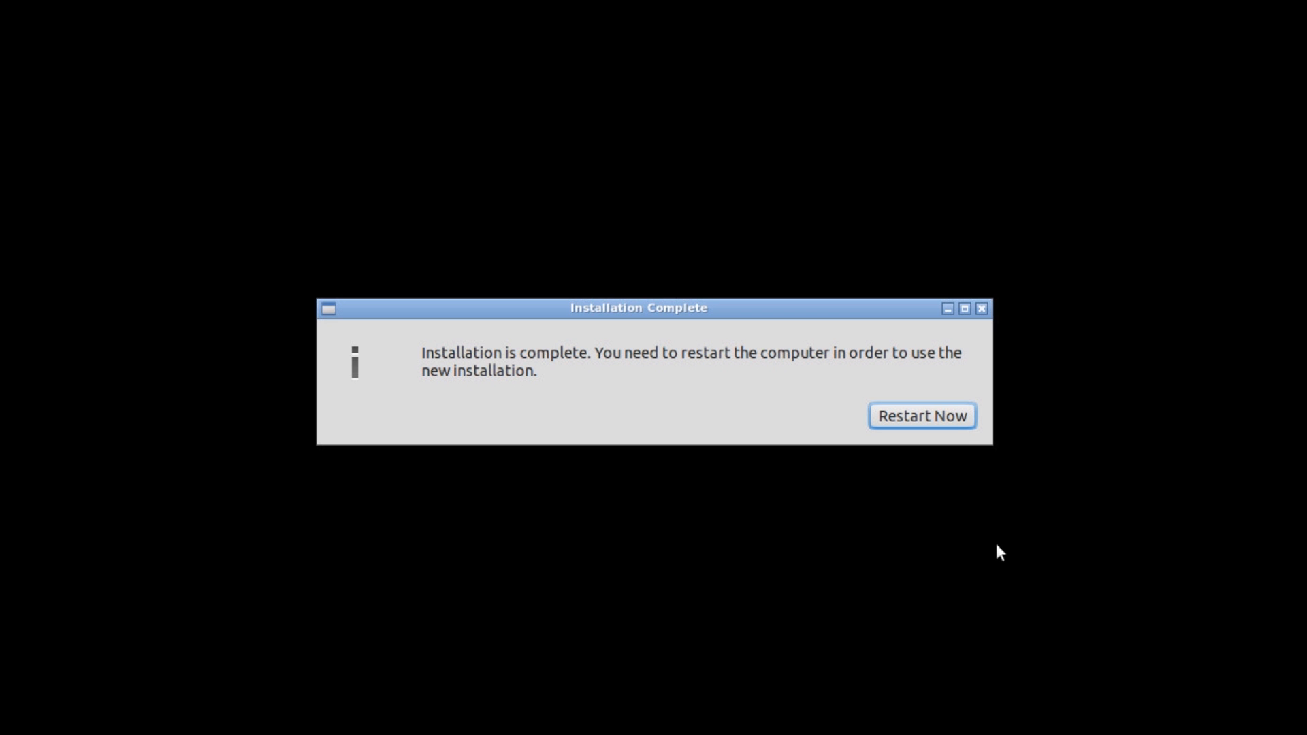
click(936, 421)
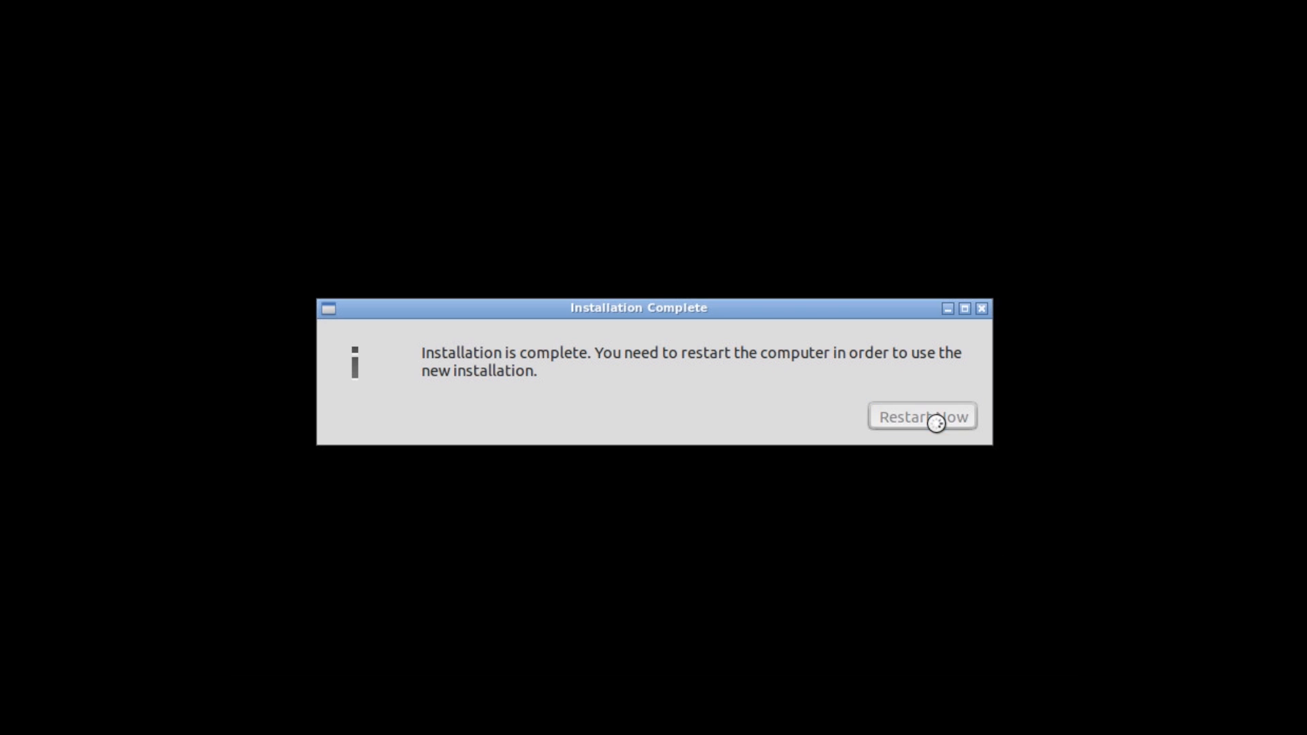